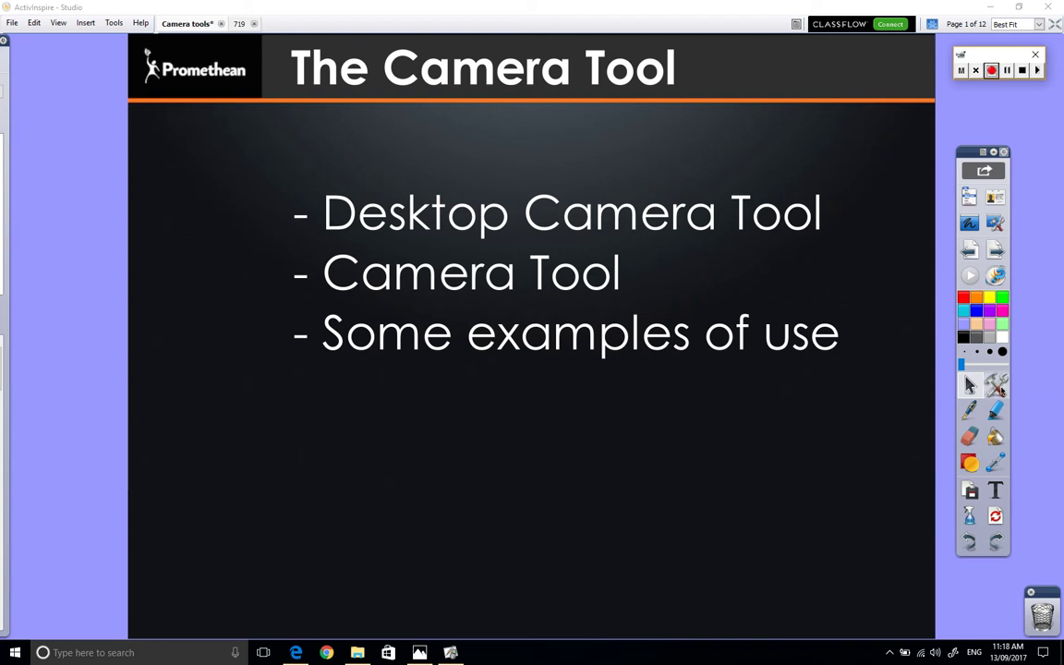
# Step: Check the Tools menu's camera options without choosing one, then move to blank page 2
pyautogui.click(1002, 386)
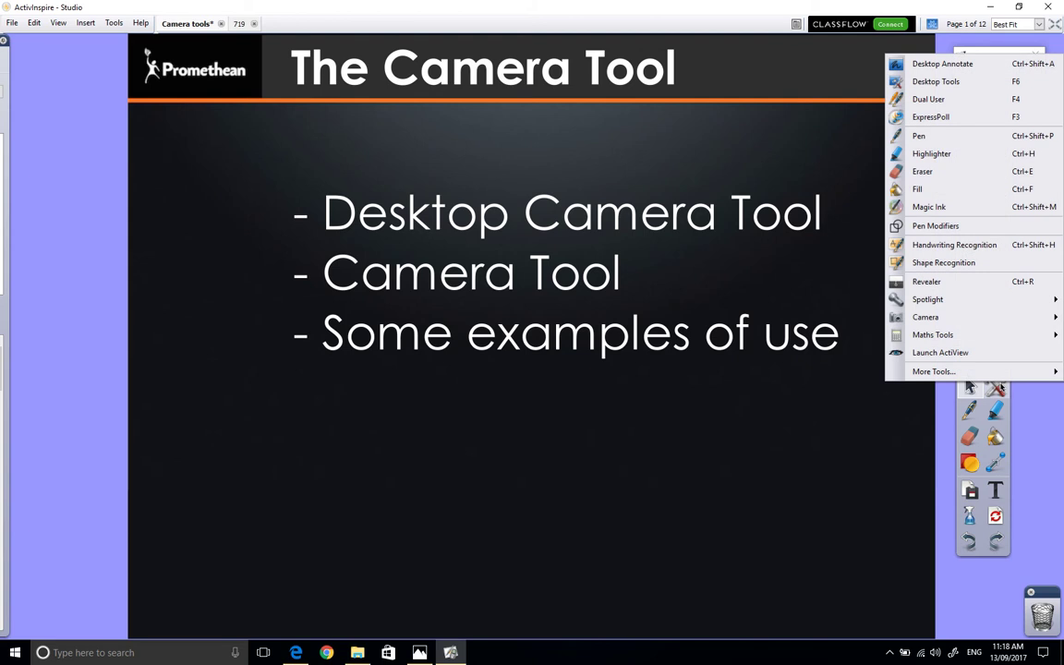
pyautogui.moveTo(925, 317)
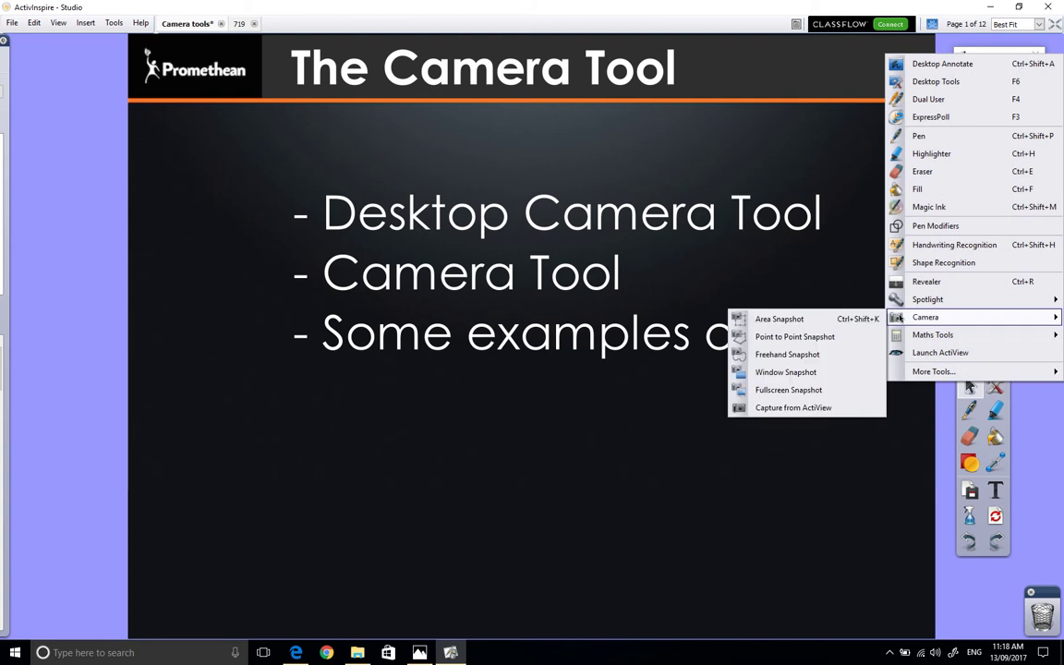
pyautogui.click(919, 443)
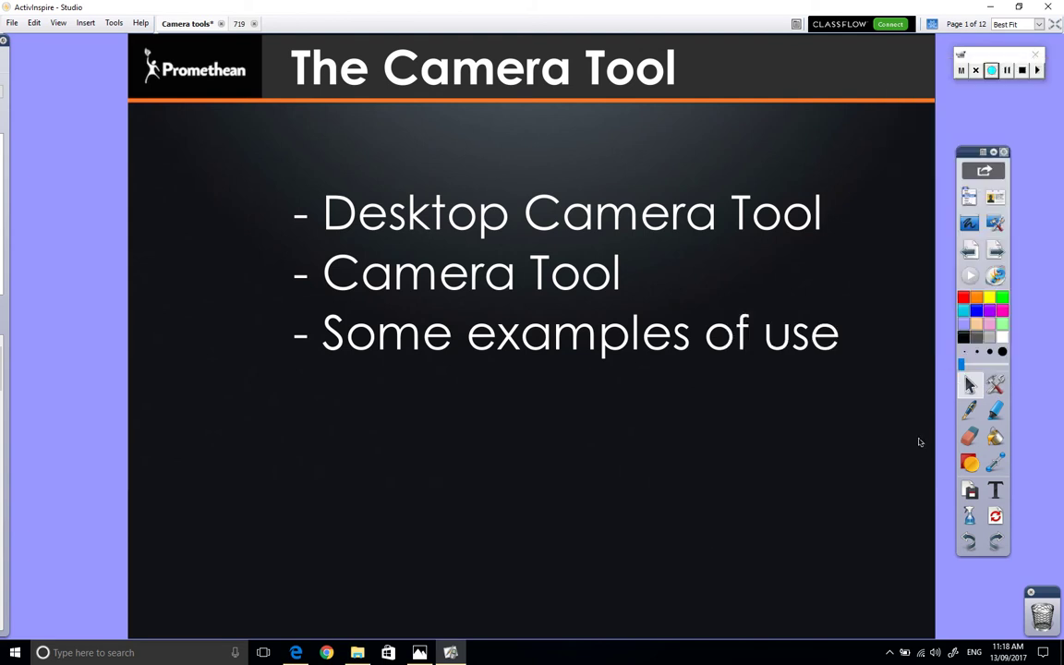
pyautogui.click(996, 224)
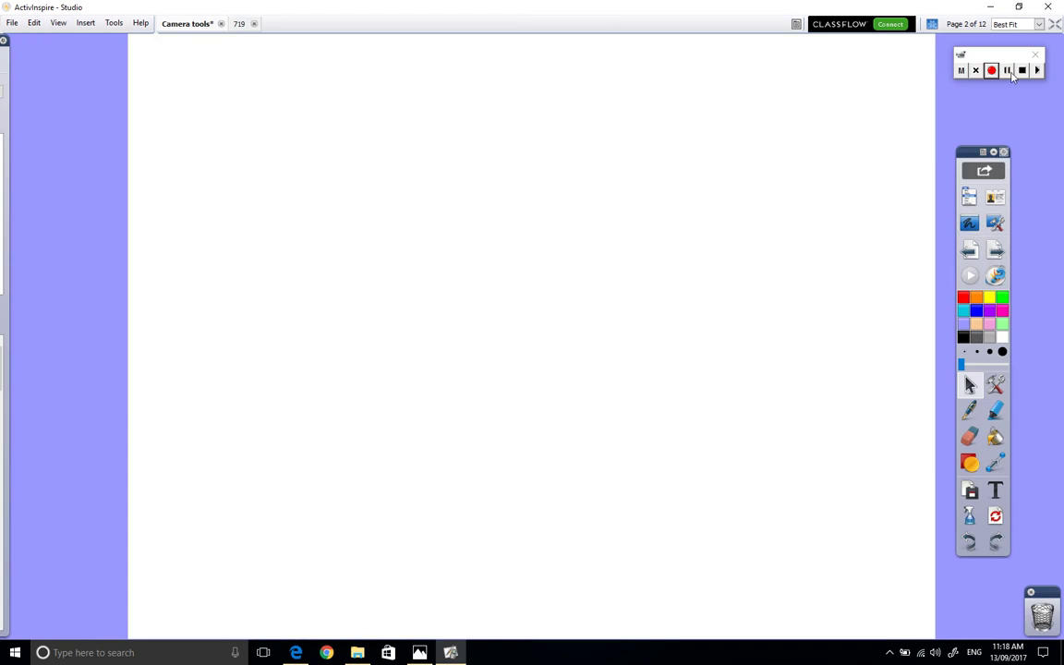
# Step: Switch ActivInspire into desktop tools mode so the Windows desktop appears
pyautogui.click(991, 70)
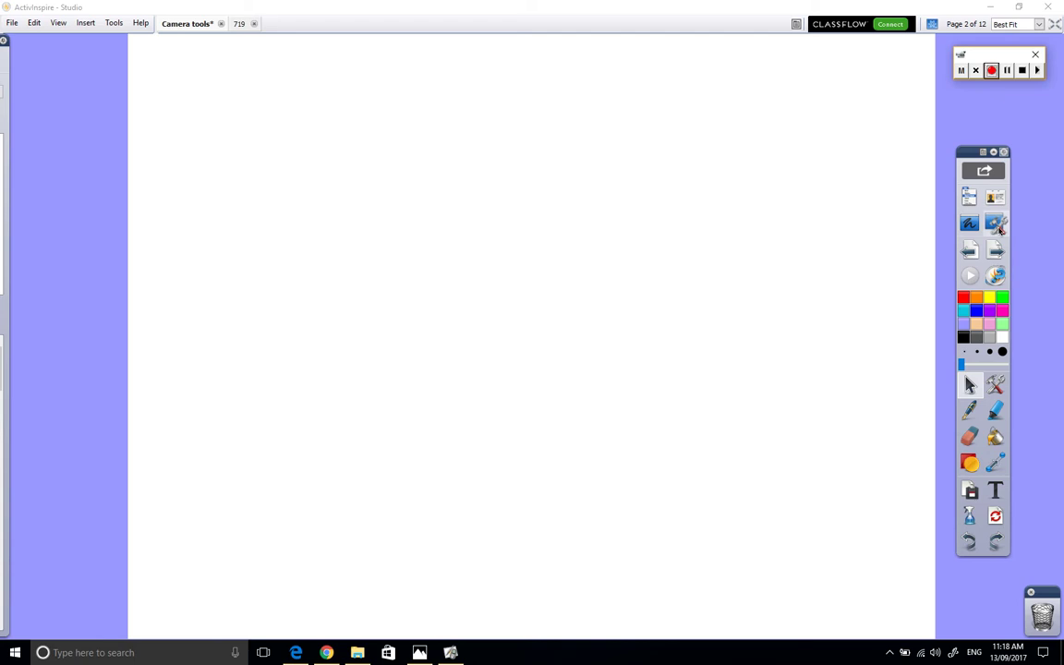
pyautogui.click(996, 224)
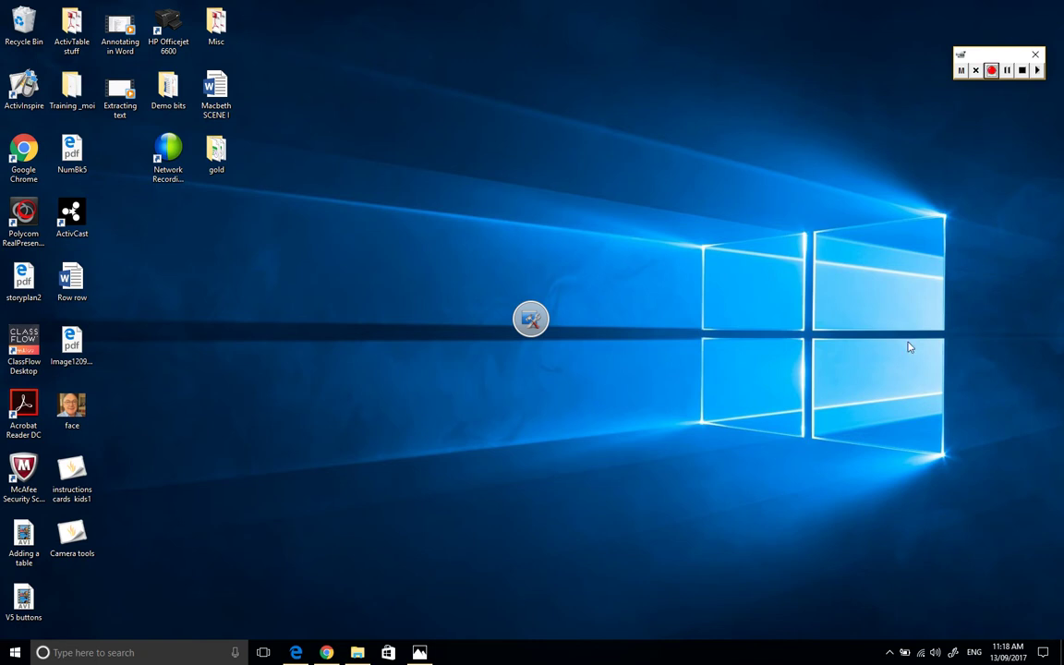
# Step: Move the floating desktop tools to the upper right and view the snapshot options
pyautogui.click(534, 320)
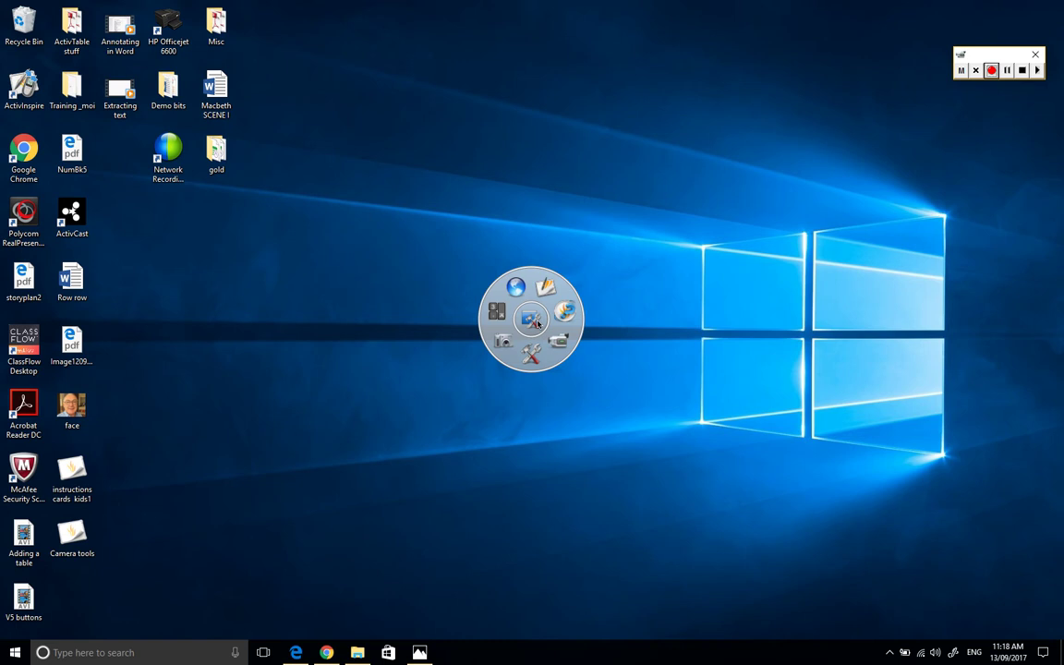
pyautogui.moveTo(535, 321); pyautogui.dragTo(862, 141)
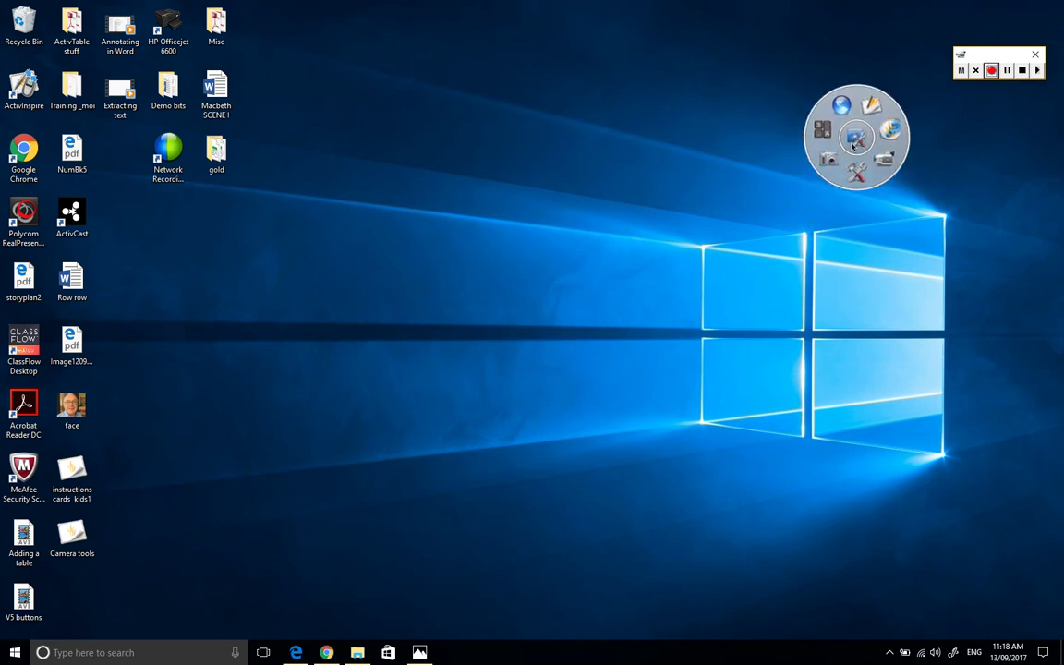
pyautogui.click(828, 160)
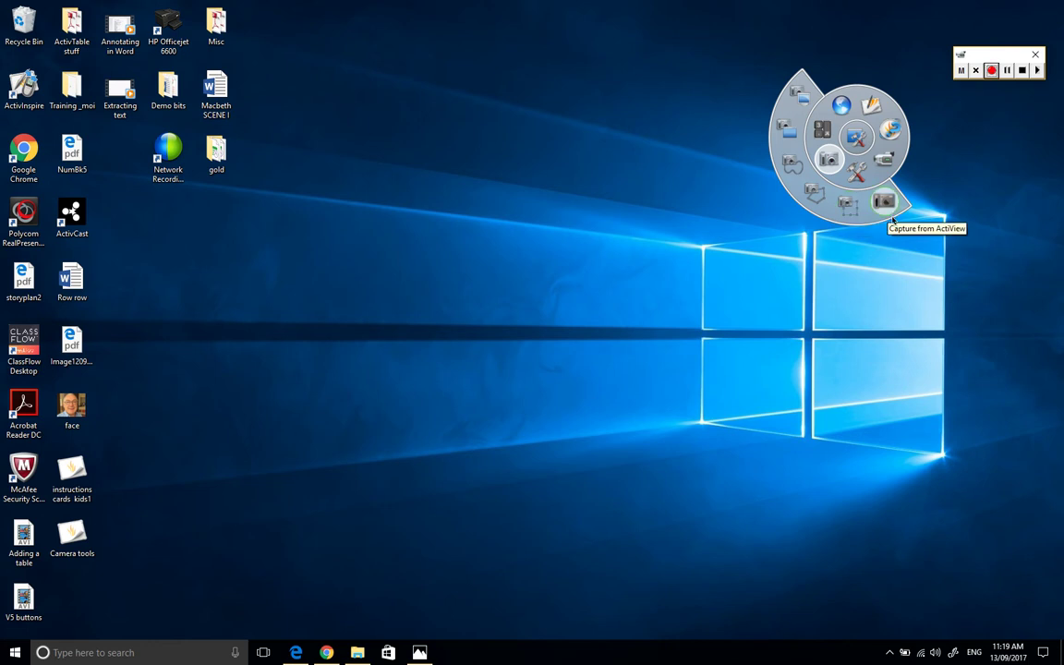
# Step: Reopen the camera options and try the Freehand Snapshot tool
pyautogui.click(854, 139)
pyautogui.click(841, 162)
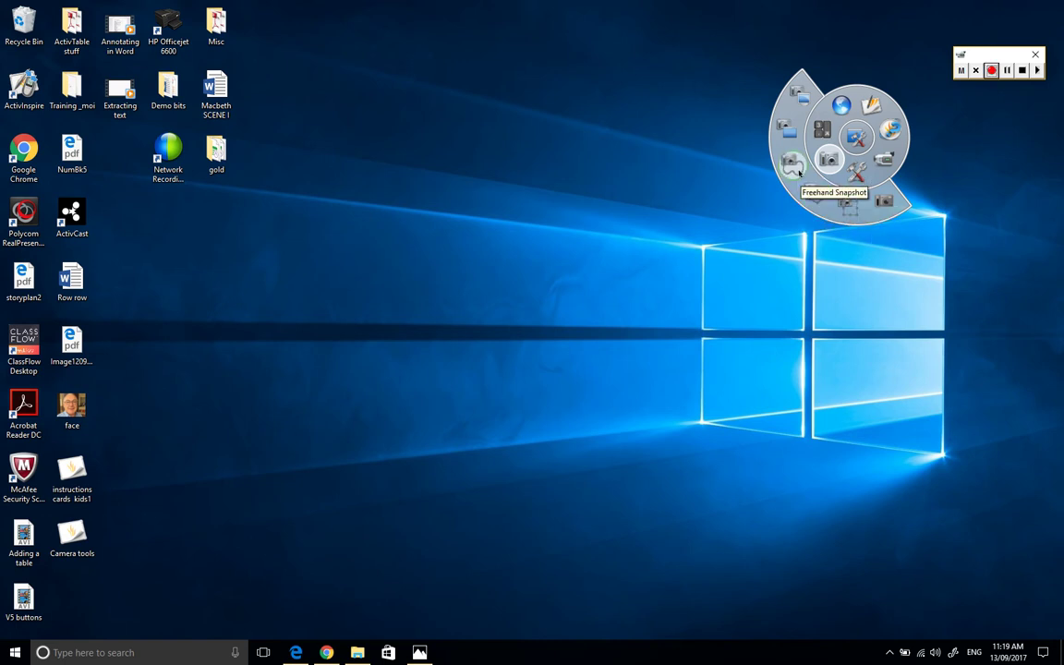
pyautogui.click(848, 203)
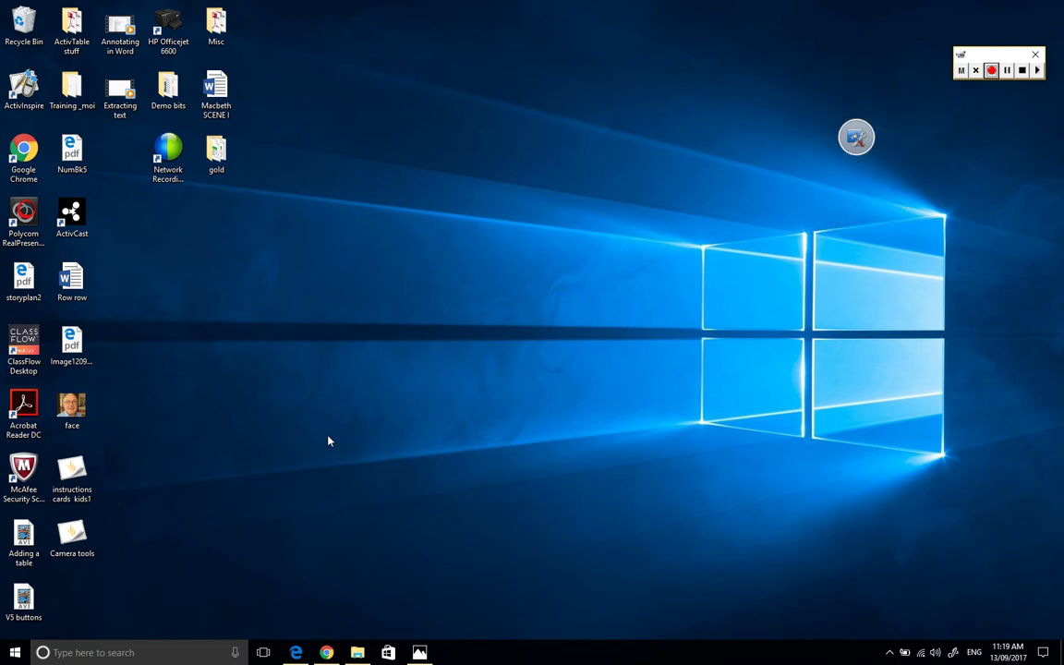
# Step: Search Google for 'cyclone irma' in Chrome and show the image results
pyautogui.click(329, 652)
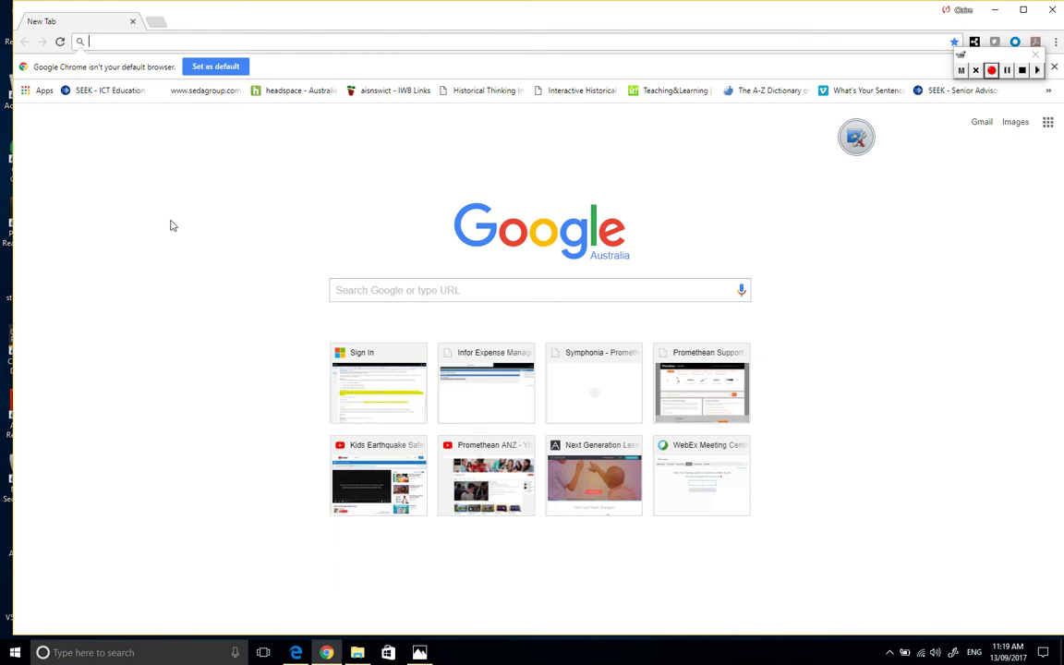
pyautogui.write('cyclone irma')
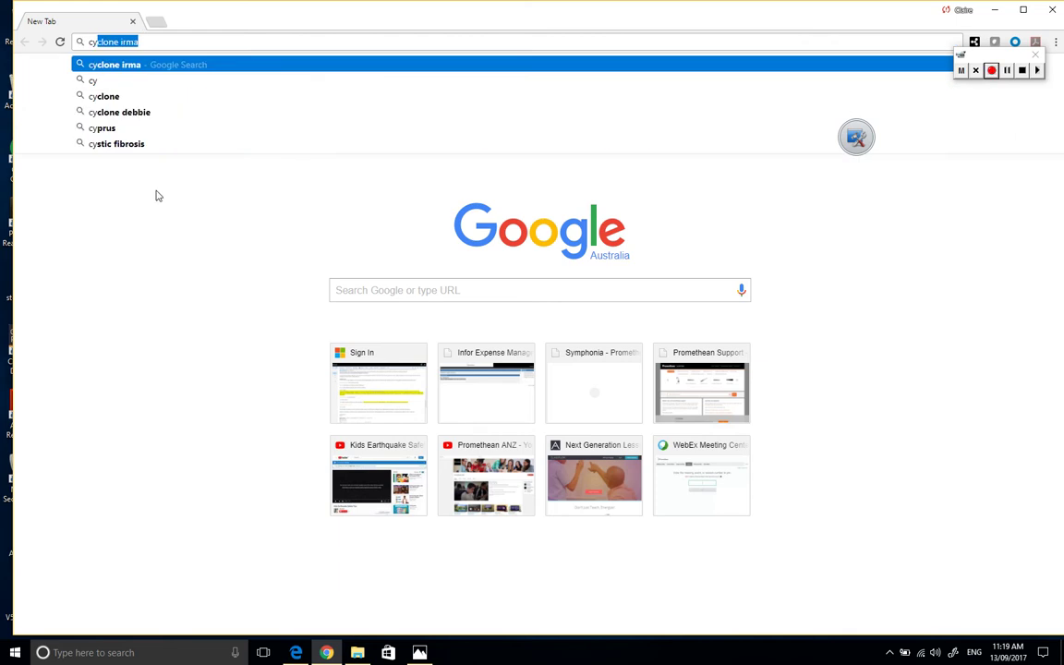
pyautogui.press('Return')
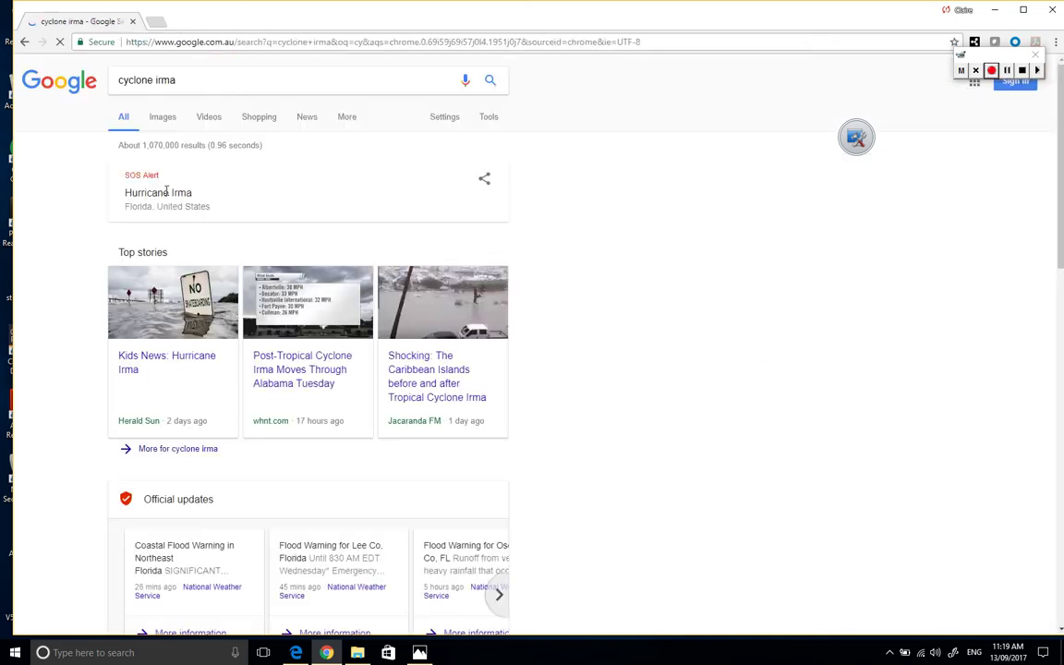
pyautogui.click(162, 117)
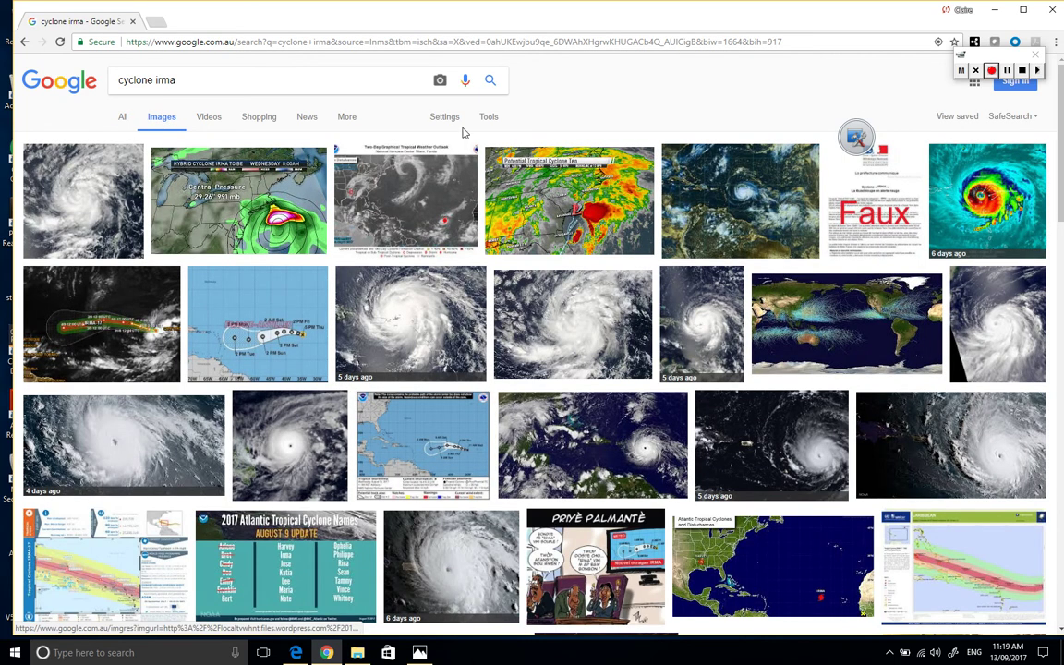
# Step: Filter to large images labeled for noncommercial reuse with modification, then open the earth-from-space photo
pyautogui.click(488, 117)
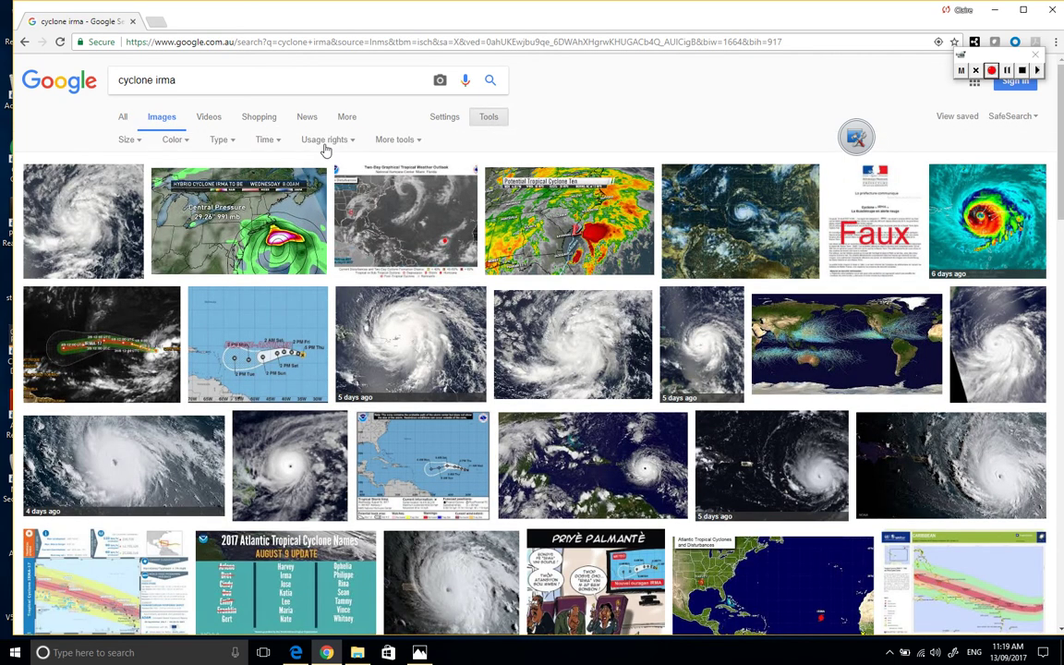
pyautogui.click(328, 139)
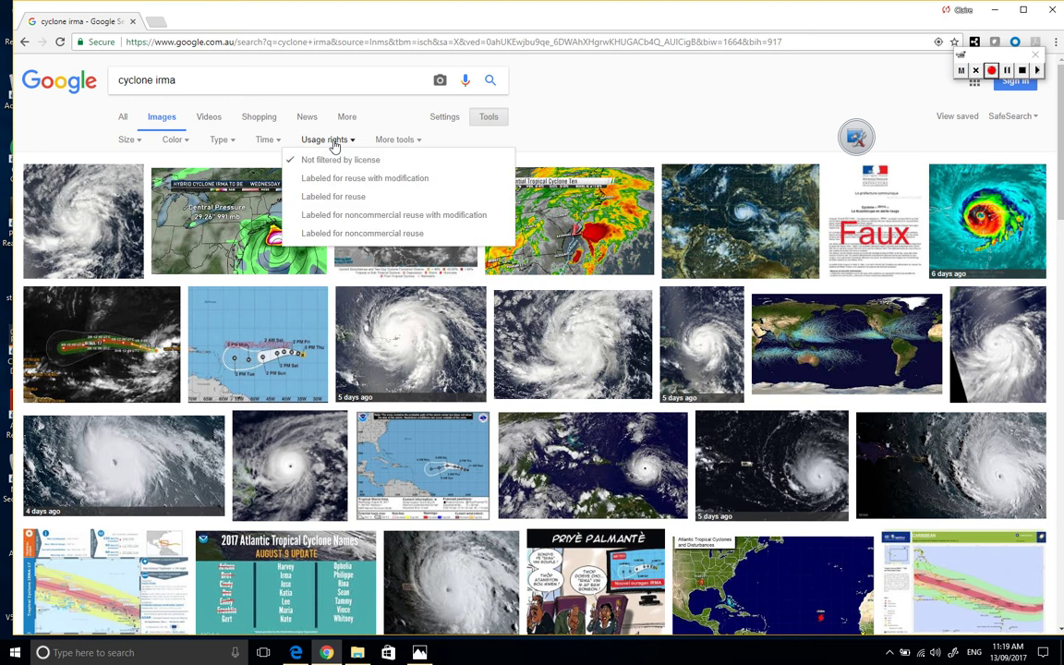
pyautogui.click(338, 216)
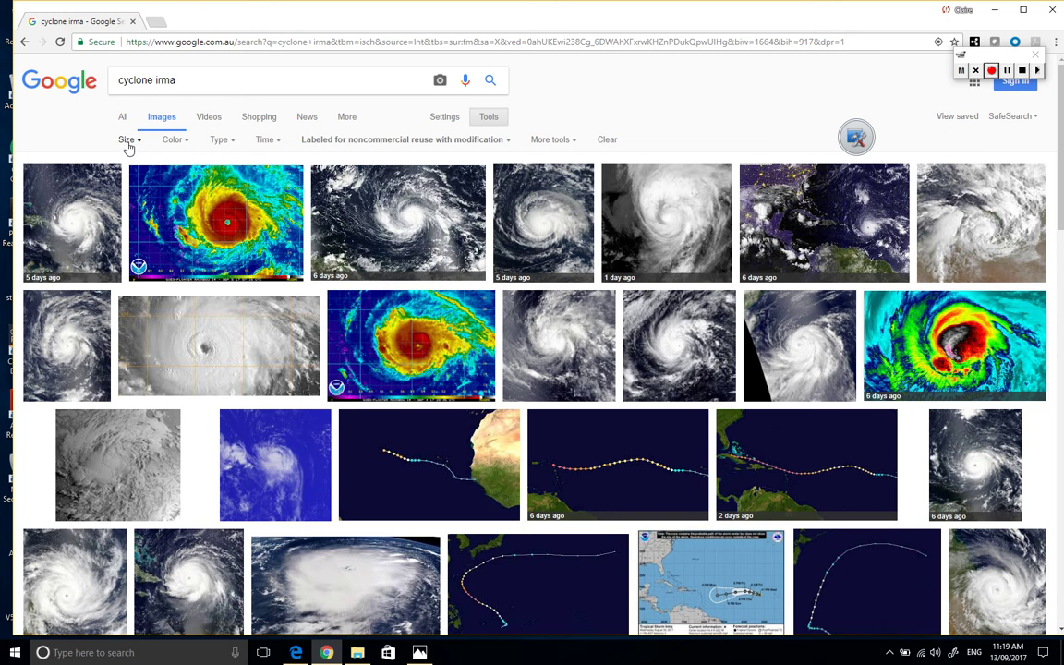
pyautogui.click(128, 140)
pyautogui.click(130, 178)
pyautogui.scroll(-1, 539, 464)
pyautogui.scroll(-2, 539, 464)
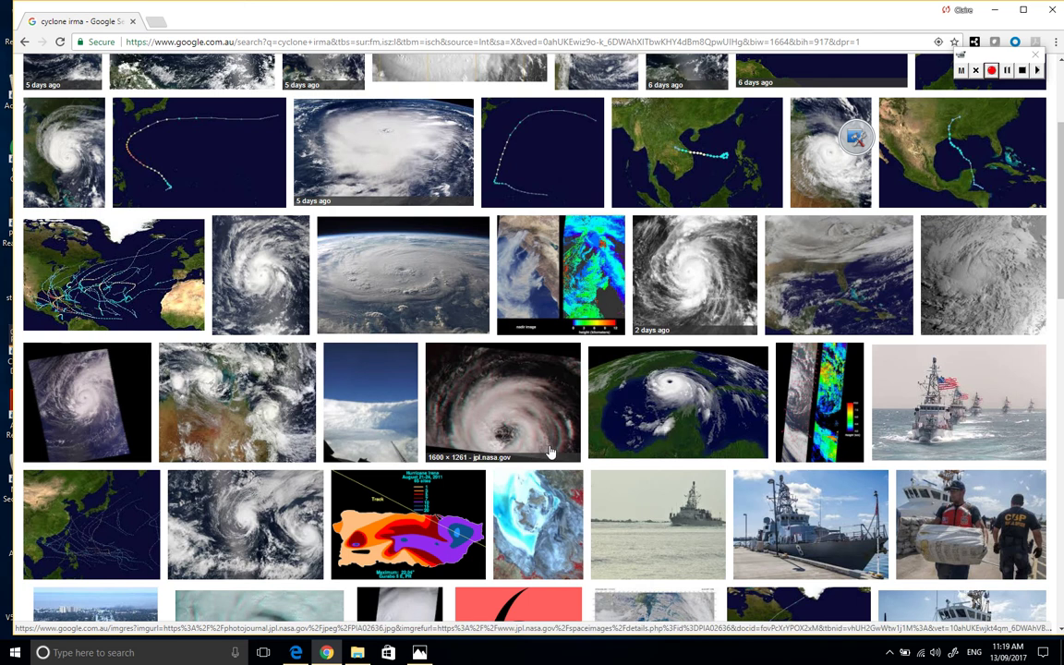
pyautogui.scroll(1, 550, 450)
pyautogui.scroll(2, 549, 451)
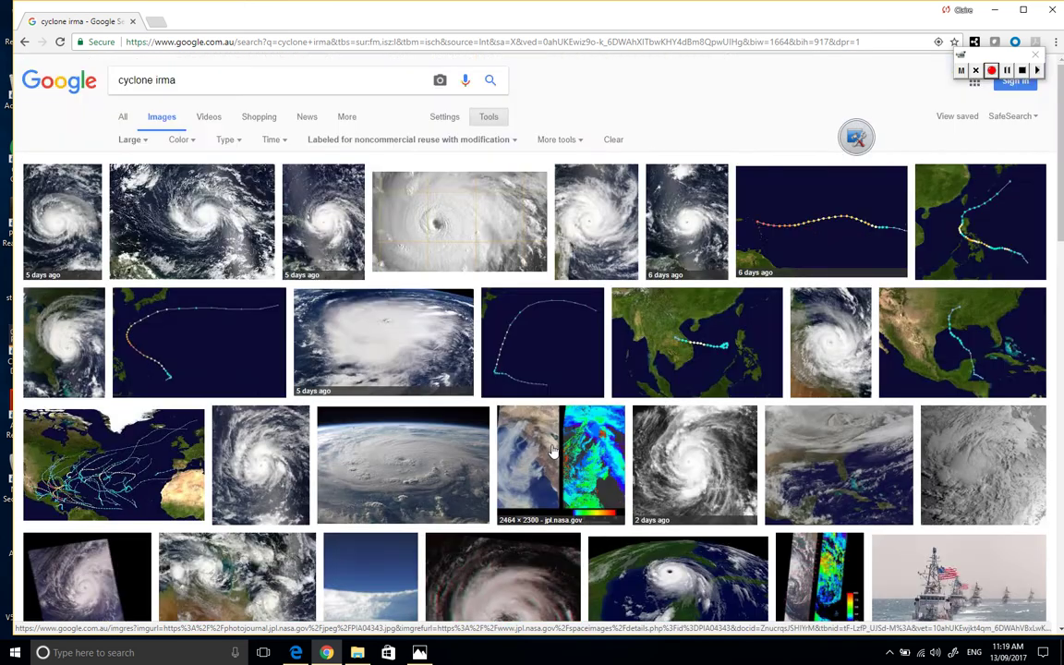
pyautogui.click(399, 420)
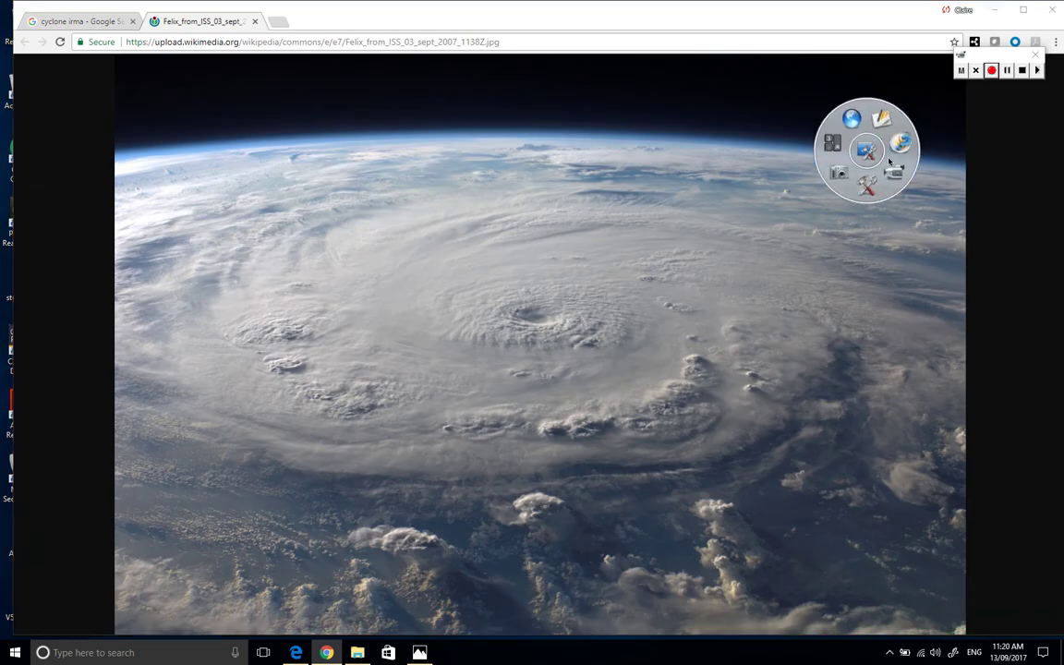
# Step: Take an area snapshot framing the whole hurricane photo and send it to the current page
pyautogui.click(944, 181)
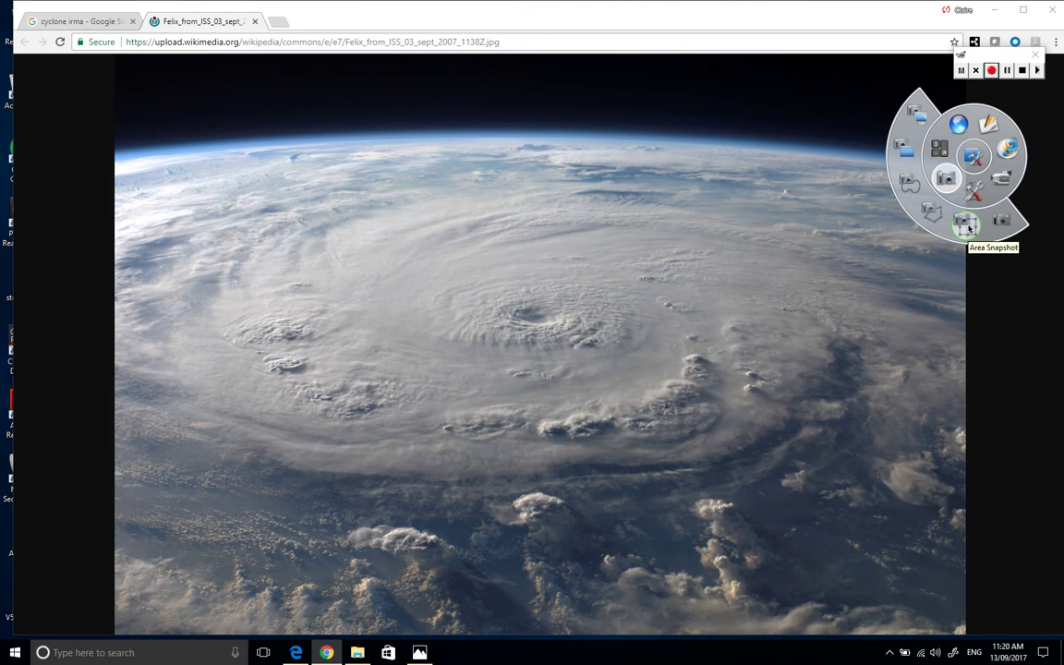
pyautogui.click(966, 225)
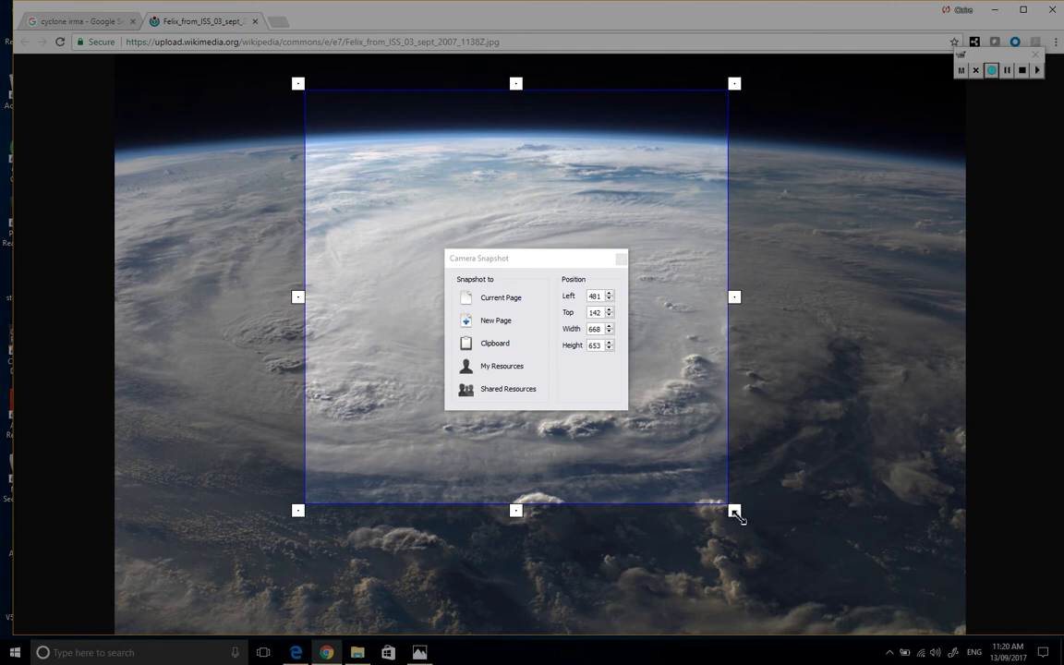
pyautogui.moveTo(735, 510)
pyautogui.mouseDown()
pyautogui.moveTo(956, 556)
pyautogui.moveTo(895, 564)
pyautogui.mouseUp()
pyautogui.moveTo(123, 109); pyautogui.dragTo(962, 612)
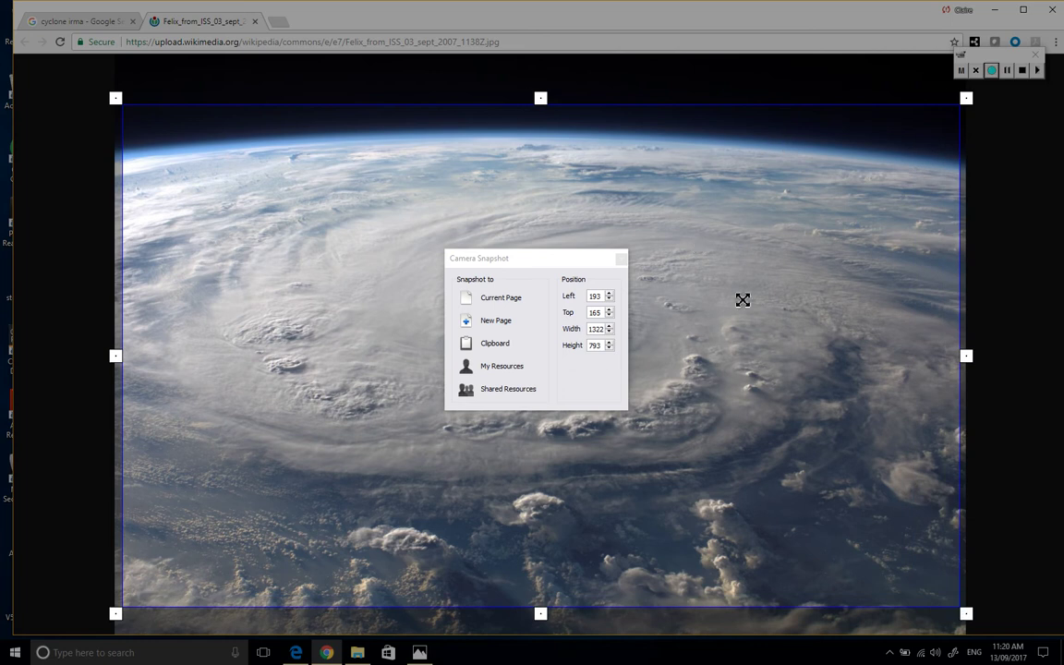
pyautogui.moveTo(968, 369); pyautogui.dragTo(929, 382)
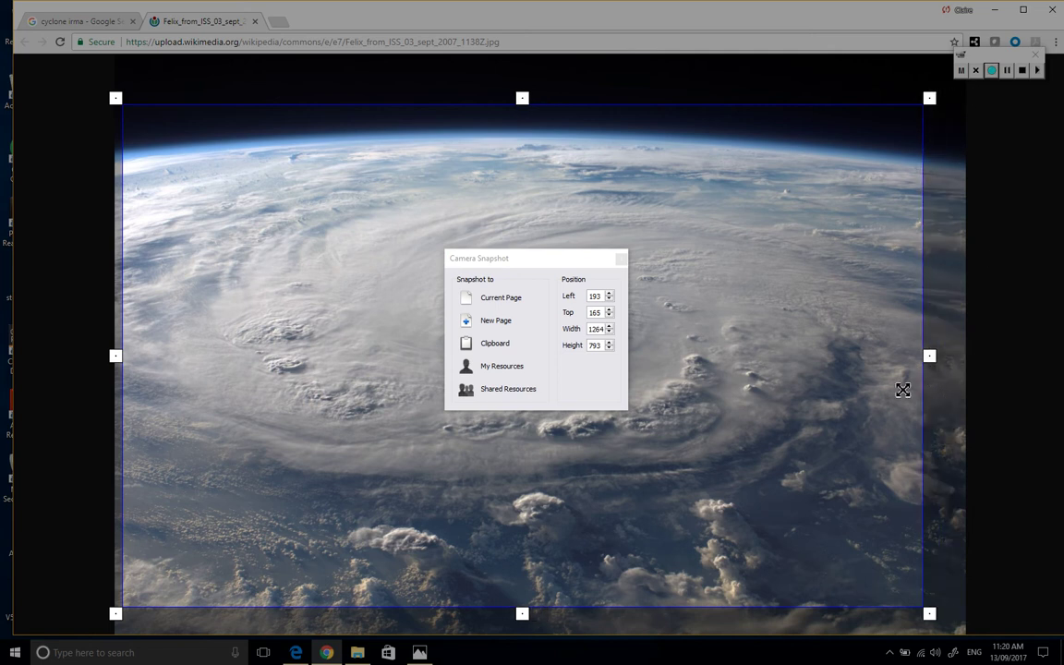
pyautogui.click(506, 302)
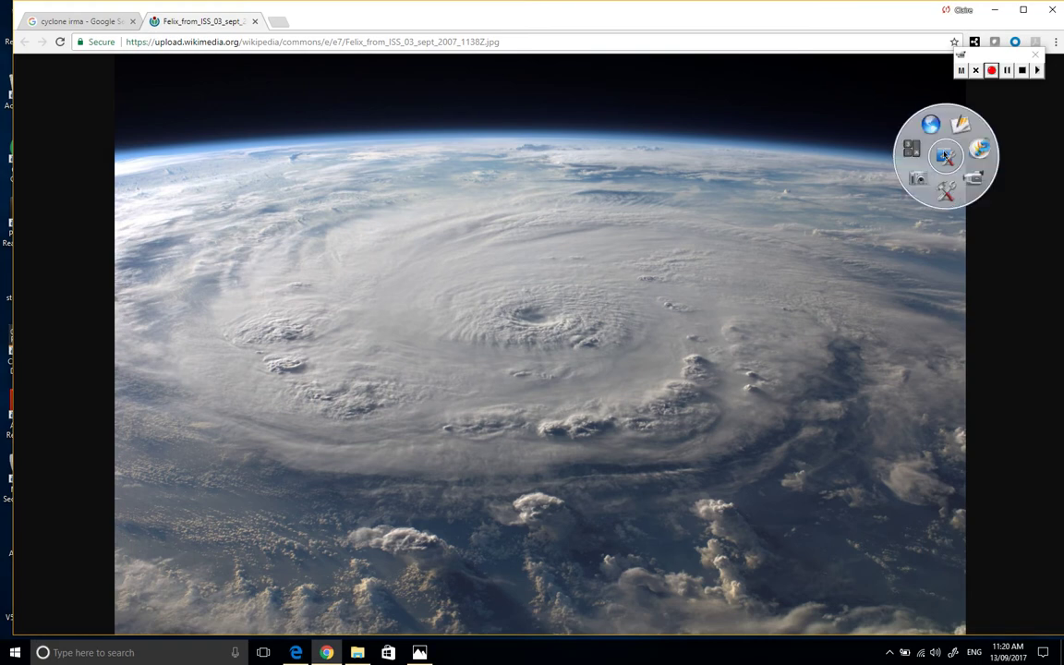
# Step: Return to the flipchart and resize and reposition the hurricane photo to fit page 2
pyautogui.moveTo(944, 156); pyautogui.dragTo(480, 224)
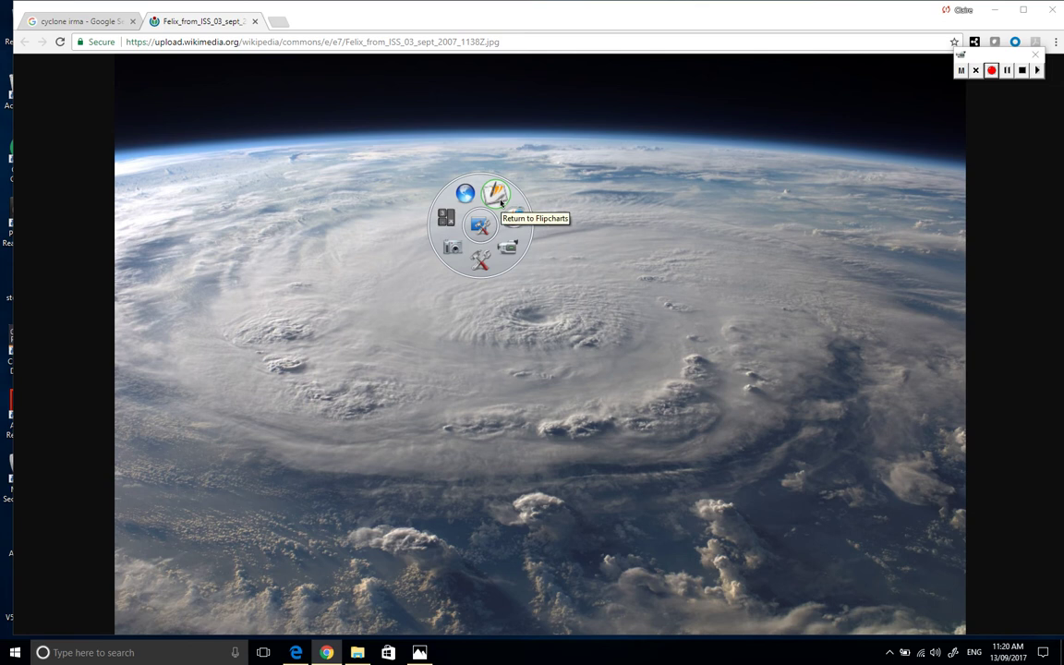
pyautogui.click(500, 201)
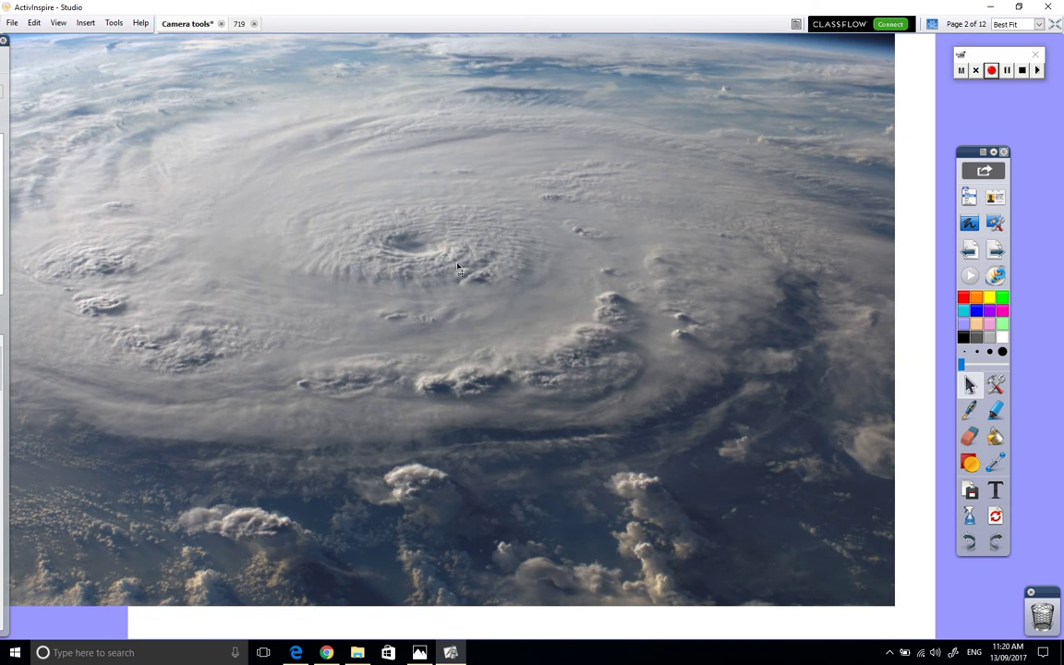
pyautogui.click(817, 602)
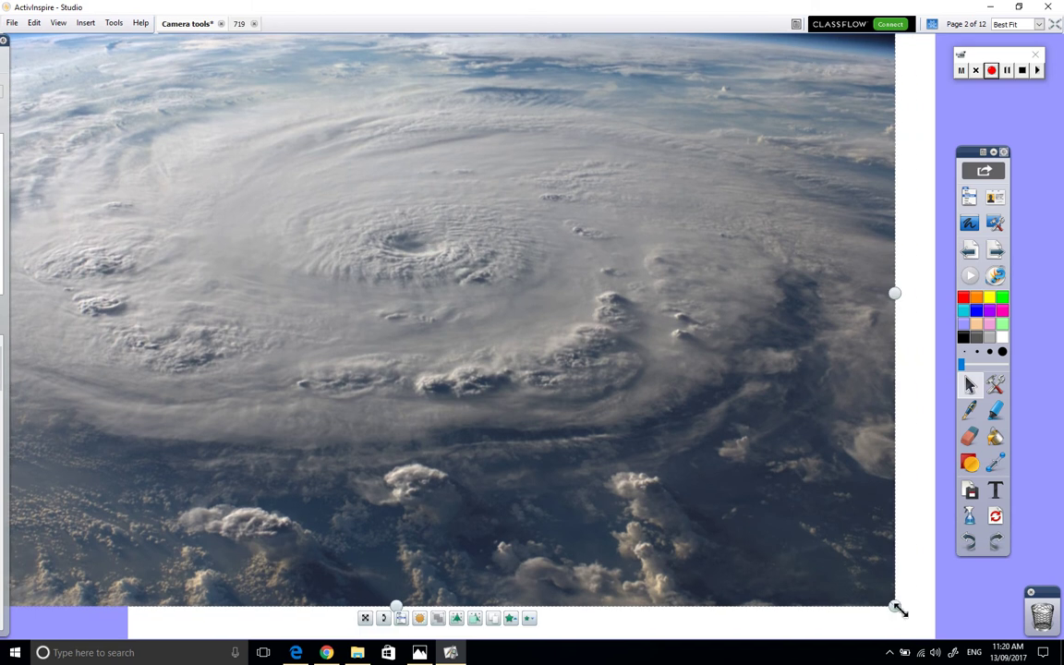
pyautogui.moveTo(894, 606)
pyautogui.mouseDown()
pyautogui.moveTo(508, 382)
pyautogui.moveTo(774, 484)
pyautogui.mouseUp()
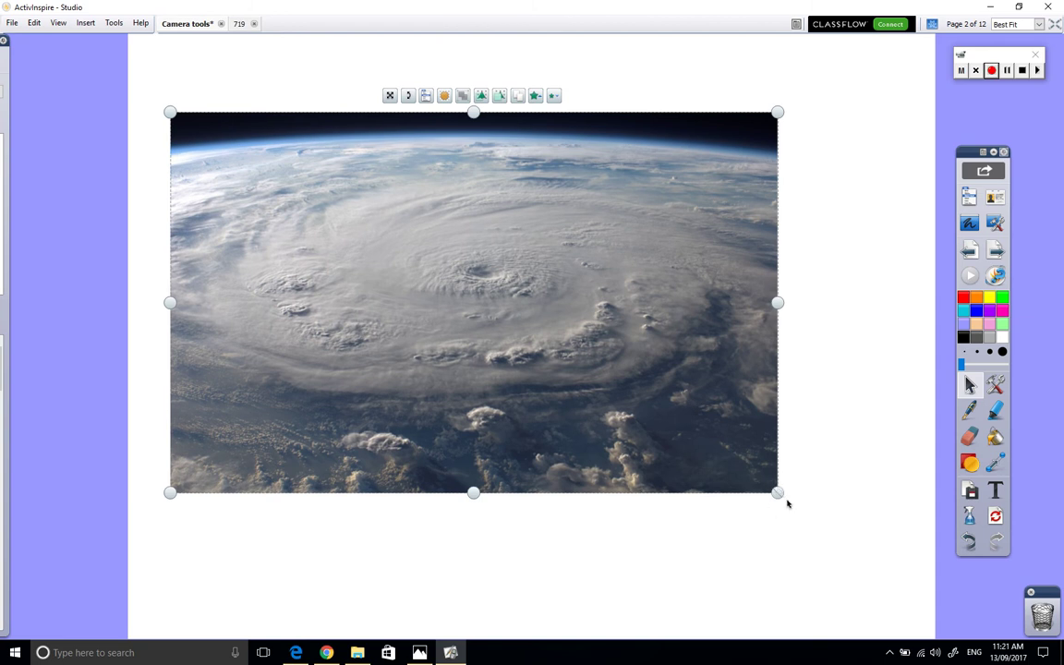
pyautogui.moveTo(667, 388); pyautogui.dragTo(647, 358)
pyautogui.moveTo(763, 464); pyautogui.dragTo(872, 536)
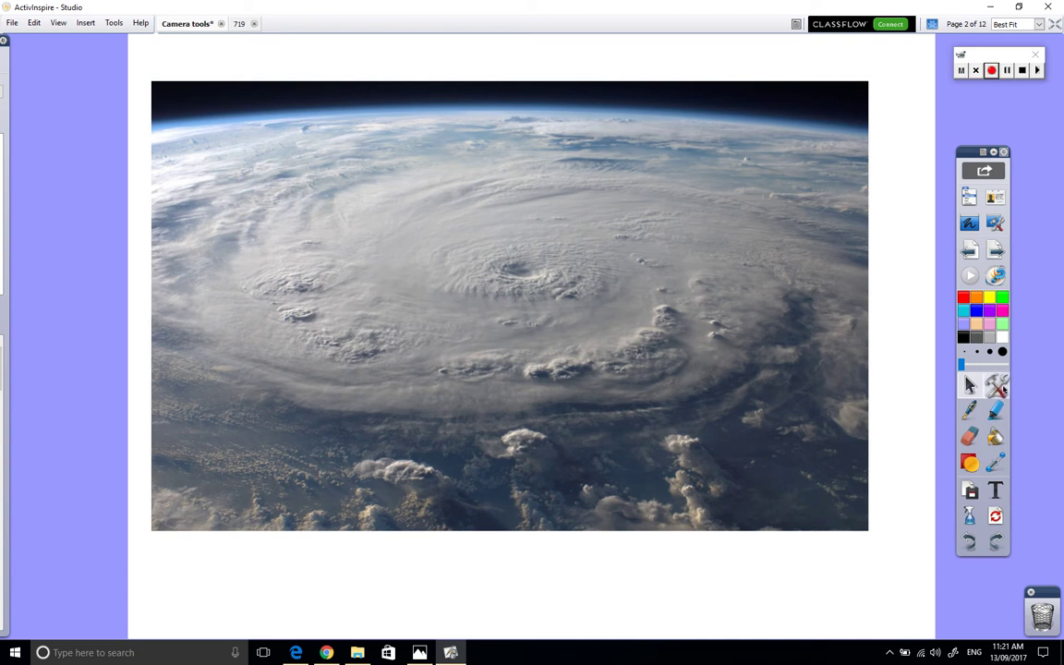
pyautogui.click(1002, 388)
# Step: Capture a trial tall-strip snapshot, nudge the Earth photo, then drag the strip to the trash
pyautogui.moveTo(926, 320)
pyautogui.click(862, 324)
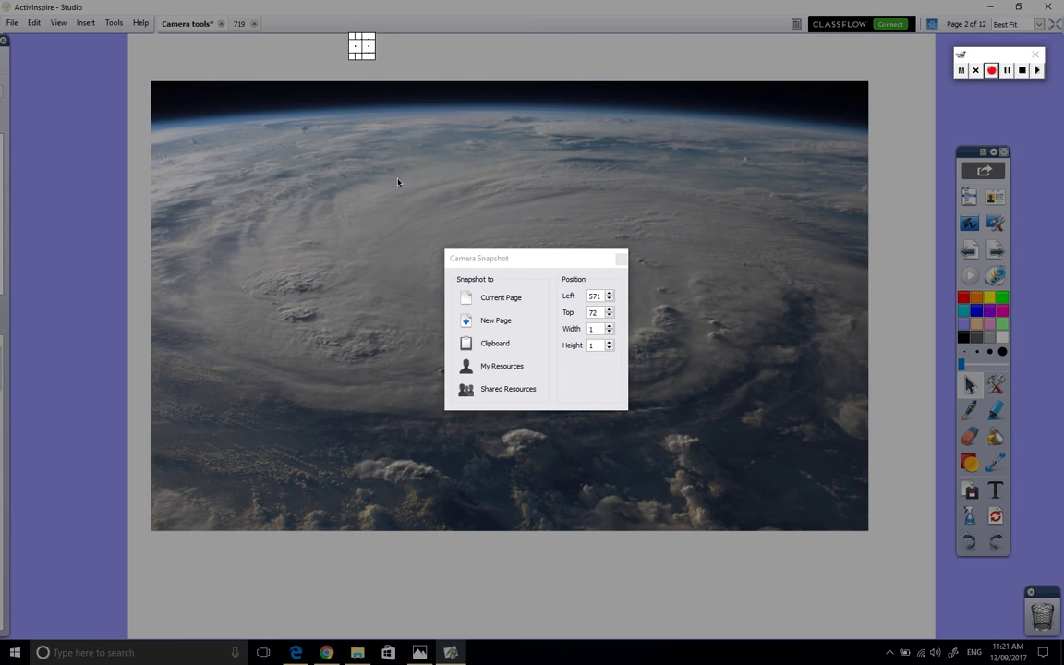
pyautogui.moveTo(371, 116); pyautogui.dragTo(564, 493)
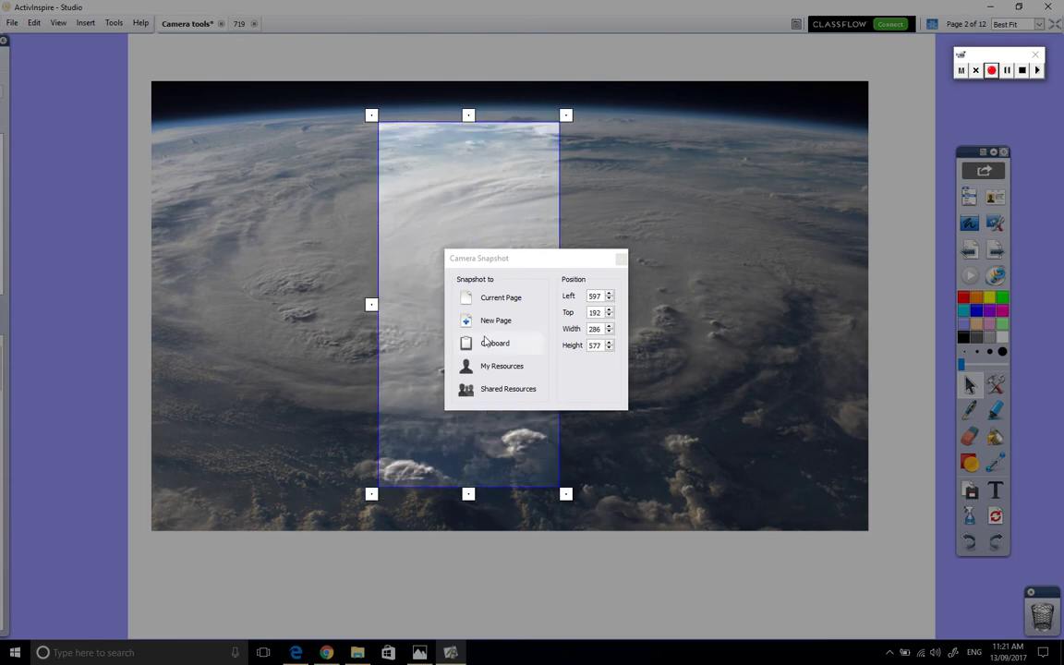
pyautogui.click(490, 300)
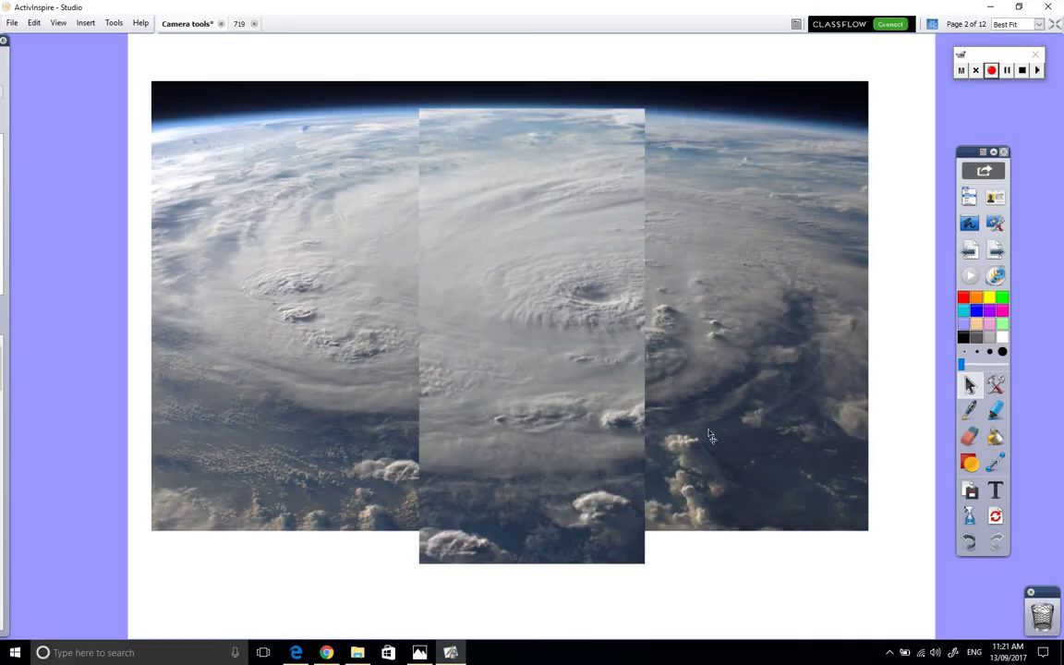
pyautogui.moveTo(689, 413); pyautogui.dragTo(743, 411)
pyautogui.moveTo(603, 435); pyautogui.dragTo(1032, 626)
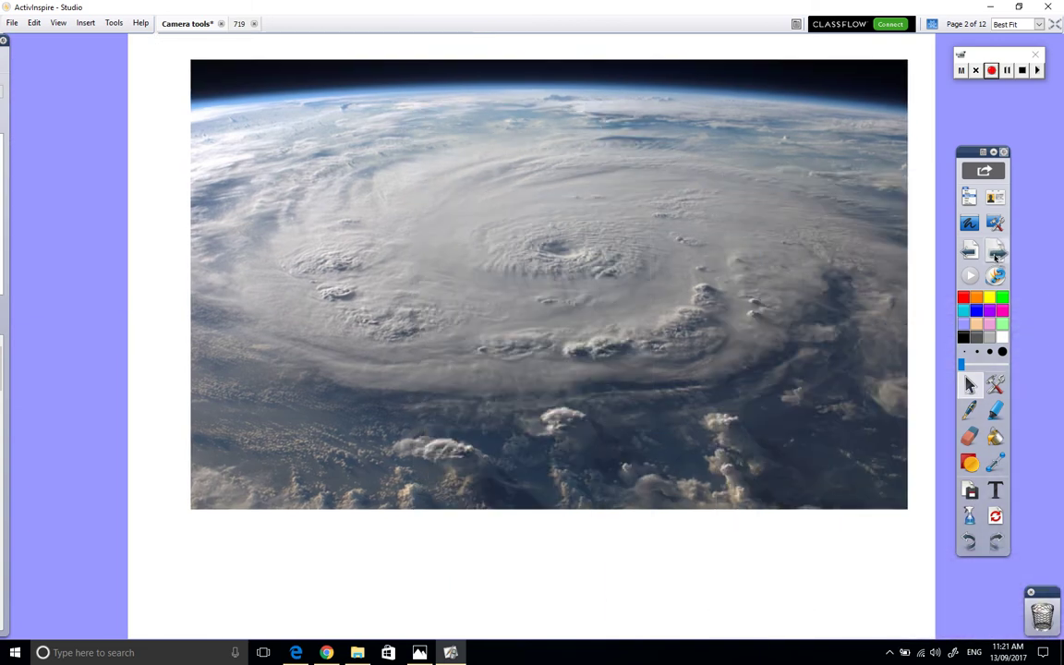
# Step: Go to page 3 and nudge the Bumble Bee book cover down and back into place
pyautogui.click(996, 248)
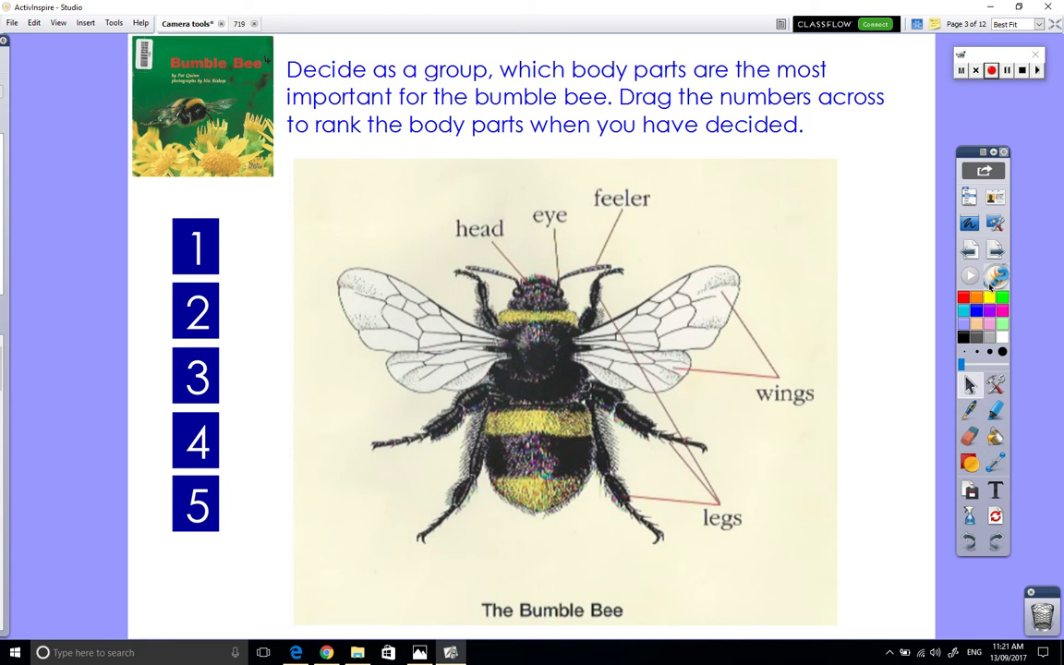
pyautogui.moveTo(192, 114)
pyautogui.mouseDown()
pyautogui.moveTo(186, 162)
pyautogui.moveTo(198, 137)
pyautogui.mouseUp()
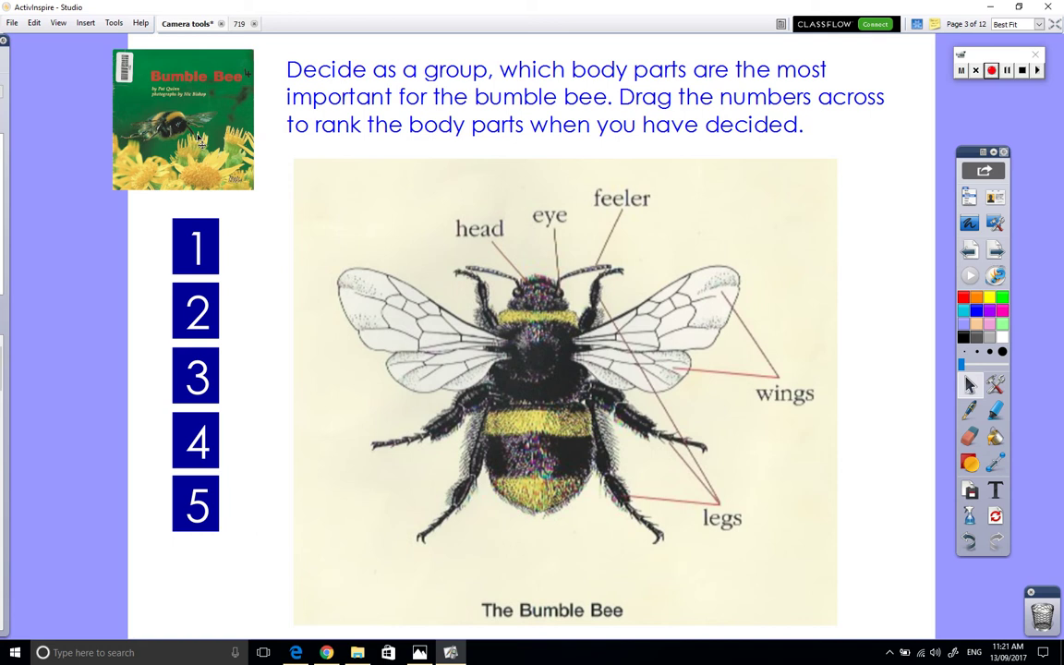
pyautogui.moveTo(212, 118); pyautogui.dragTo(230, 106)
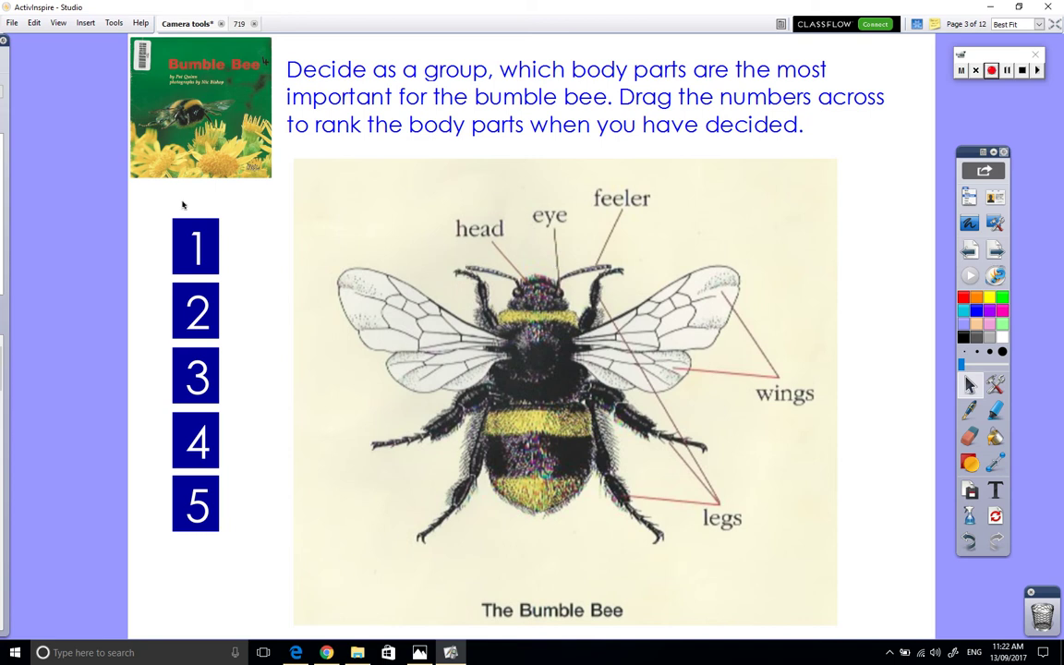
# Step: Nudge the number 1 tile up slightly and start editing its text
pyautogui.moveTo(204, 242)
pyautogui.mouseDown()
pyautogui.moveTo(209, 250)
pyautogui.moveTo(192, 245)
pyautogui.mouseUp()
pyautogui.doubleClick(190, 246)
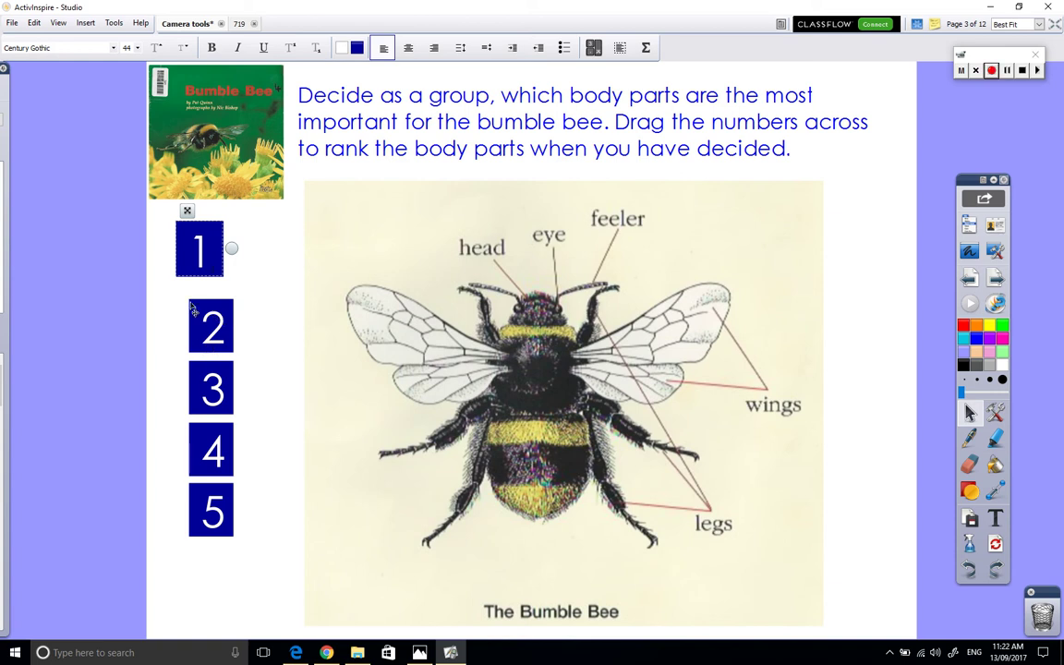
# Step: Raise the question text slightly and move the number 1 tile onto the bee picture
pyautogui.click(283, 296)
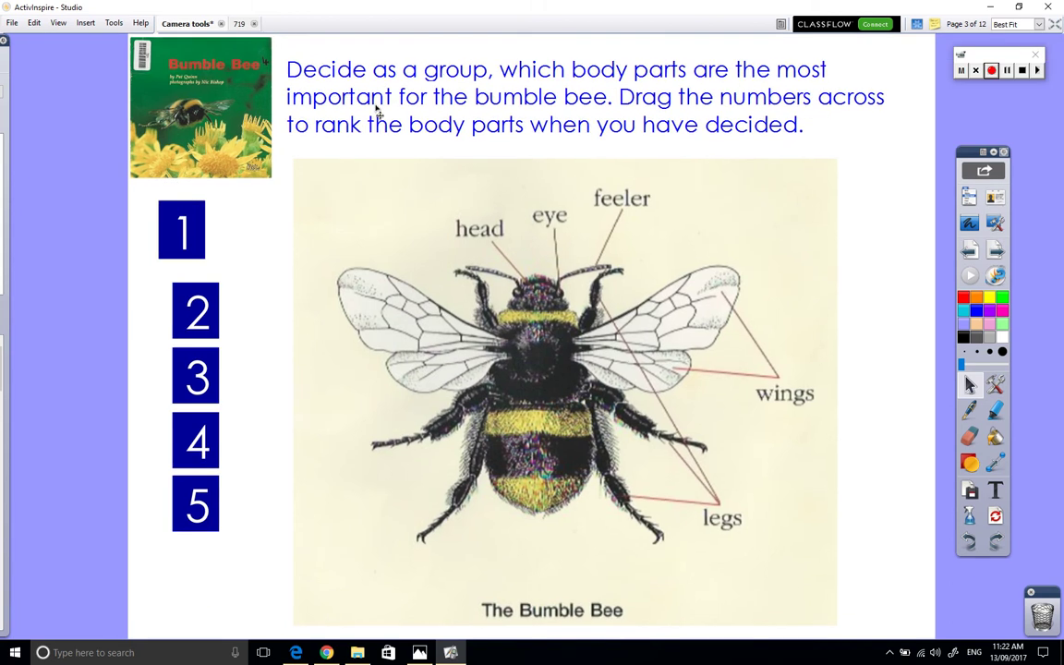
pyautogui.moveTo(389, 125); pyautogui.dragTo(362, 104)
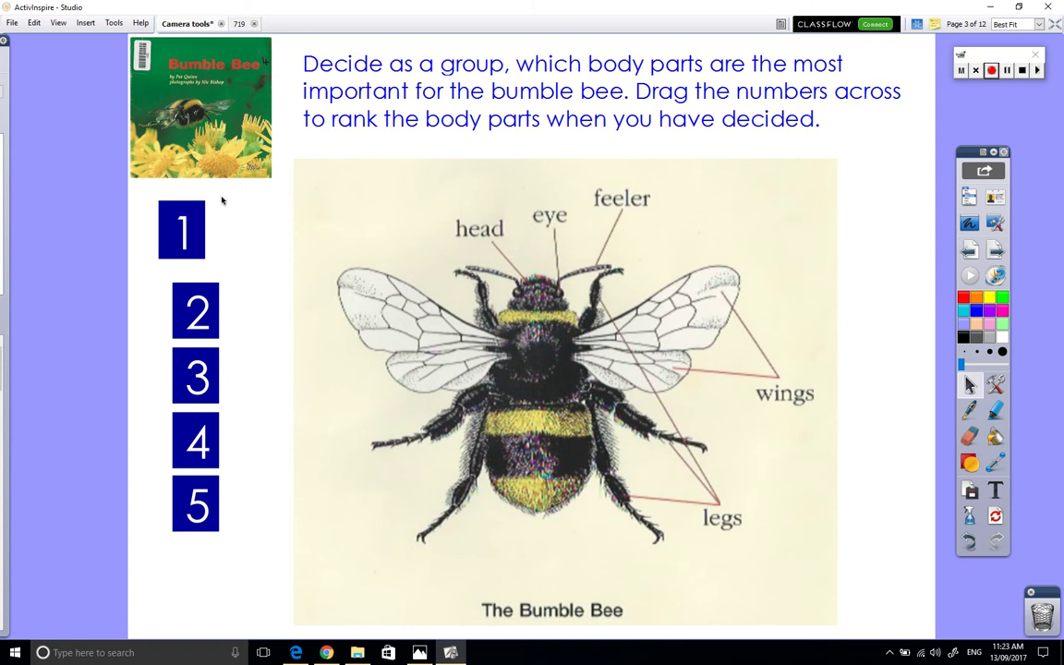
pyautogui.moveTo(200, 235); pyautogui.dragTo(213, 246)
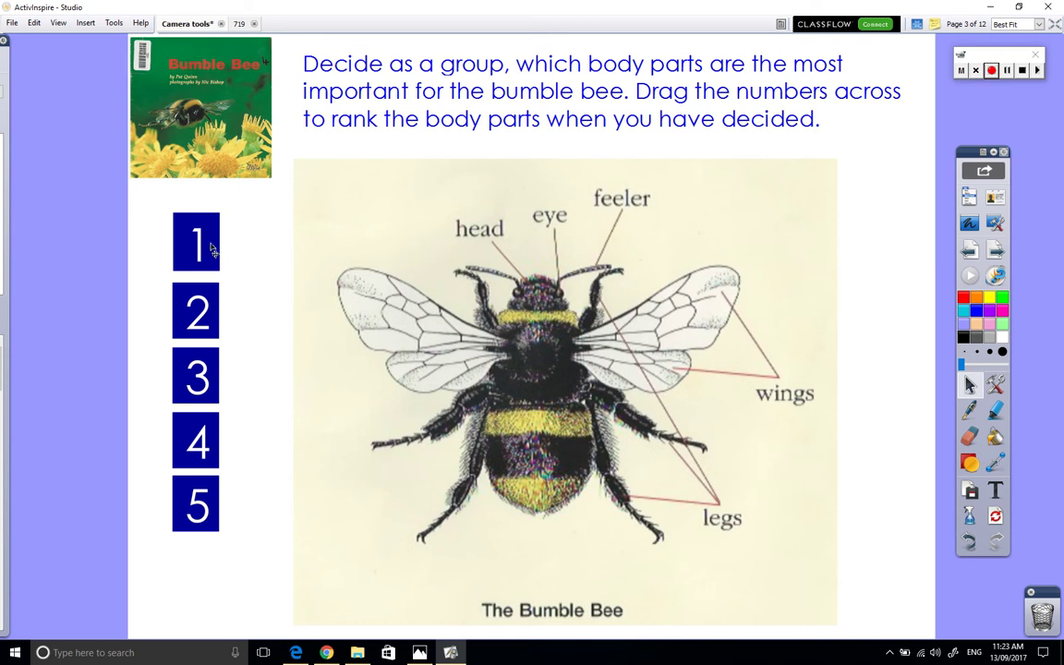
pyautogui.moveTo(210, 248)
pyautogui.mouseDown()
pyautogui.moveTo(443, 200)
pyautogui.moveTo(848, 517)
pyautogui.moveTo(567, 136)
pyautogui.moveTo(399, 214)
pyautogui.moveTo(385, 205)
pyautogui.mouseUp()
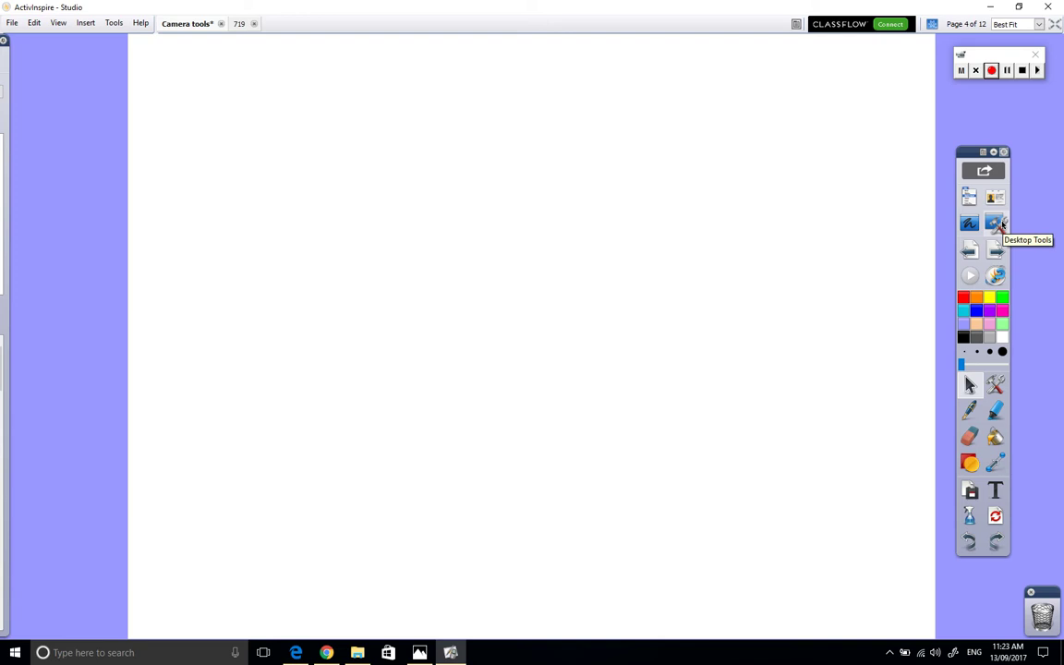
# Step: Switch to desktop mode and open the scanned bee PDF from the desktop
pyautogui.click(998, 225)
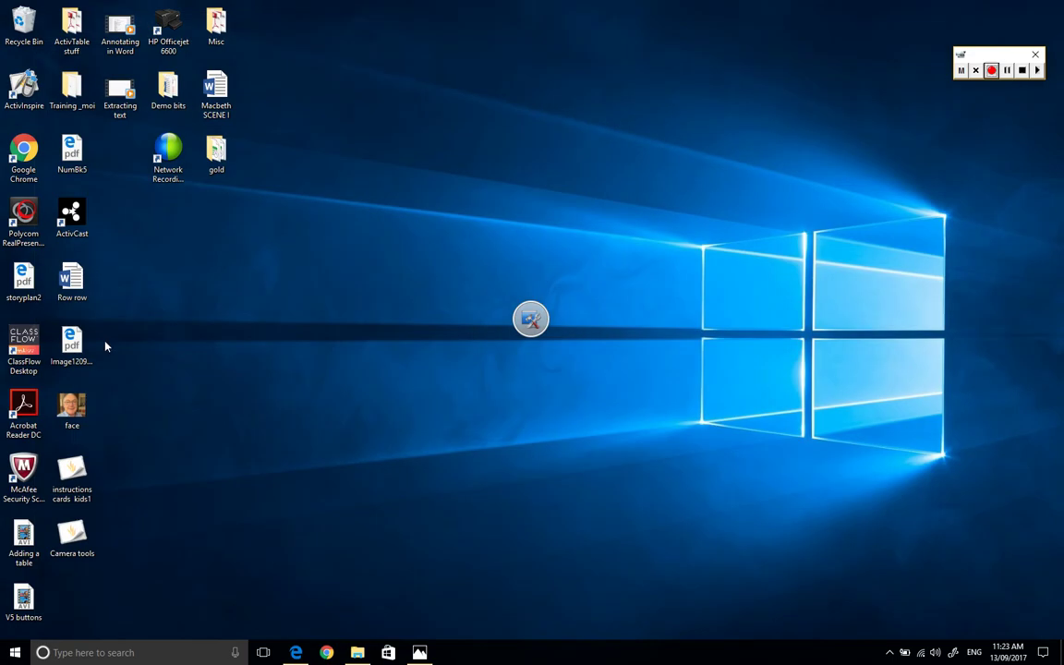
pyautogui.click(78, 344)
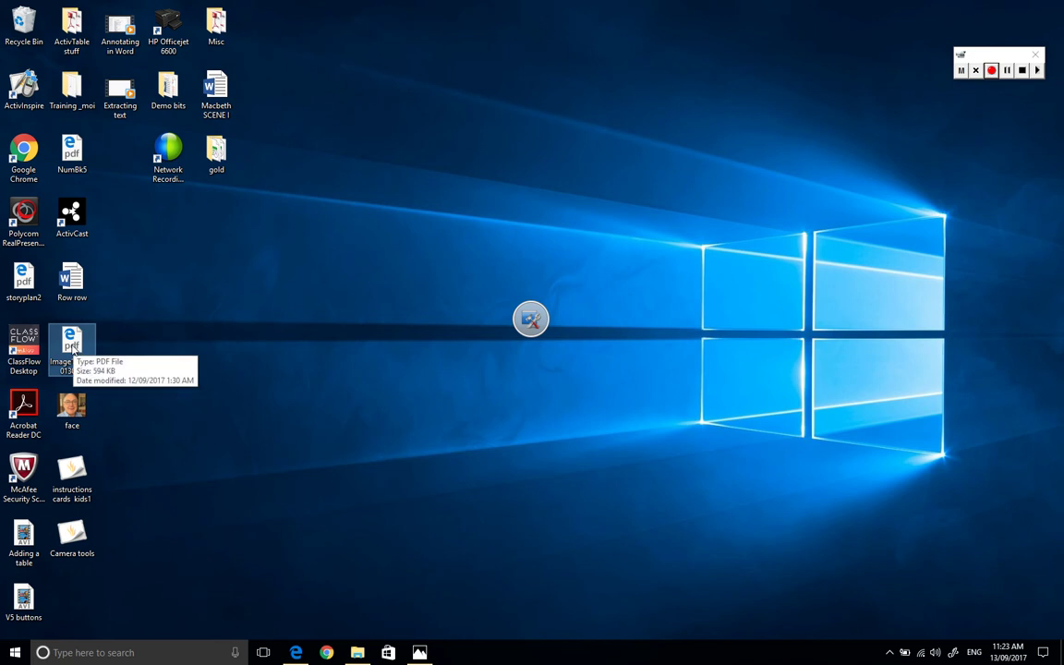
pyautogui.doubleClick(74, 349)
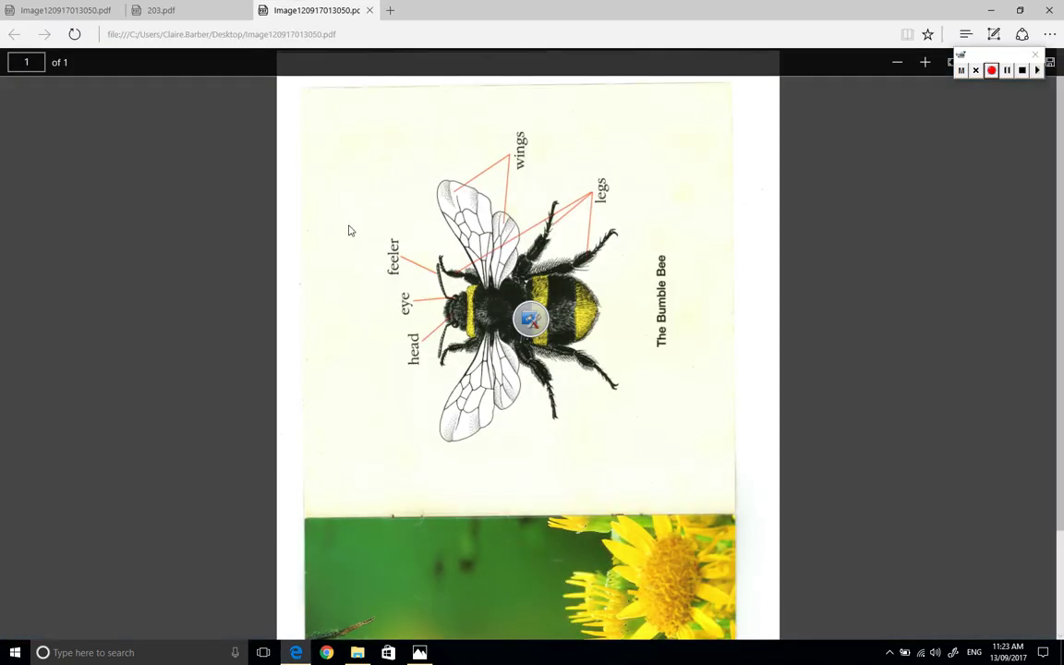
# Step: Capture the labelled Bumble Bee diagram as an area snapshot onto flipchart page 4
pyautogui.moveTo(484, 289); pyautogui.dragTo(931, 185)
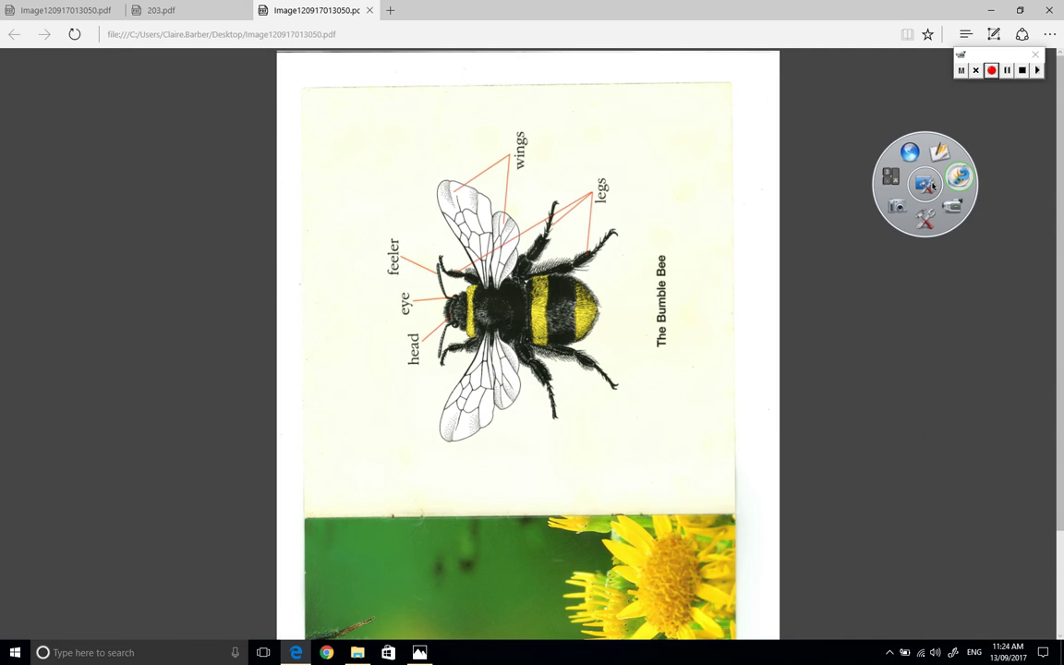
pyautogui.click(919, 215)
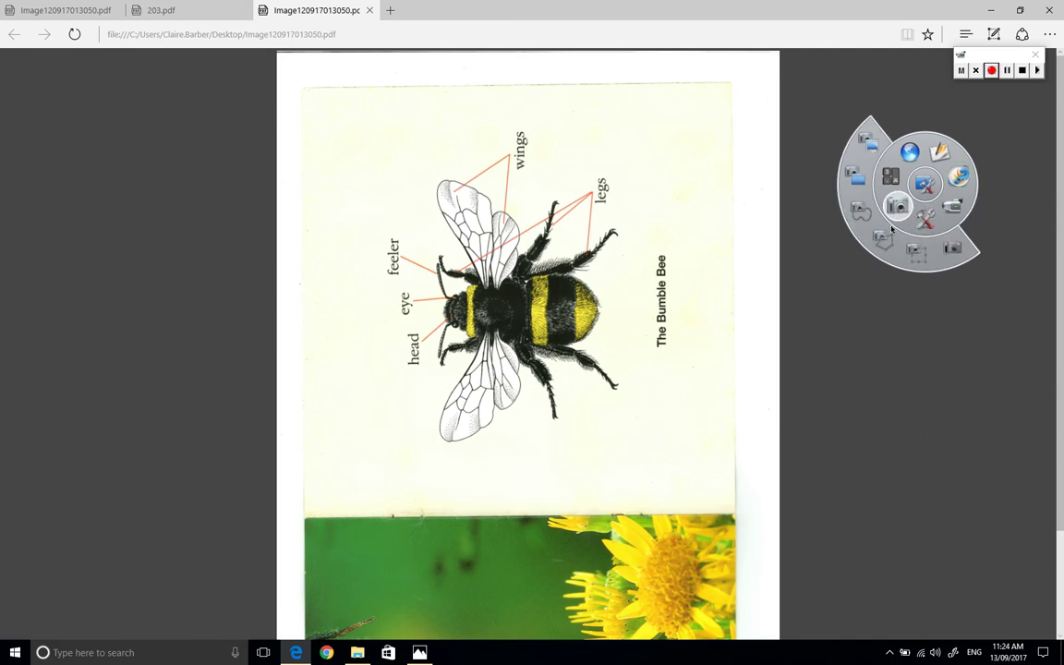
pyautogui.click(896, 208)
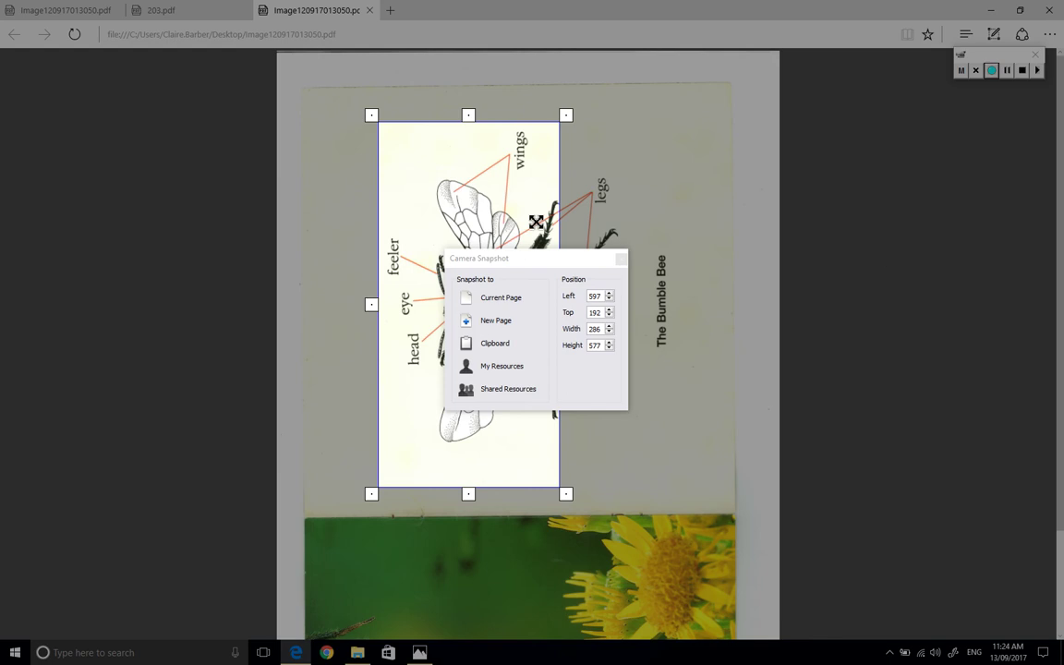
pyautogui.moveTo(329, 109)
pyautogui.mouseDown()
pyautogui.moveTo(665, 225)
pyautogui.moveTo(731, 496)
pyautogui.mouseUp()
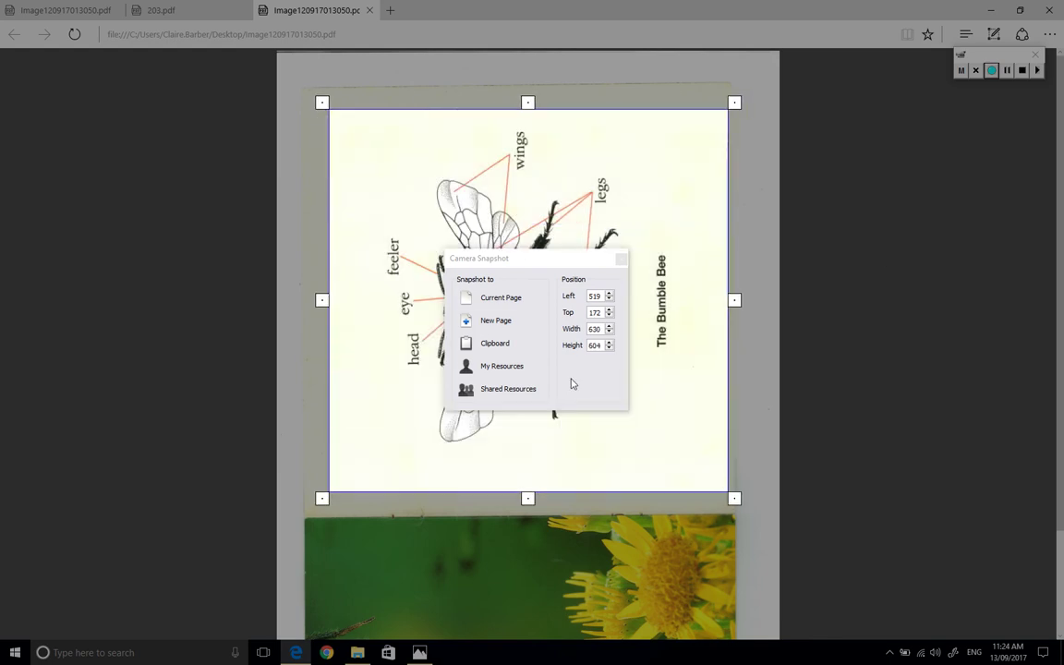
pyautogui.click(476, 297)
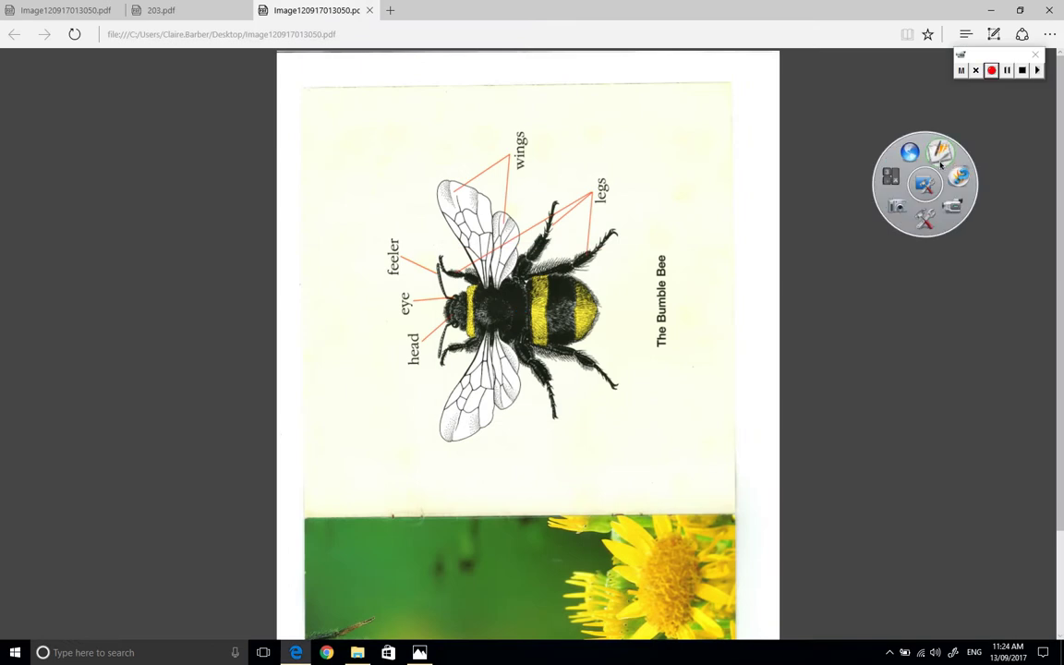
pyautogui.click(951, 161)
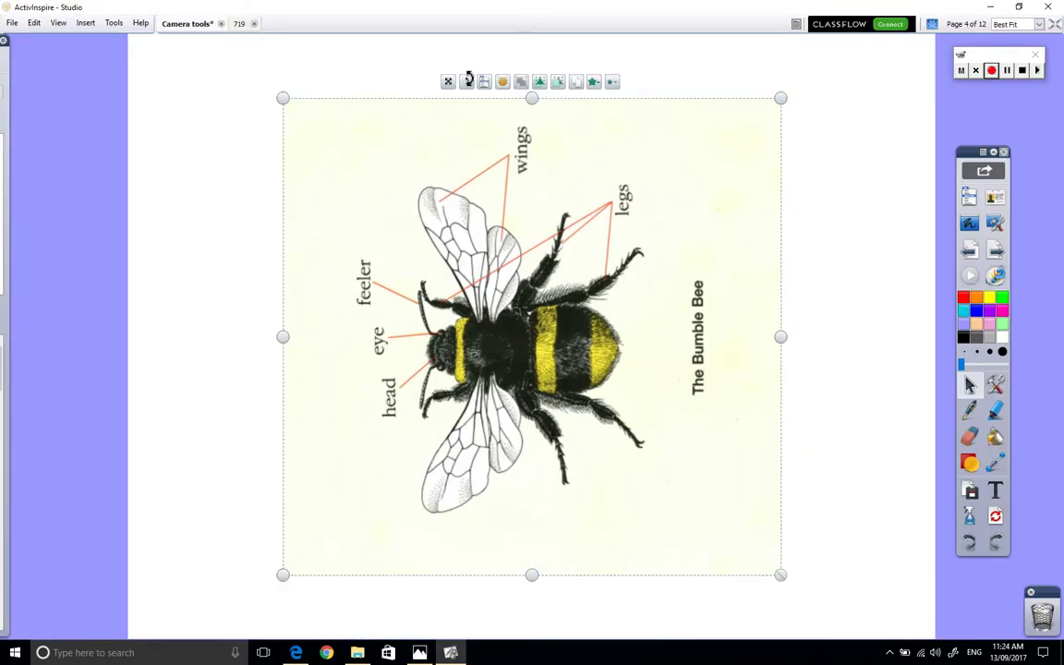
# Step: Rotate the bee snapshot upright, lock it in place, and move to page 5
pyautogui.moveTo(465, 82)
pyautogui.mouseDown()
pyautogui.moveTo(872, 313)
pyautogui.moveTo(879, 286)
pyautogui.mouseUp()
pyautogui.click(880, 302)
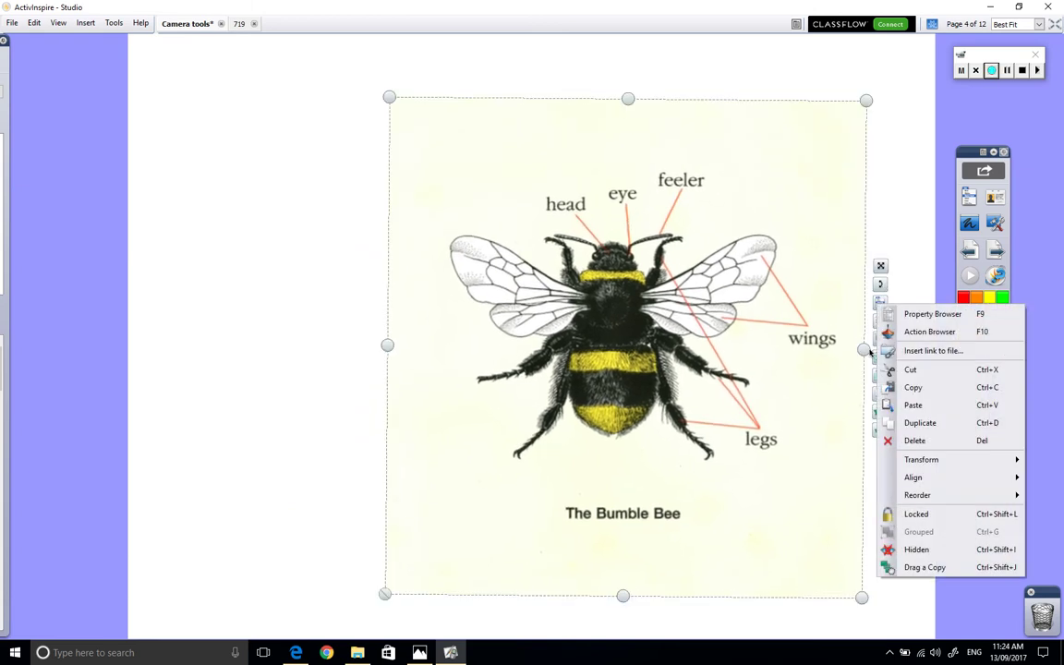
pyautogui.click(915, 523)
pyautogui.moveTo(646, 413); pyautogui.dragTo(712, 499)
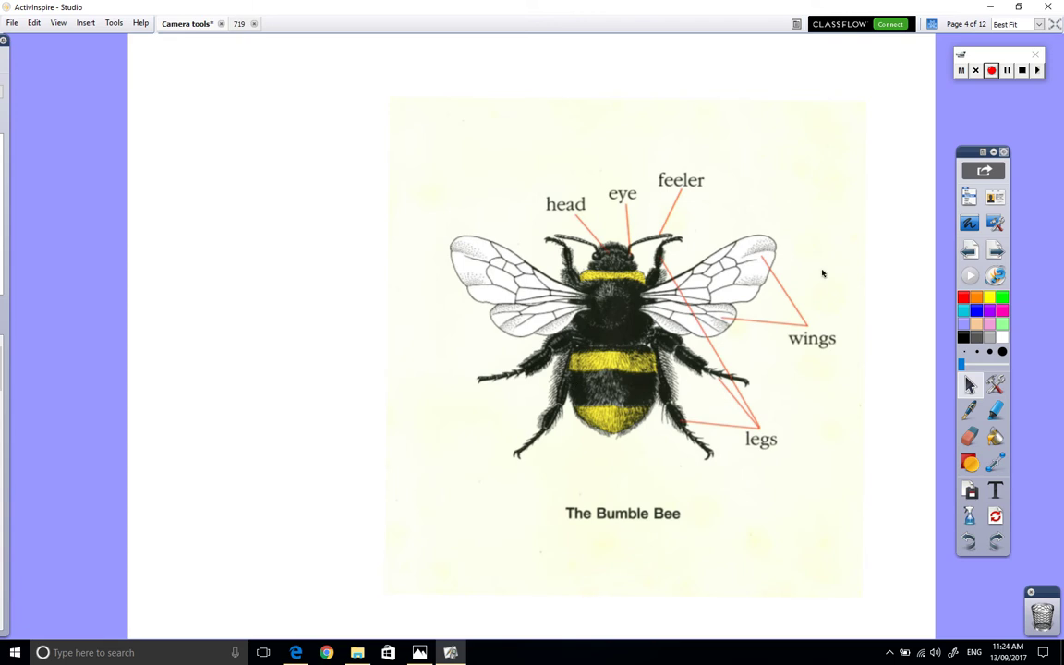
pyautogui.press('pagedown')
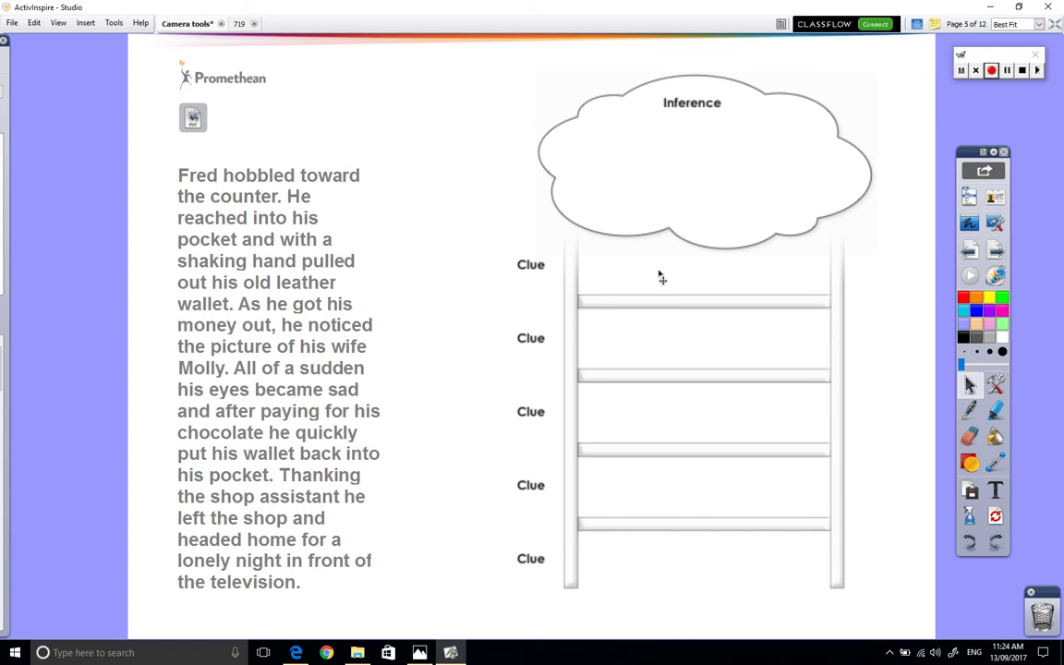
pyautogui.click(191, 118)
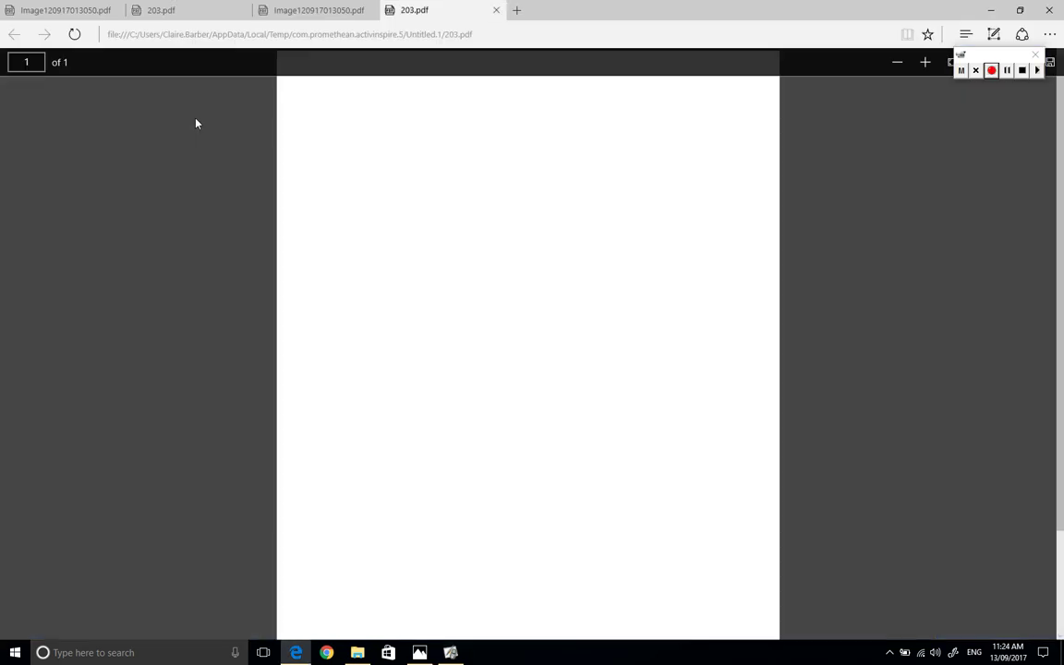
pyautogui.scroll(-1, 608, 288)
pyautogui.scroll(-1, 608, 287)
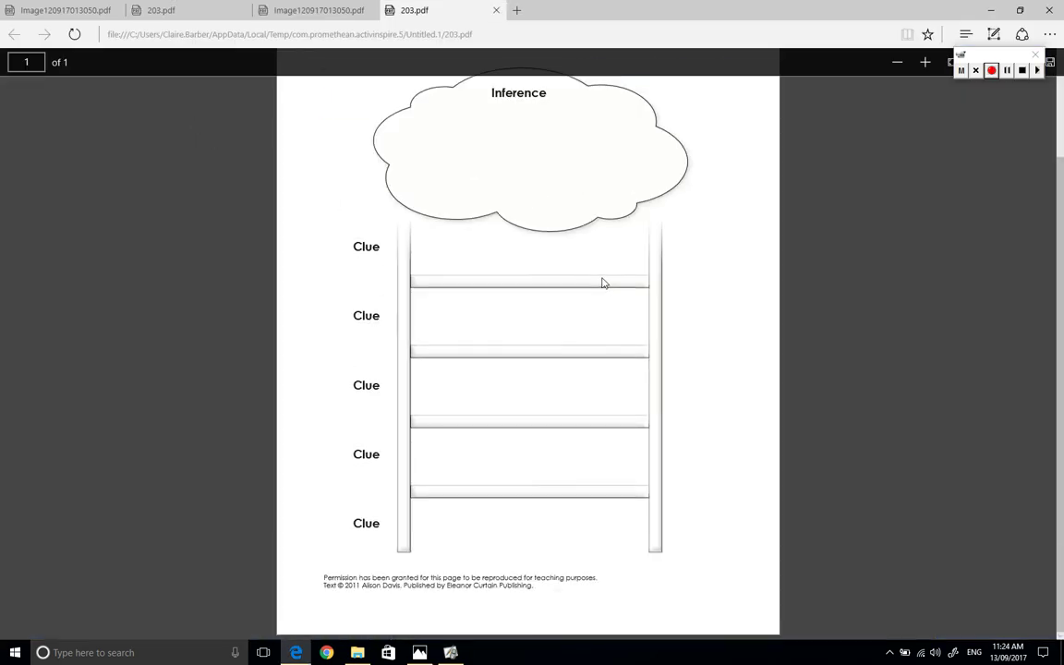
pyautogui.scroll(1, 578, 256)
pyautogui.scroll(1, 579, 256)
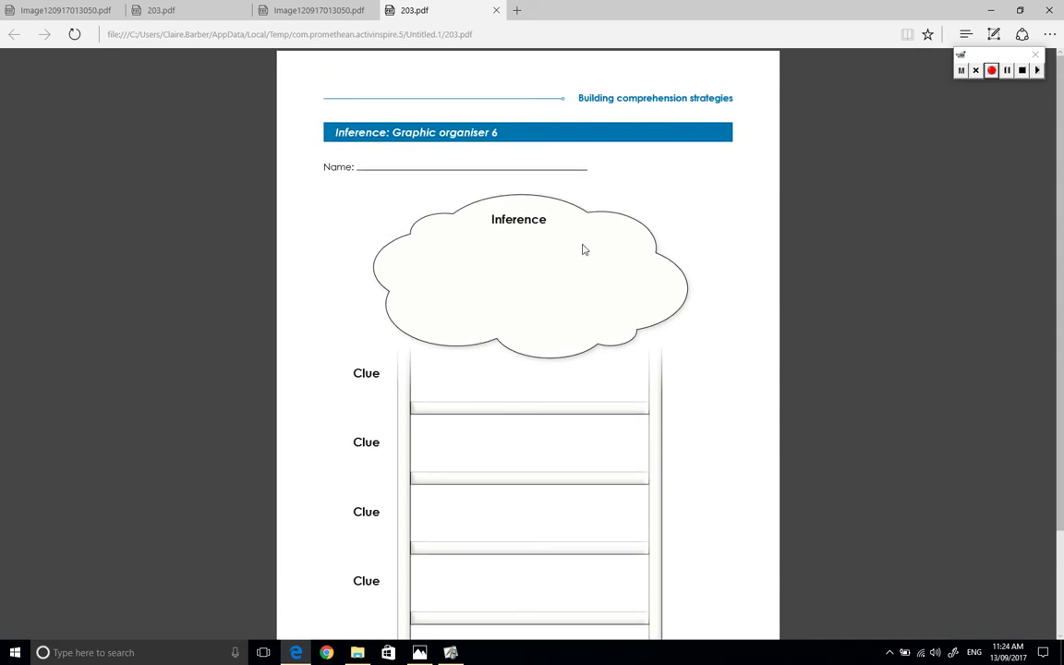
pyautogui.scroll(-1, 651, 236)
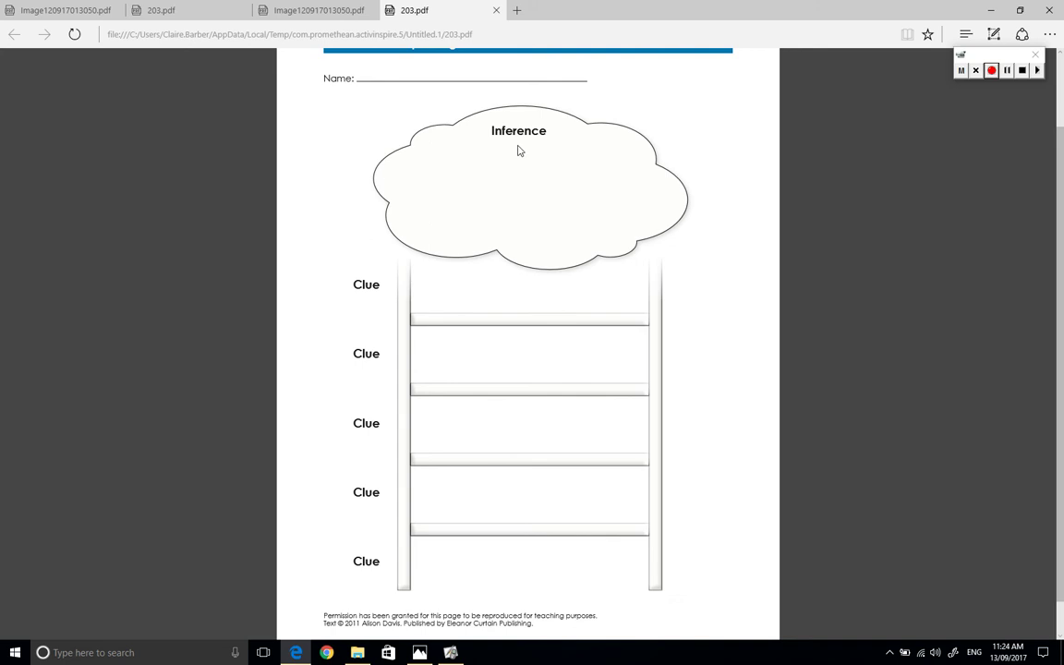
pyautogui.click(989, 9)
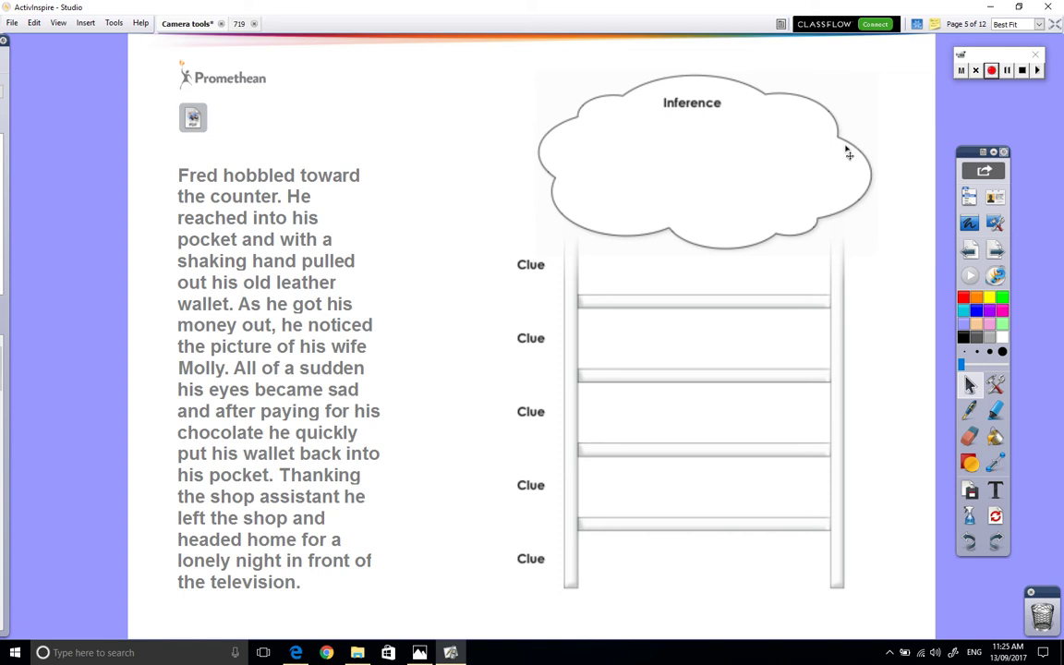
# Step: Shift the cloud-and-ladder diagram down-left and mark four Clue rungs in red freehand
pyautogui.moveTo(757, 171)
pyautogui.mouseDown()
pyautogui.moveTo(744, 249)
pyautogui.moveTo(750, 220)
pyautogui.moveTo(735, 205)
pyautogui.mouseUp()
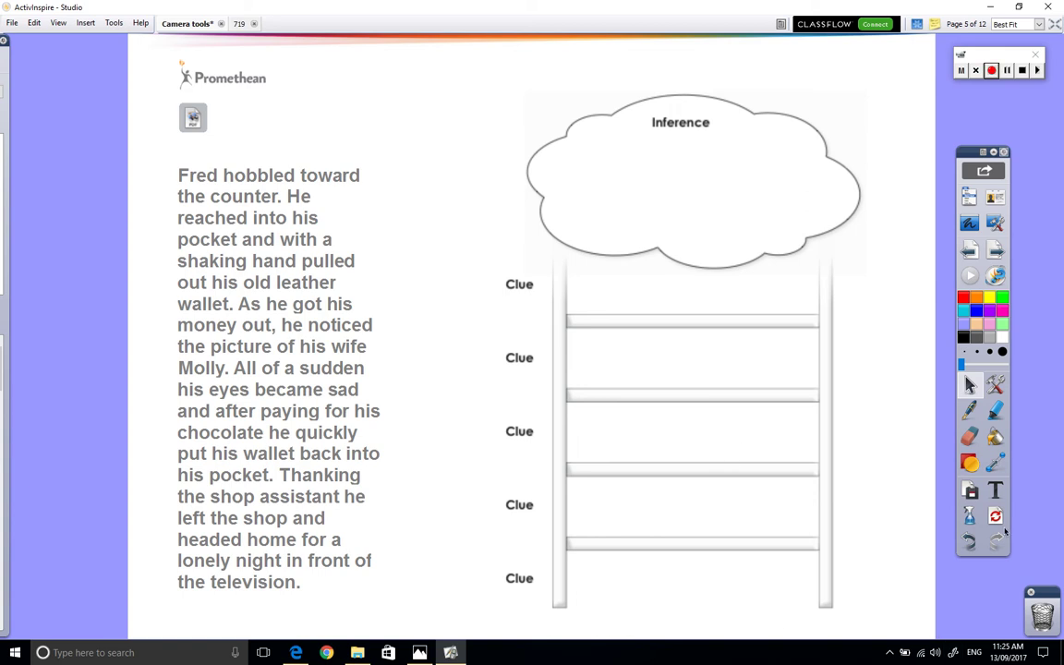
pyautogui.click(970, 411)
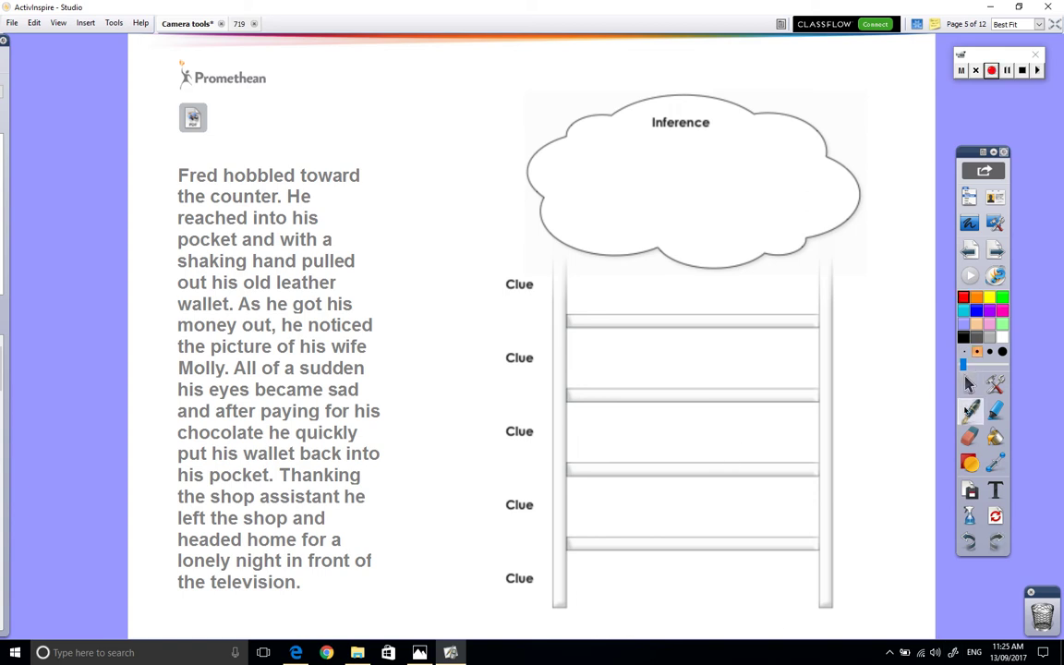
pyautogui.moveTo(608, 584); pyautogui.dragTo(764, 584)
pyautogui.moveTo(664, 510); pyautogui.dragTo(778, 503)
pyautogui.moveTo(636, 445); pyautogui.dragTo(759, 427)
pyautogui.moveTo(642, 352); pyautogui.dragTo(750, 344)
# Step: Circle the pocket, wife's picture and shop-assistant clues in the passage, then advance to page 6
pyautogui.moveTo(286, 209)
pyautogui.mouseDown()
pyautogui.moveTo(224, 229)
pyautogui.moveTo(300, 222)
pyautogui.mouseUp()
pyautogui.moveTo(266, 330)
pyautogui.mouseDown()
pyautogui.moveTo(196, 374)
pyautogui.moveTo(365, 368)
pyautogui.mouseUp()
pyautogui.moveTo(245, 458); pyautogui.dragTo(263, 482)
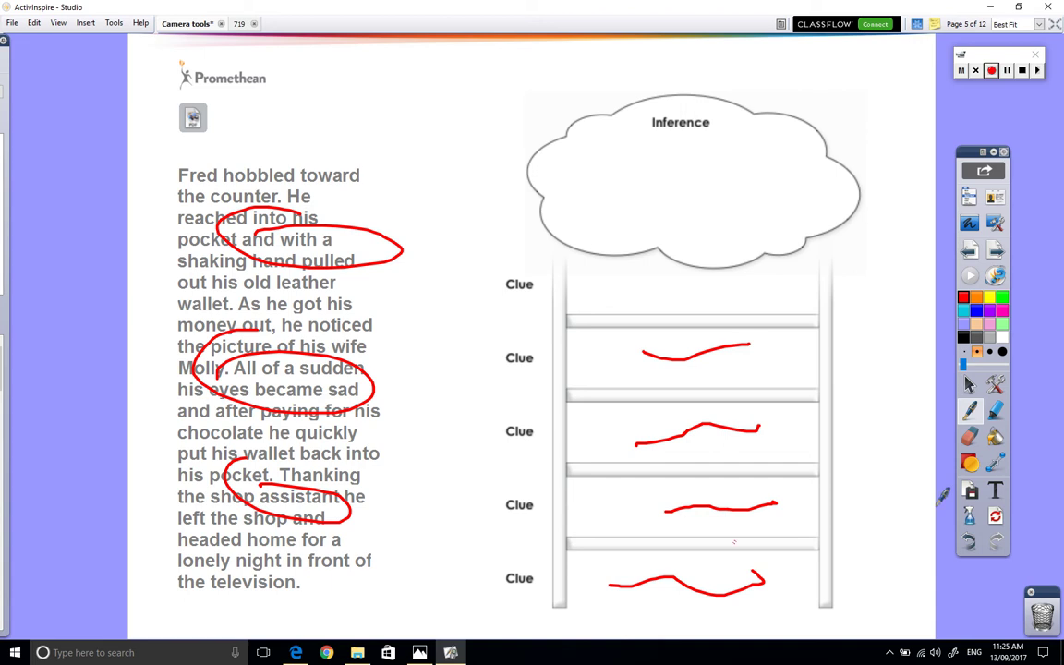
pyautogui.click(971, 386)
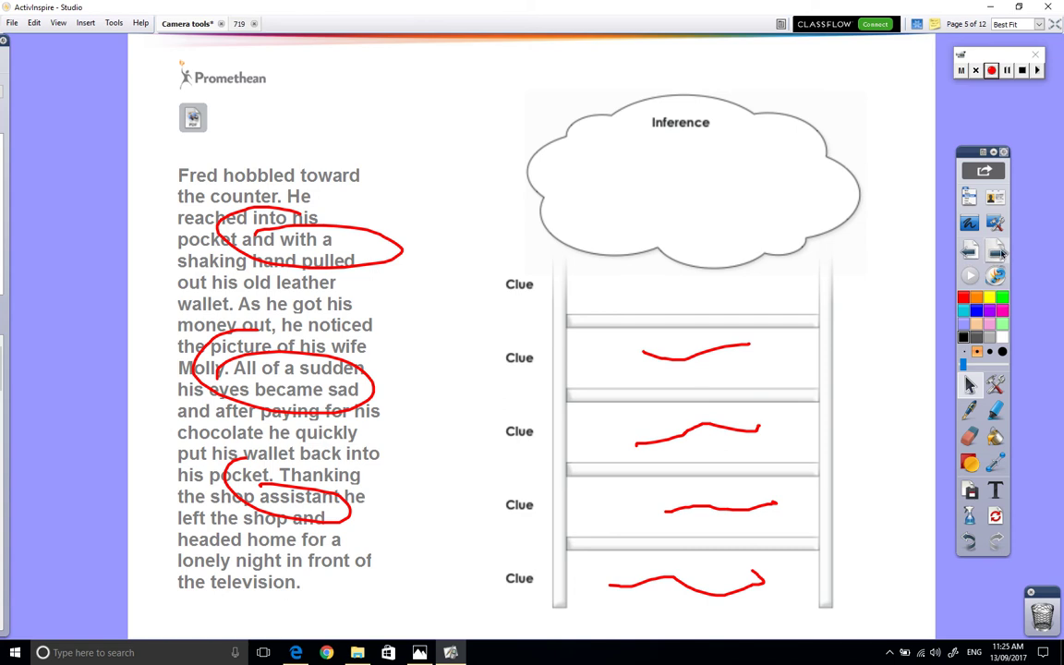
pyautogui.click(994, 250)
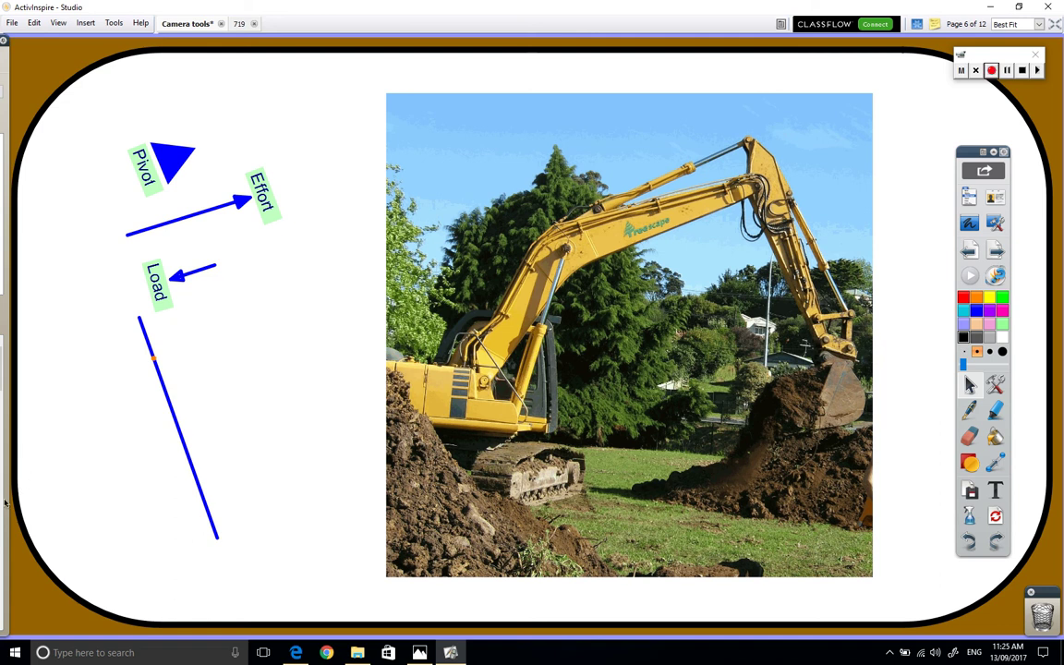
# Step: Place Effort on the excavator arm, Load on the bucket, then the lever line and Pivot triangle along the arm
pyautogui.click(6, 453)
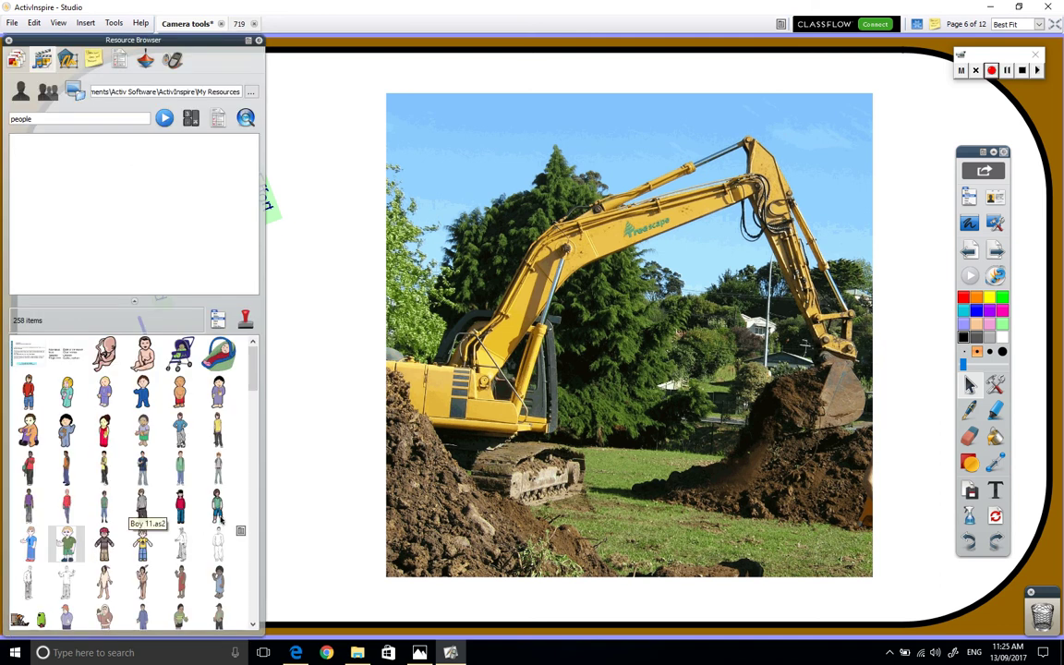
pyautogui.click(247, 41)
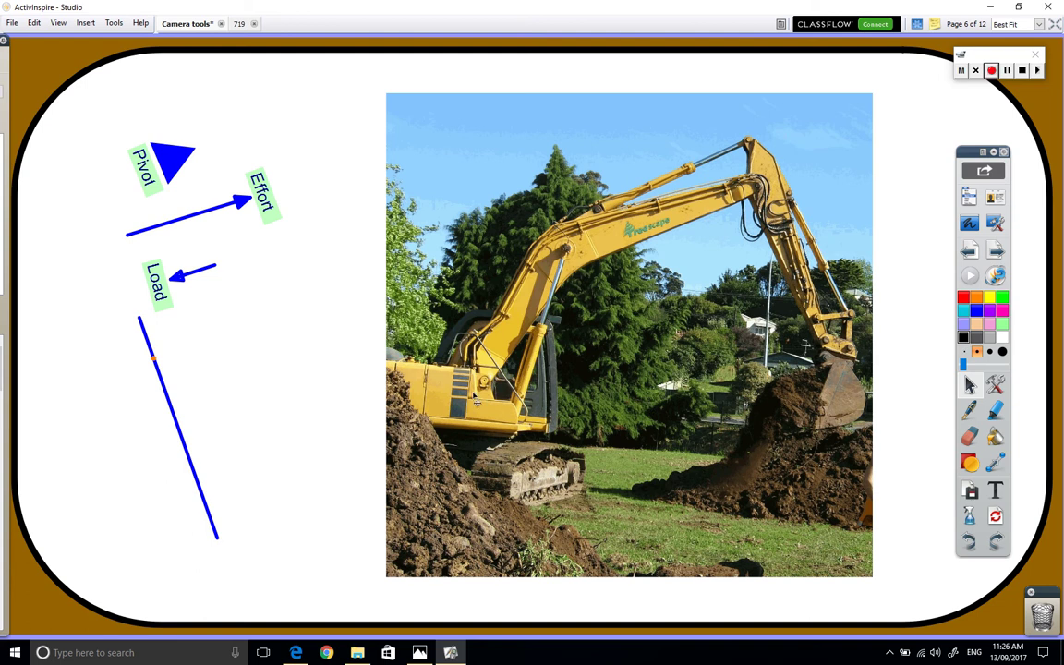
pyautogui.moveTo(241, 212); pyautogui.dragTo(735, 157)
pyautogui.moveTo(206, 279); pyautogui.dragTo(829, 374)
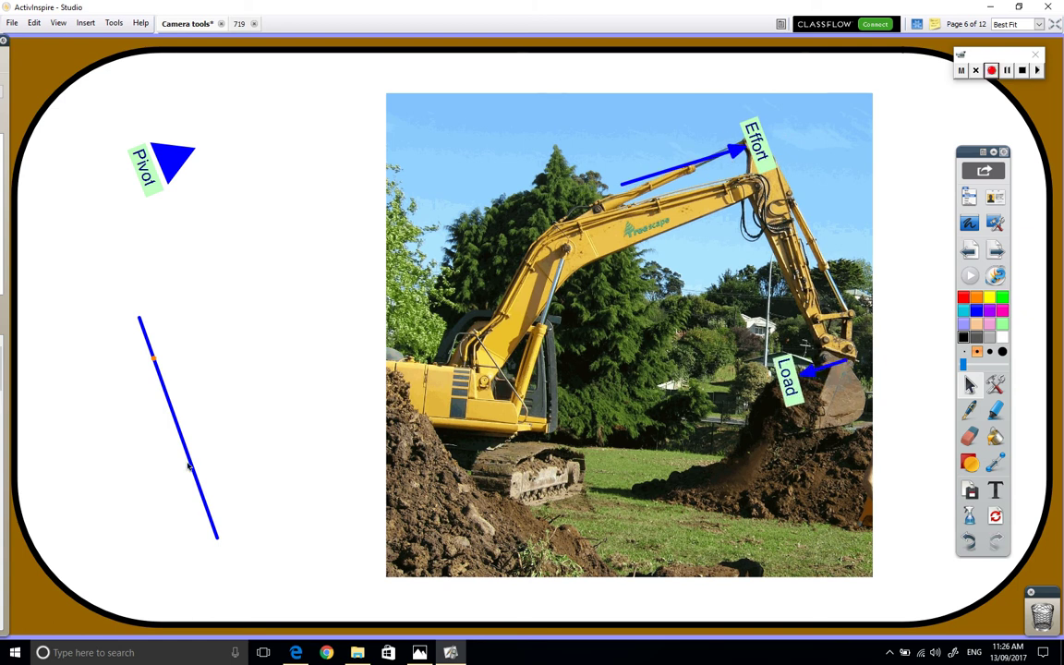
pyautogui.moveTo(195, 468)
pyautogui.mouseDown()
pyautogui.moveTo(799, 297)
pyautogui.moveTo(806, 305)
pyautogui.mouseUp()
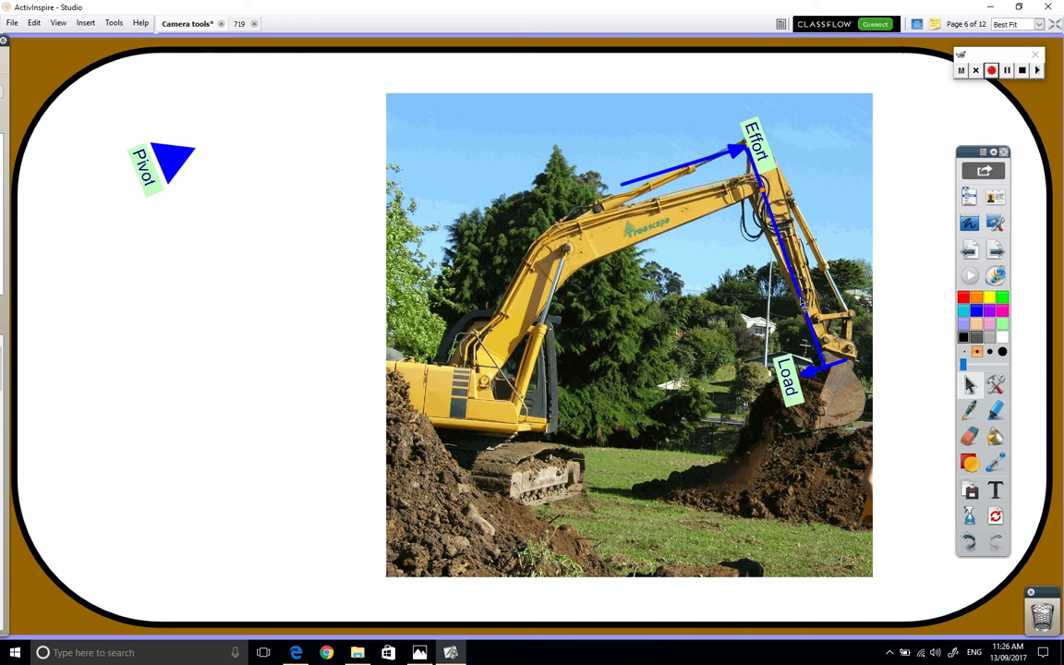
pyautogui.moveTo(787, 374); pyautogui.dragTo(771, 390)
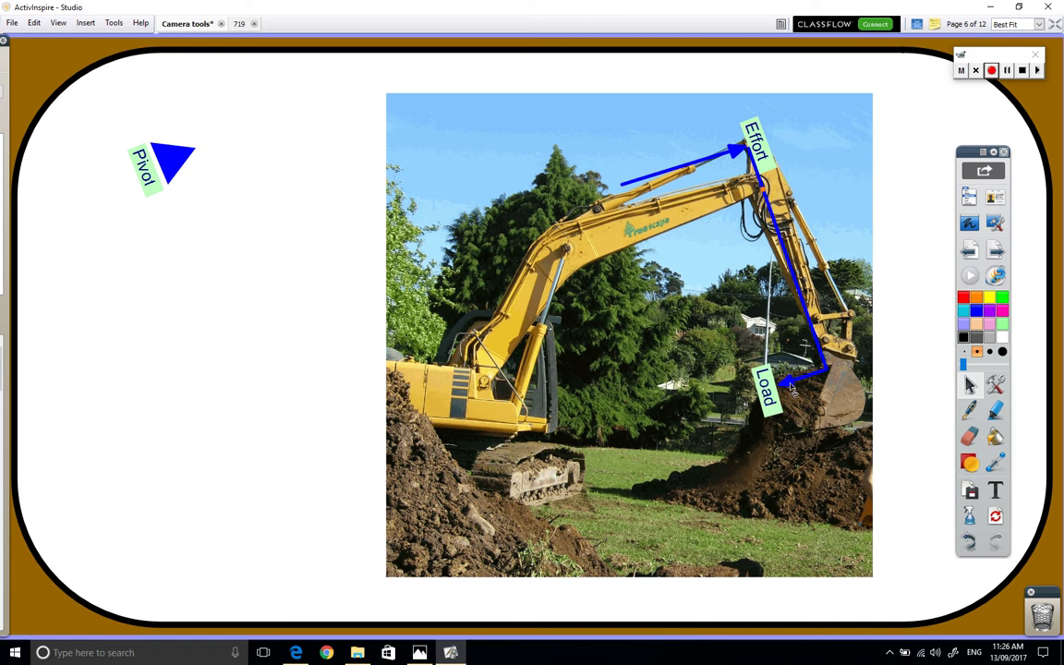
pyautogui.moveTo(172, 161)
pyautogui.mouseDown()
pyautogui.moveTo(709, 220)
pyautogui.moveTo(729, 213)
pyautogui.mouseUp()
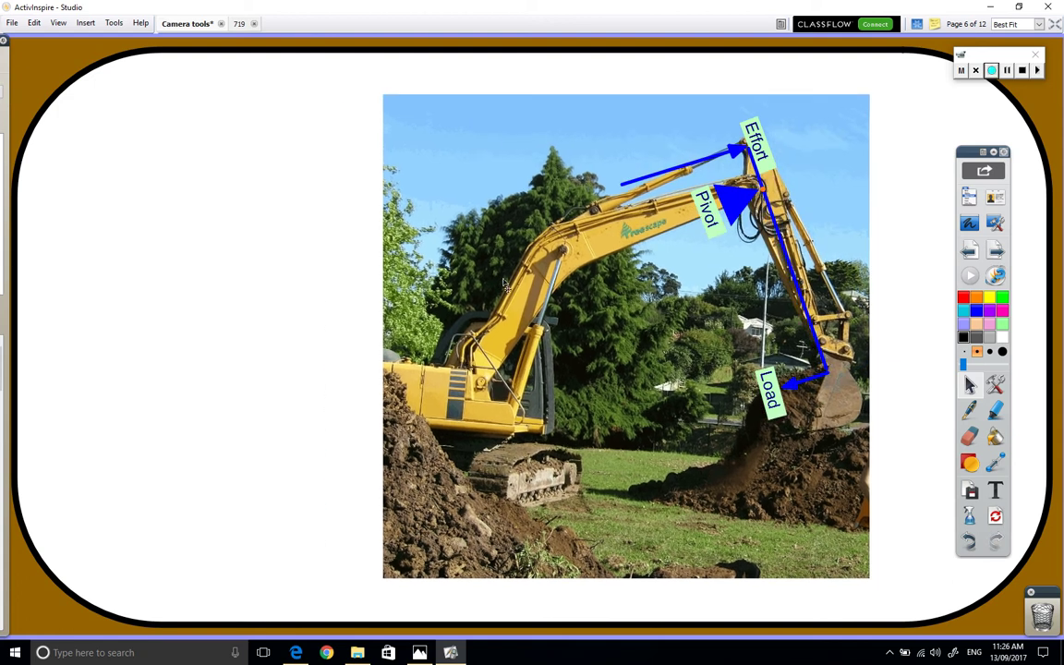
# Step: Move the excavator photo left, rotate the arrow diagram horizontal, and go to page 7
pyautogui.moveTo(524, 284); pyautogui.dragTo(213, 283)
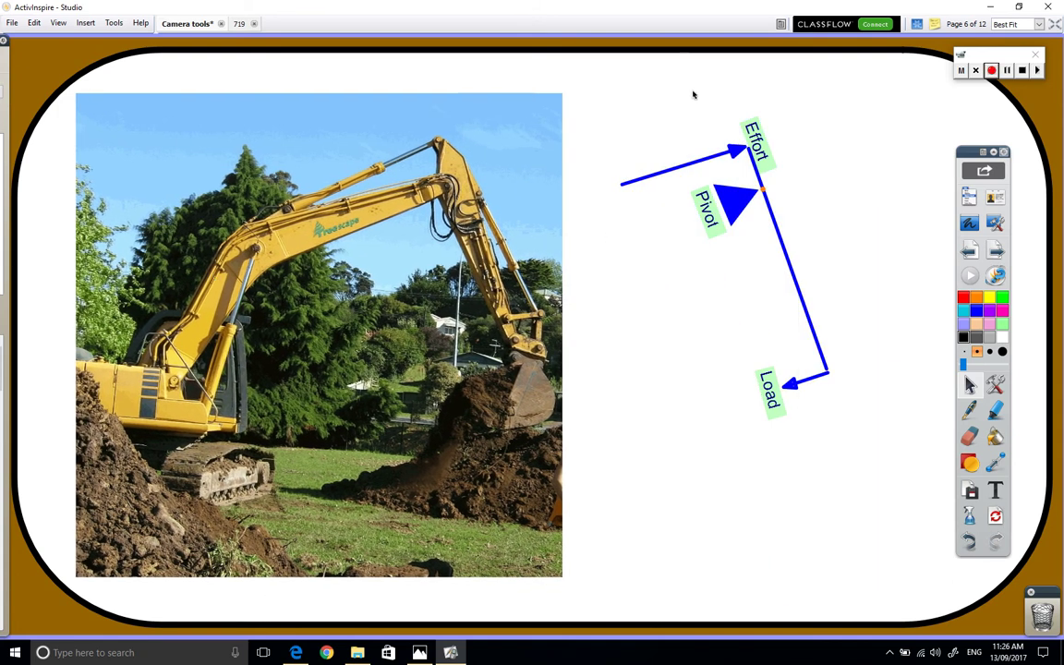
pyautogui.moveTo(691, 87); pyautogui.dragTo(865, 397)
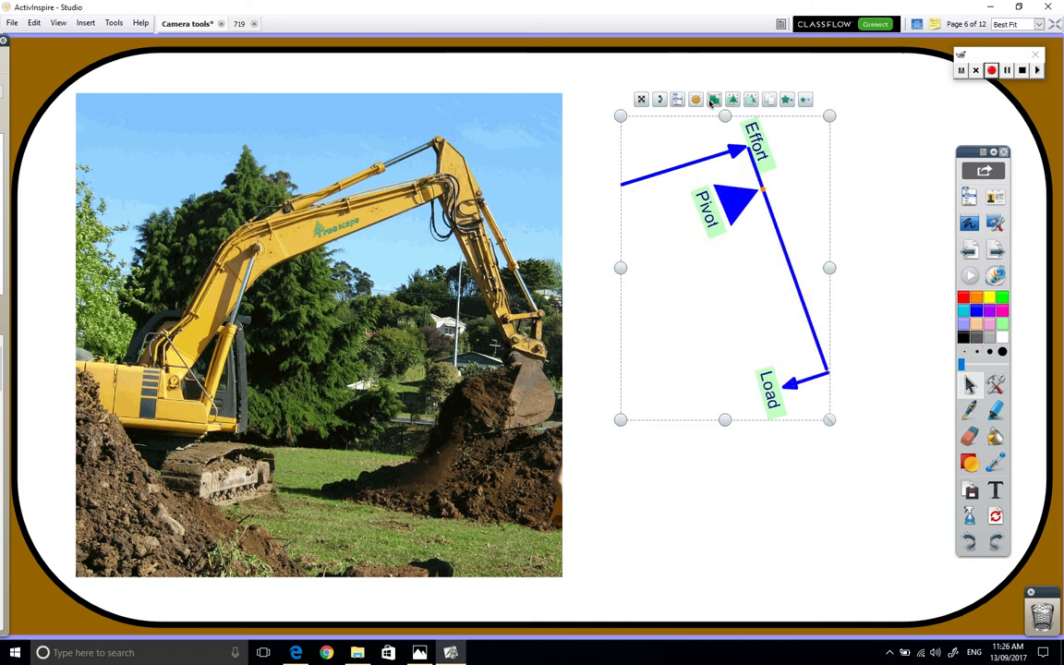
pyautogui.moveTo(660, 99)
pyautogui.mouseDown()
pyautogui.moveTo(680, 263)
pyautogui.moveTo(700, 271)
pyautogui.mouseUp()
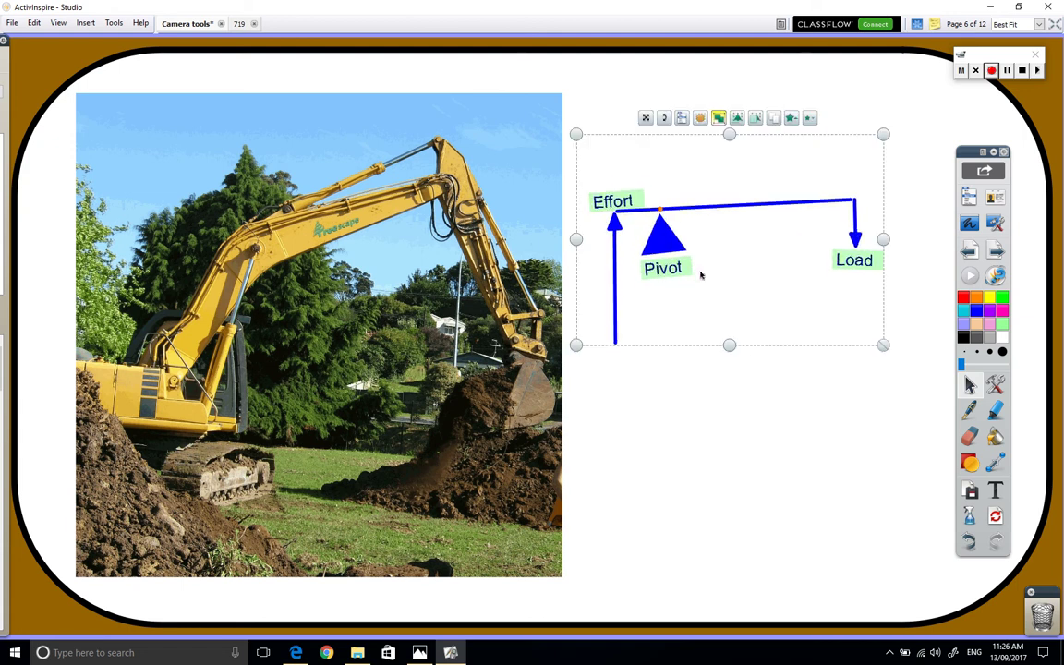
pyautogui.click(711, 390)
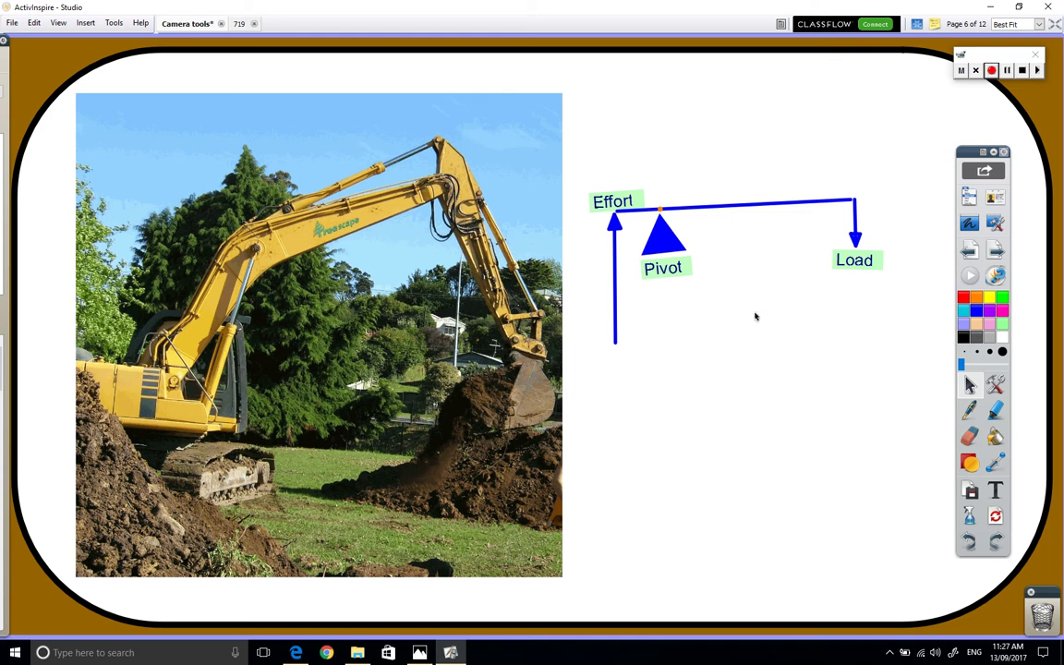
pyautogui.click(998, 249)
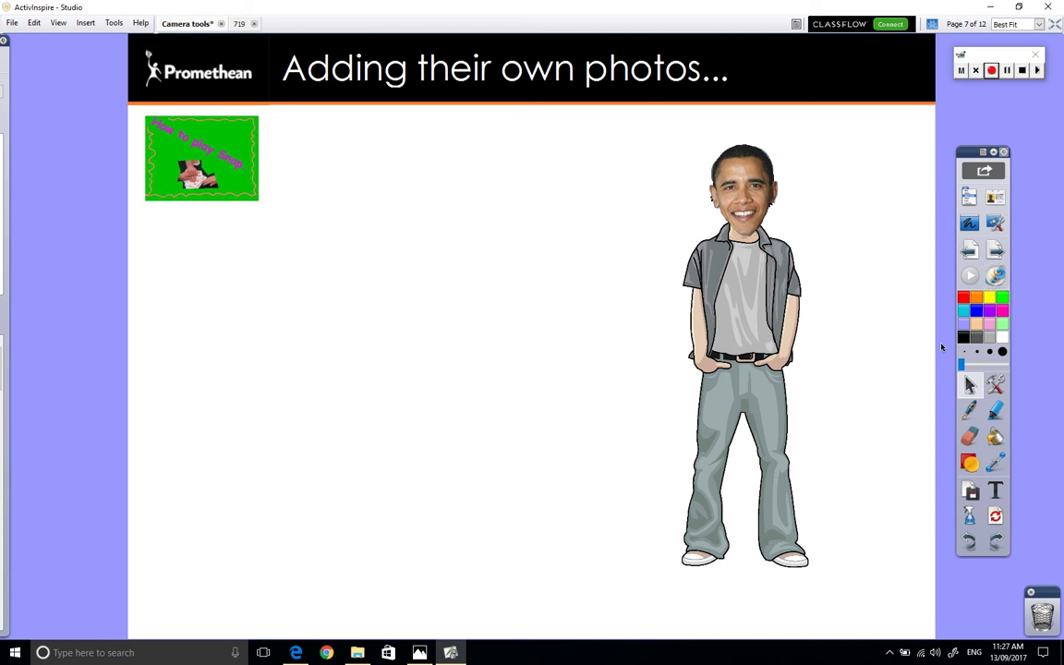
# Step: Nudge the cartoon figure right, advance to page 8, and switch to desktop mode
pyautogui.moveTo(731, 296)
pyautogui.mouseDown()
pyautogui.moveTo(780, 314)
pyautogui.moveTo(762, 300)
pyautogui.mouseUp()
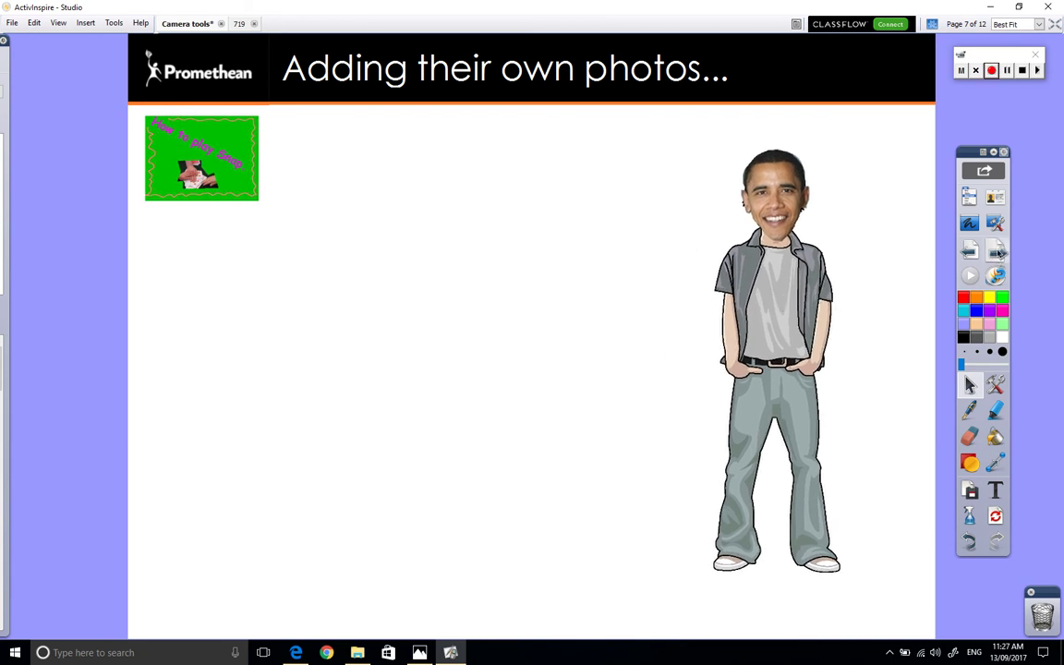
pyautogui.click(998, 255)
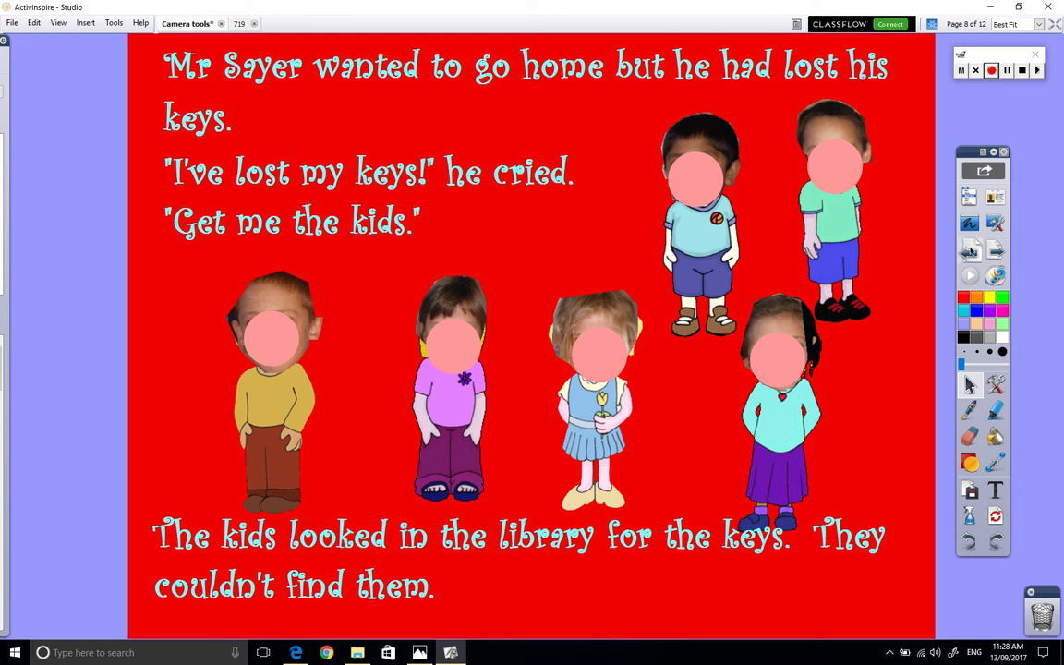
pyautogui.click(987, 224)
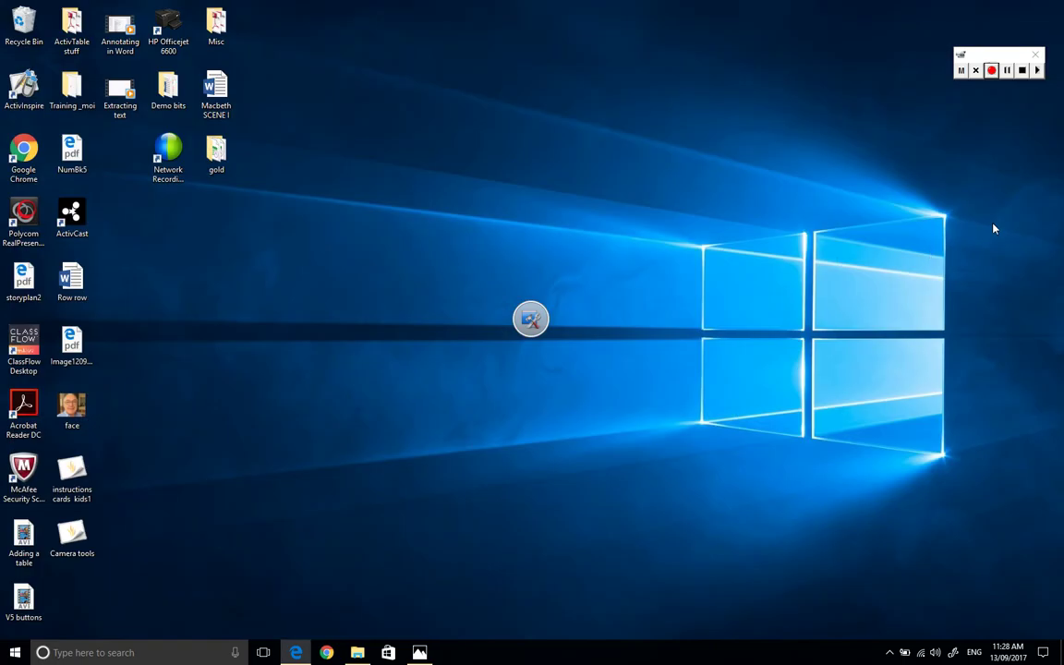
# Step: Return from desktop mode to the flipchart and go back to page 7
pyautogui.click(532, 314)
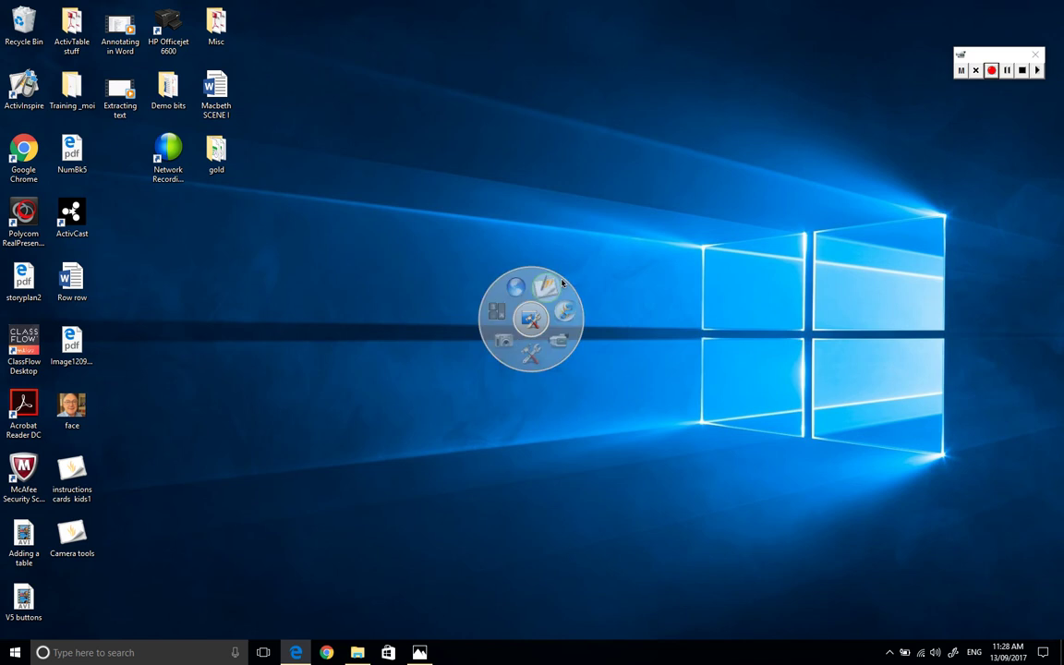
pyautogui.click(533, 310)
pyautogui.click(543, 282)
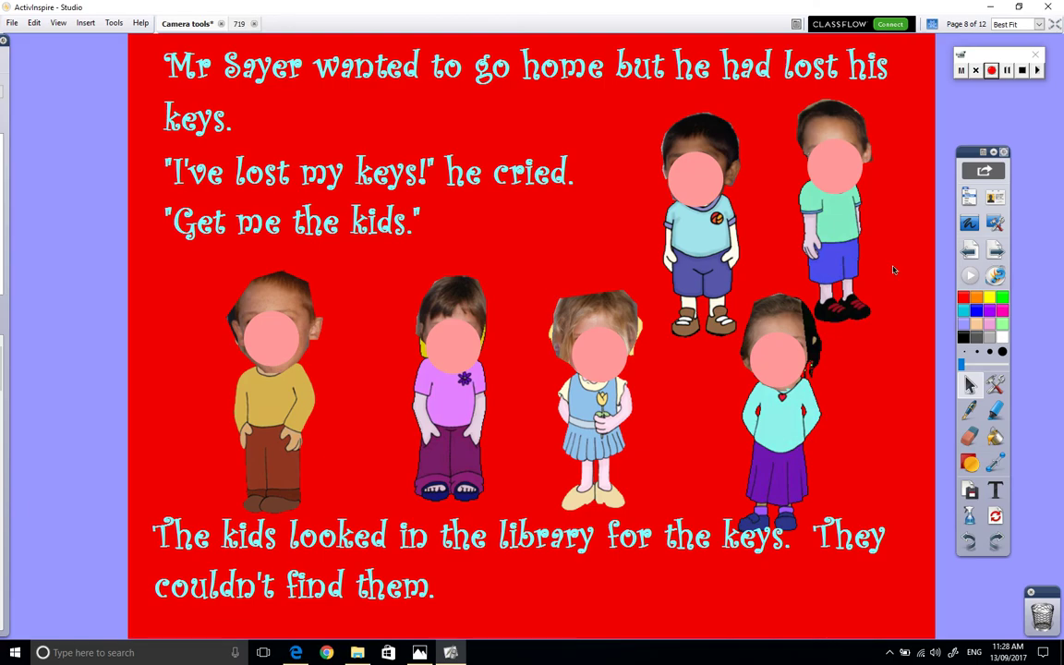
pyautogui.click(969, 250)
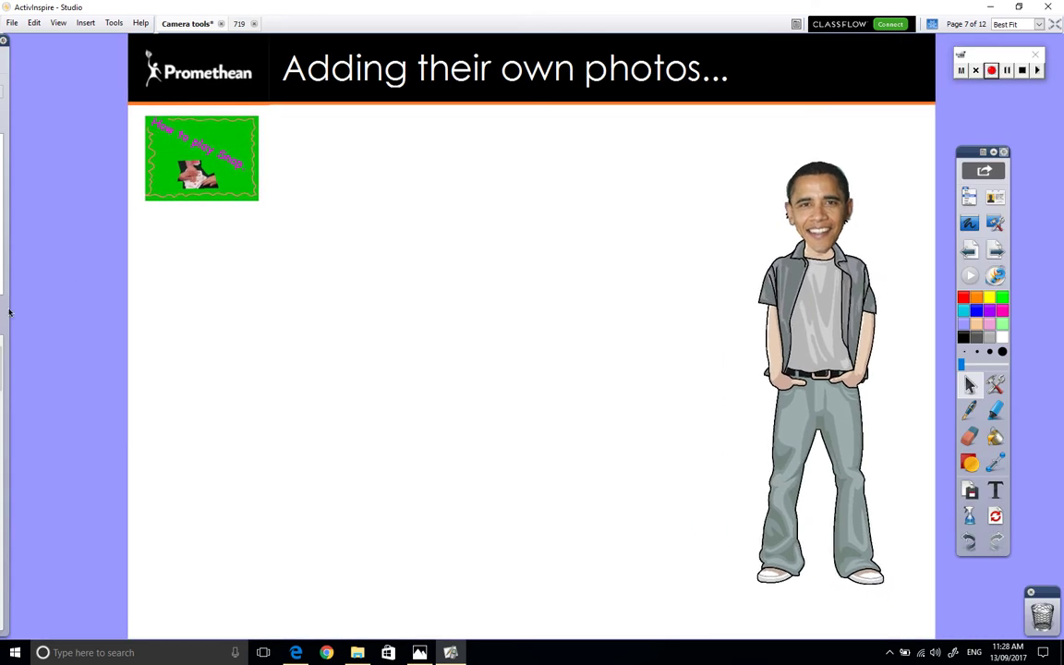
# Step: Search the shared resources for 'people' clip-art in the Resource Browser
pyautogui.click(3, 282)
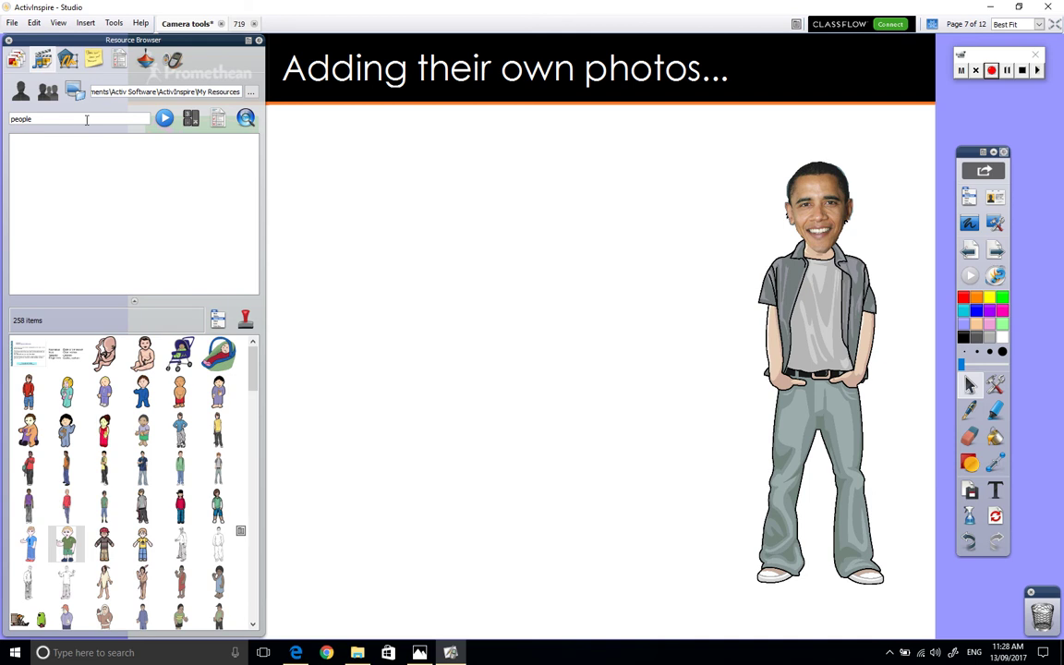
pyautogui.click(48, 91)
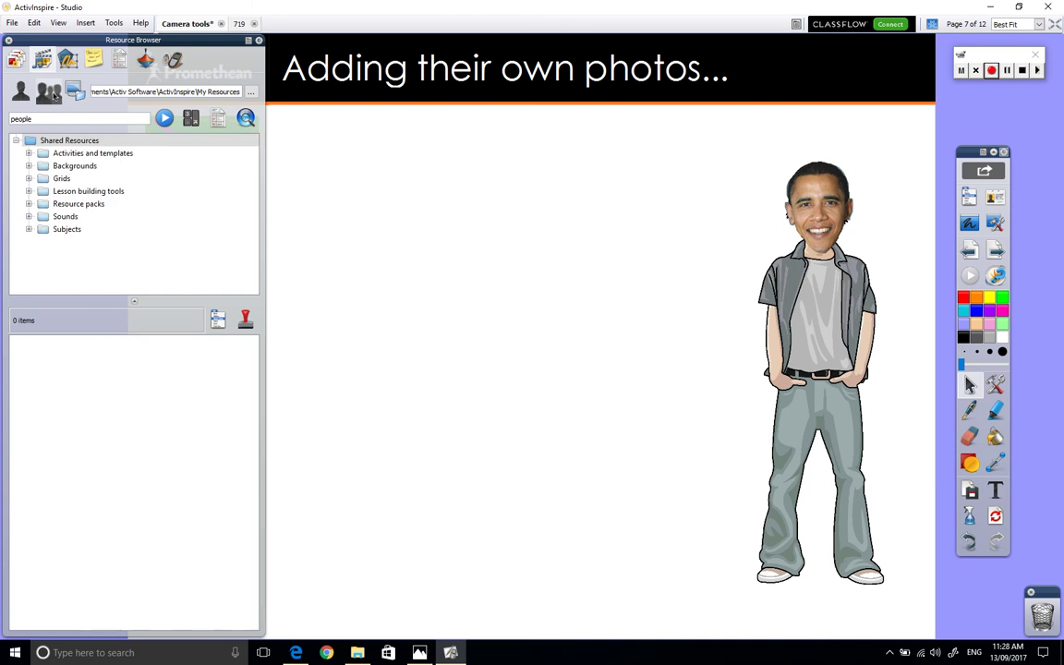
pyautogui.moveTo(35, 118); pyautogui.dragTo(9, 118)
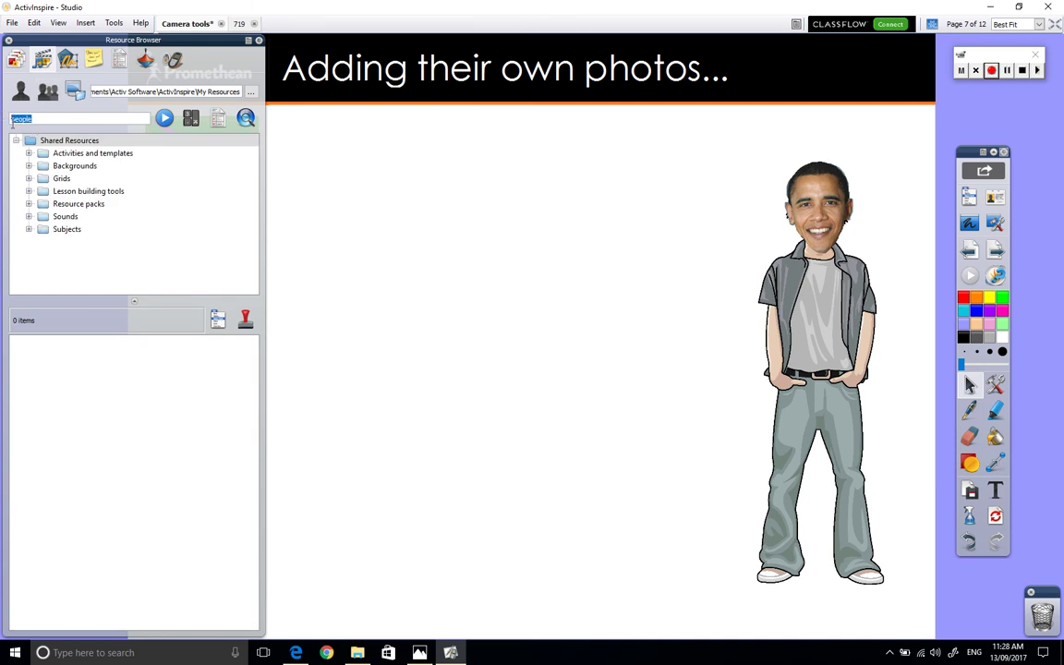
pyautogui.press('BackSpace')
pyautogui.click(29, 229)
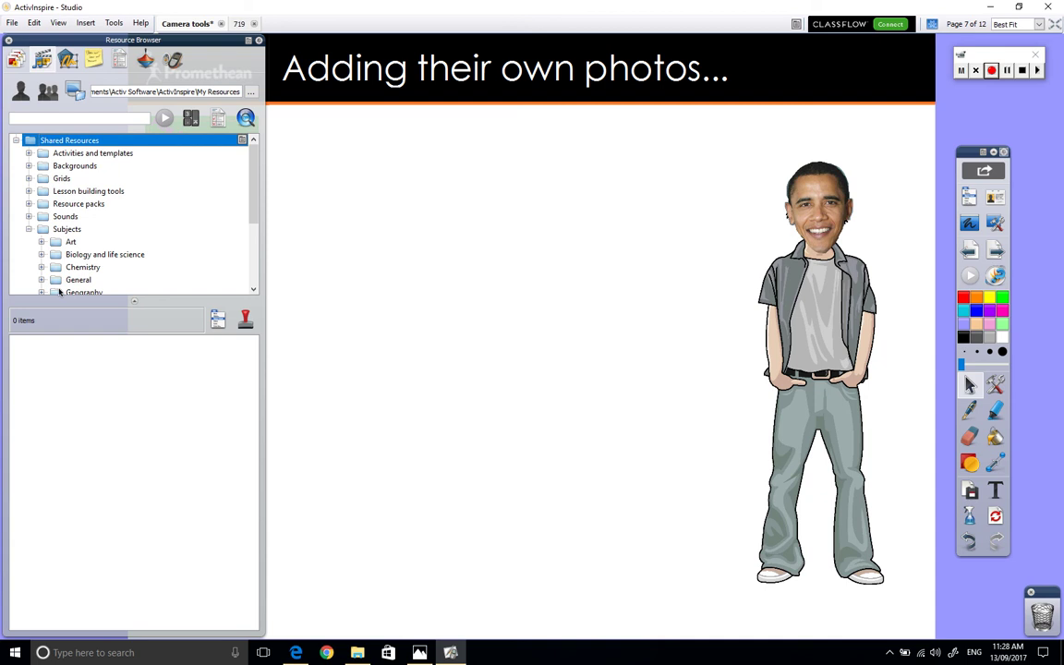
pyautogui.click(29, 229)
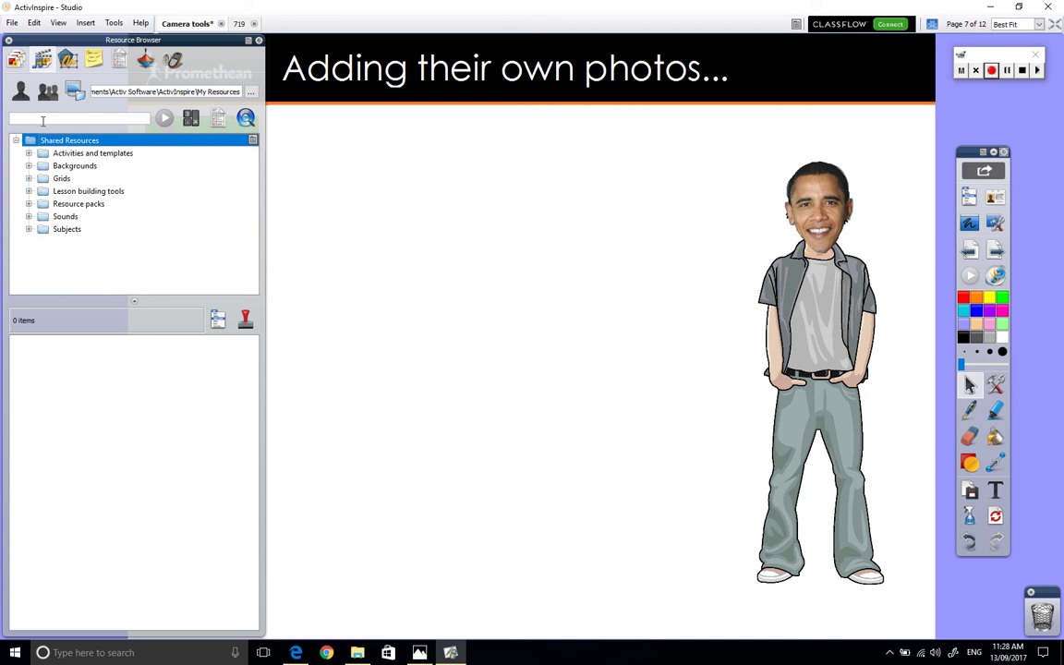
pyautogui.click(42, 119)
pyautogui.write('people')
pyautogui.press('Return')
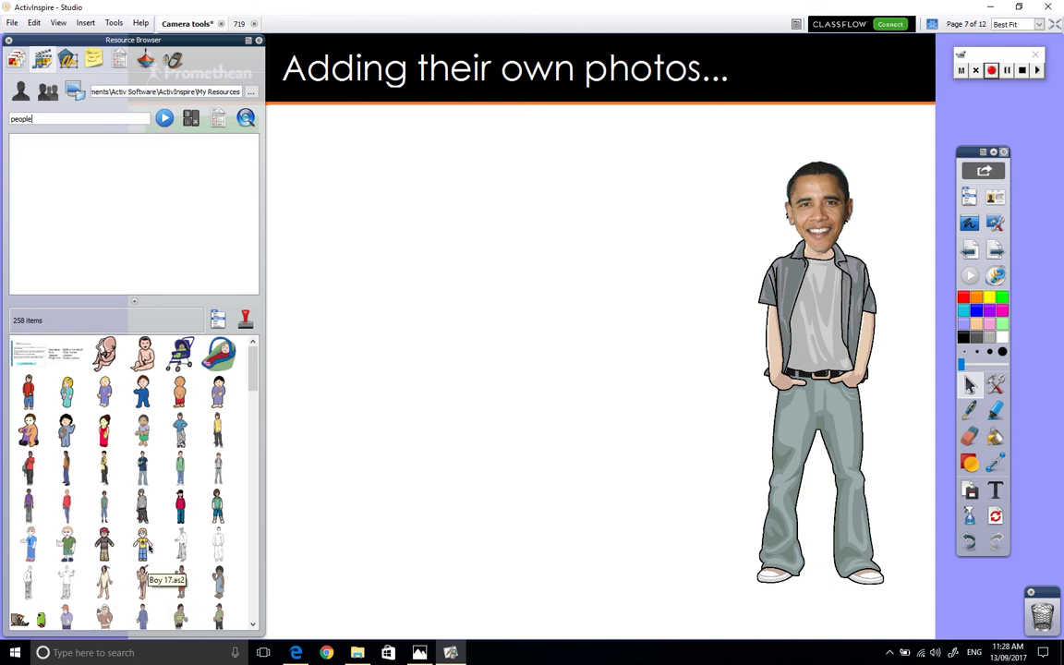
# Step: Add the boy-with-football clip-art to page 7 and switch to desktop mode
pyautogui.moveTo(180, 428); pyautogui.dragTo(380, 423)
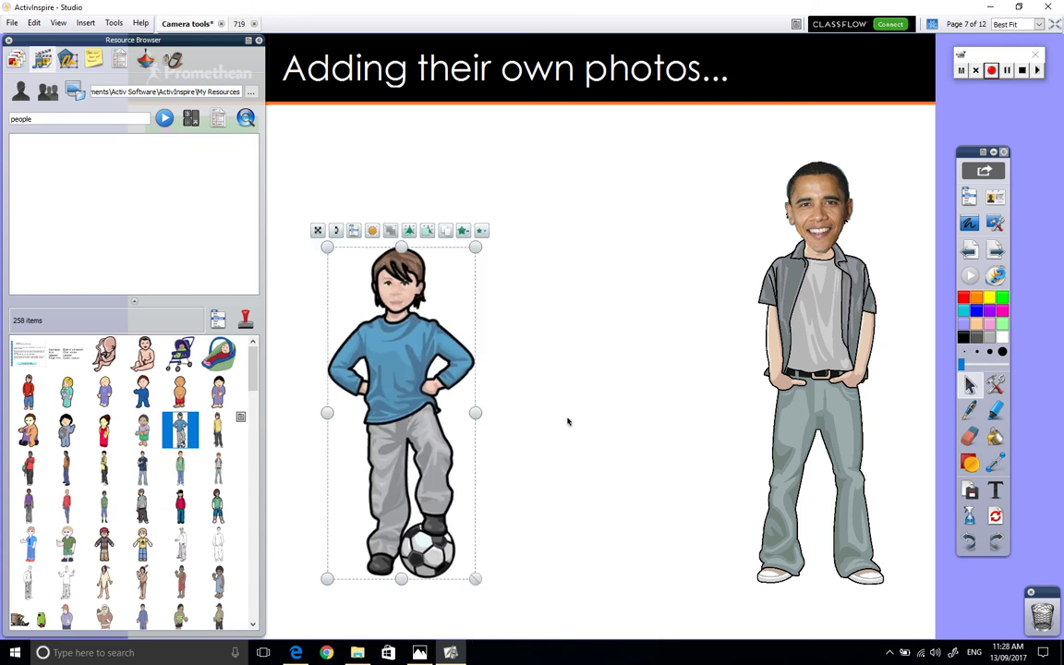
pyautogui.click(517, 379)
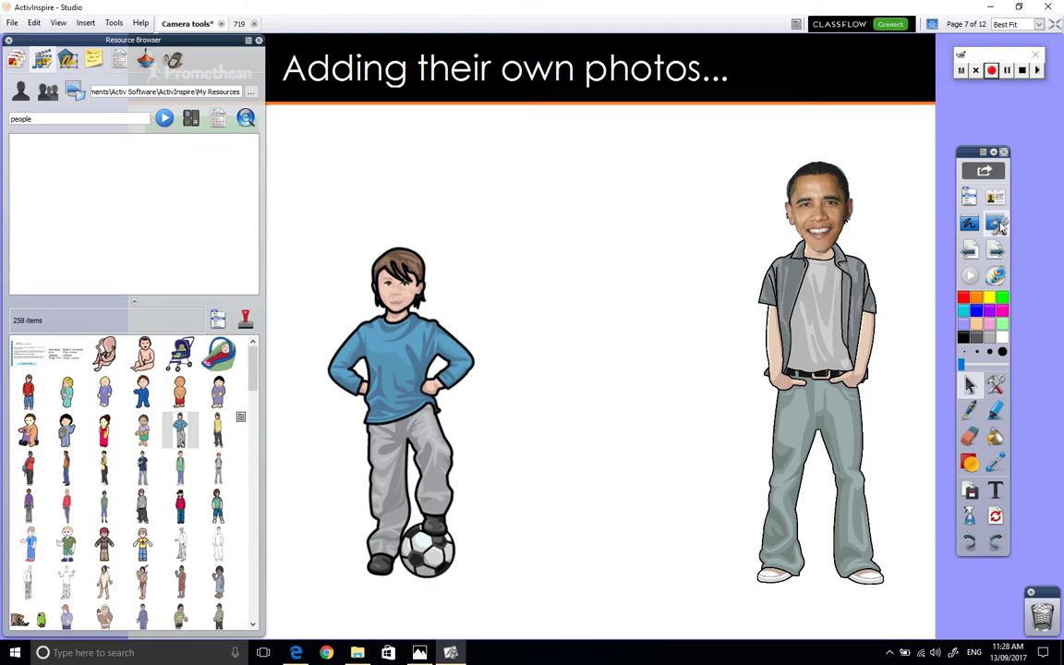
pyautogui.click(995, 224)
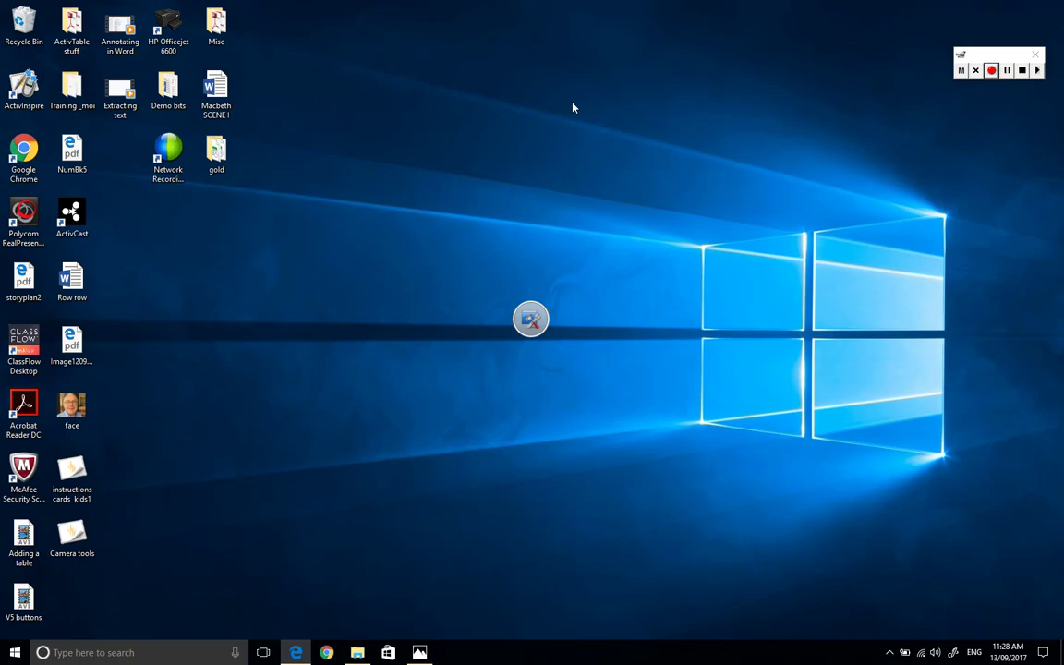
# Step: Open the face photo from the desktop and choose the freehand Camera Snapshot tool
pyautogui.click(75, 398)
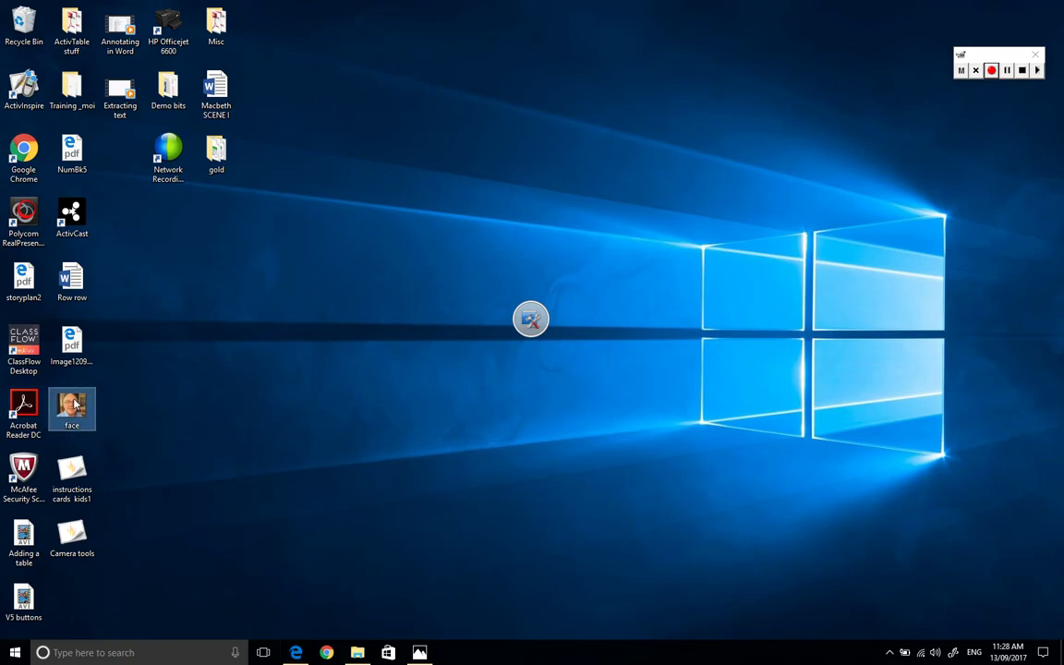
pyautogui.doubleClick(75, 404)
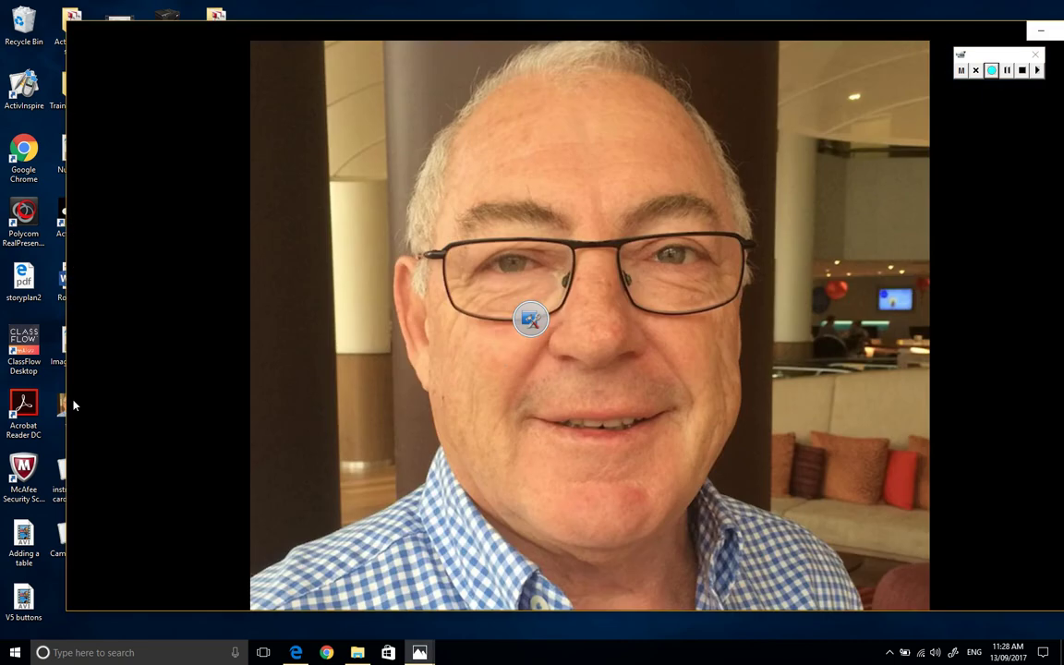
pyautogui.click(531, 319)
pyautogui.moveTo(532, 322)
pyautogui.mouseDown()
pyautogui.moveTo(1028, 211)
pyautogui.moveTo(925, 212)
pyautogui.mouseUp()
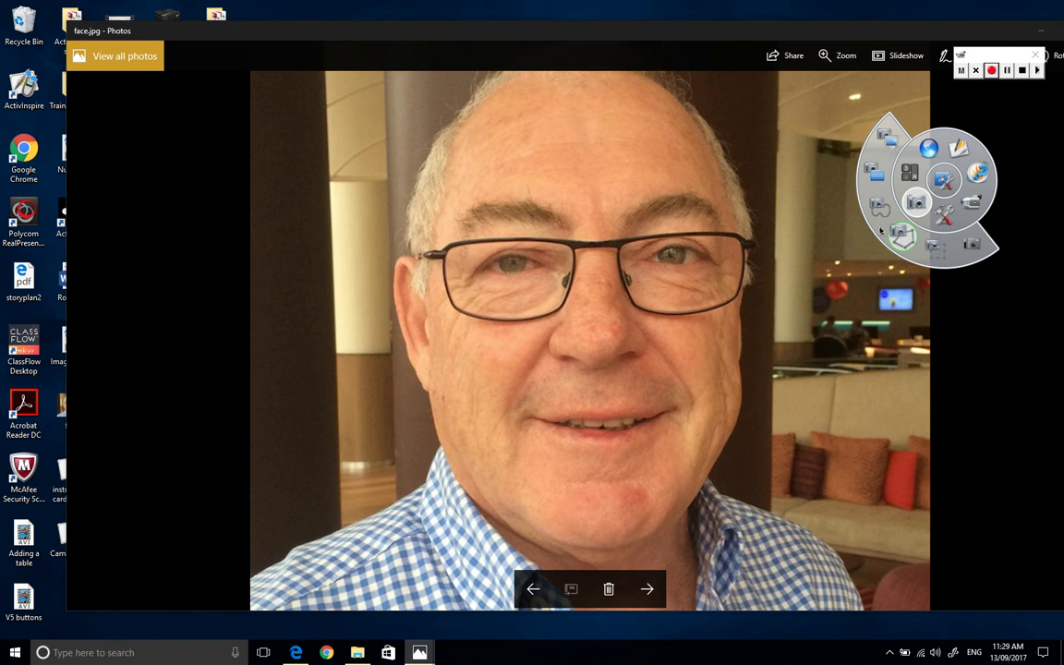
pyautogui.click(905, 238)
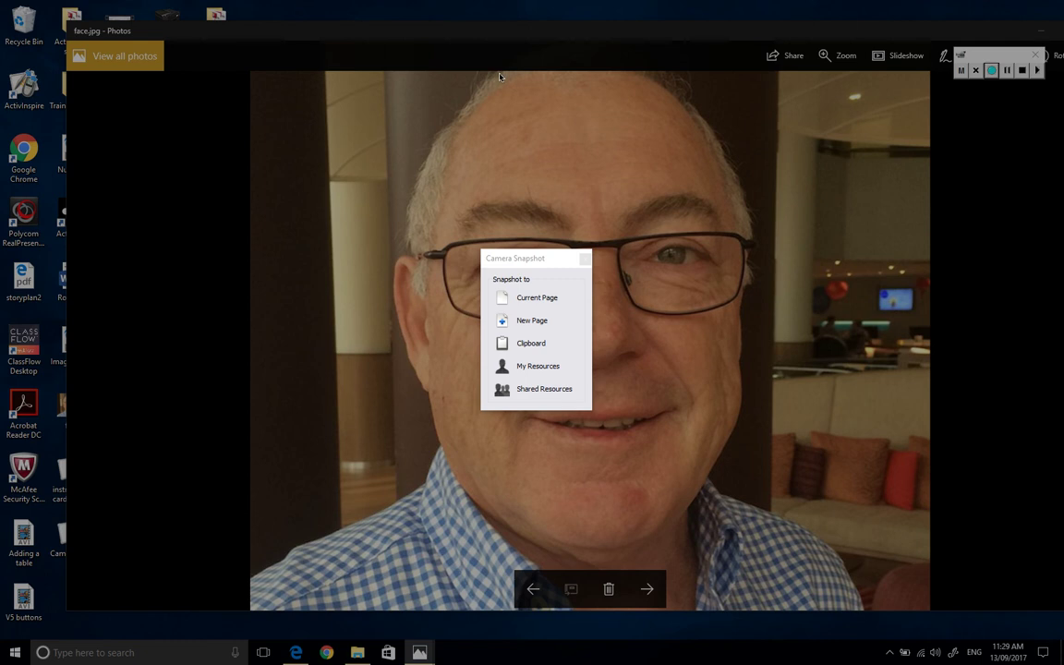
# Step: Trace around the man's face, snap it to the current page, and start another freehand snapshot
pyautogui.moveTo(499, 76)
pyautogui.mouseDown()
pyautogui.moveTo(398, 196)
pyautogui.moveTo(393, 270)
pyautogui.mouseUp()
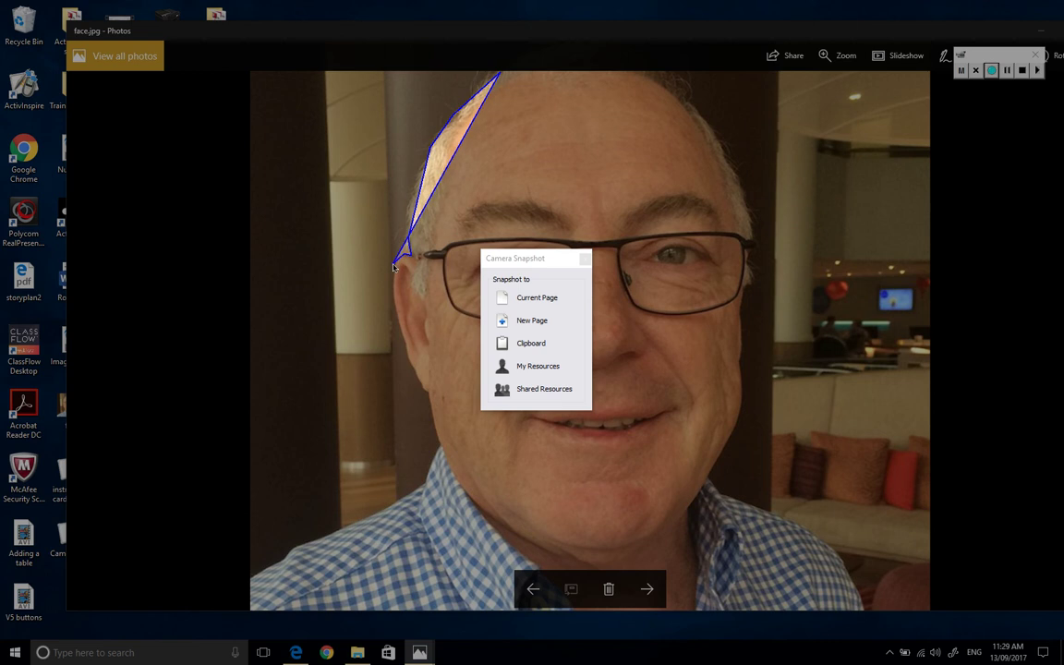
pyautogui.moveTo(393, 270); pyautogui.dragTo(400, 338)
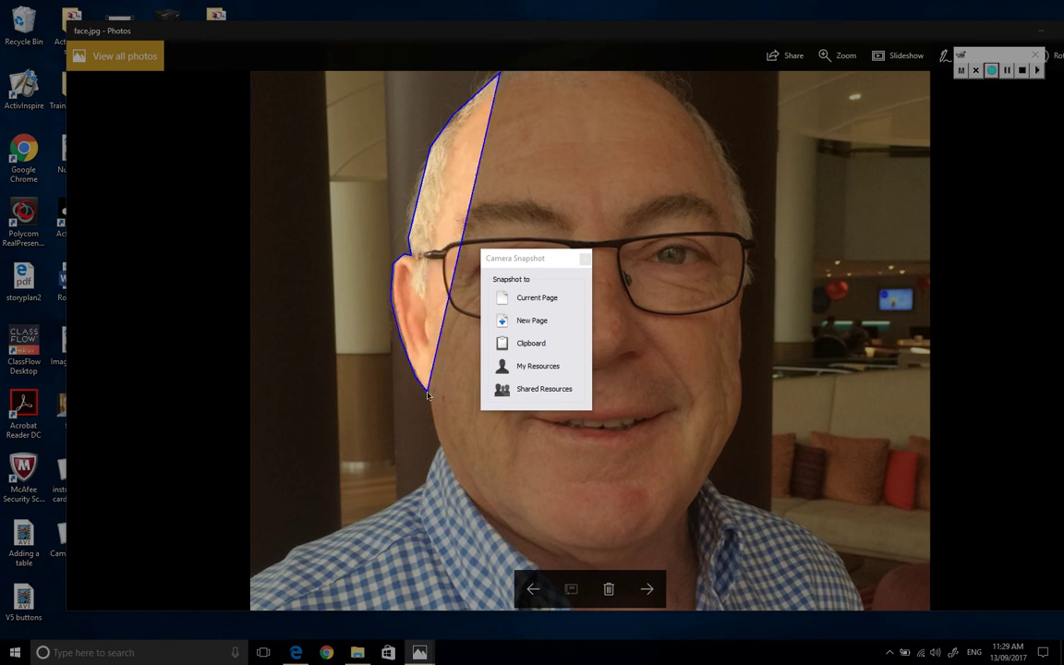
pyautogui.moveTo(400, 338); pyautogui.dragTo(468, 490)
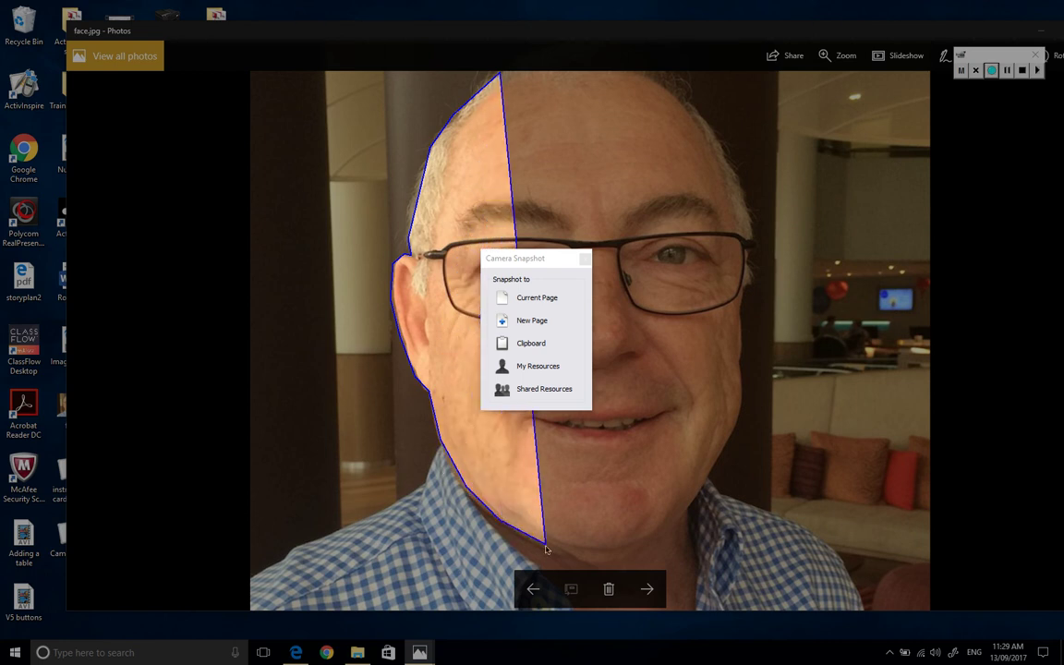
pyautogui.moveTo(468, 490)
pyautogui.mouseDown()
pyautogui.moveTo(582, 553)
pyautogui.moveTo(658, 543)
pyautogui.moveTo(739, 422)
pyautogui.mouseUp()
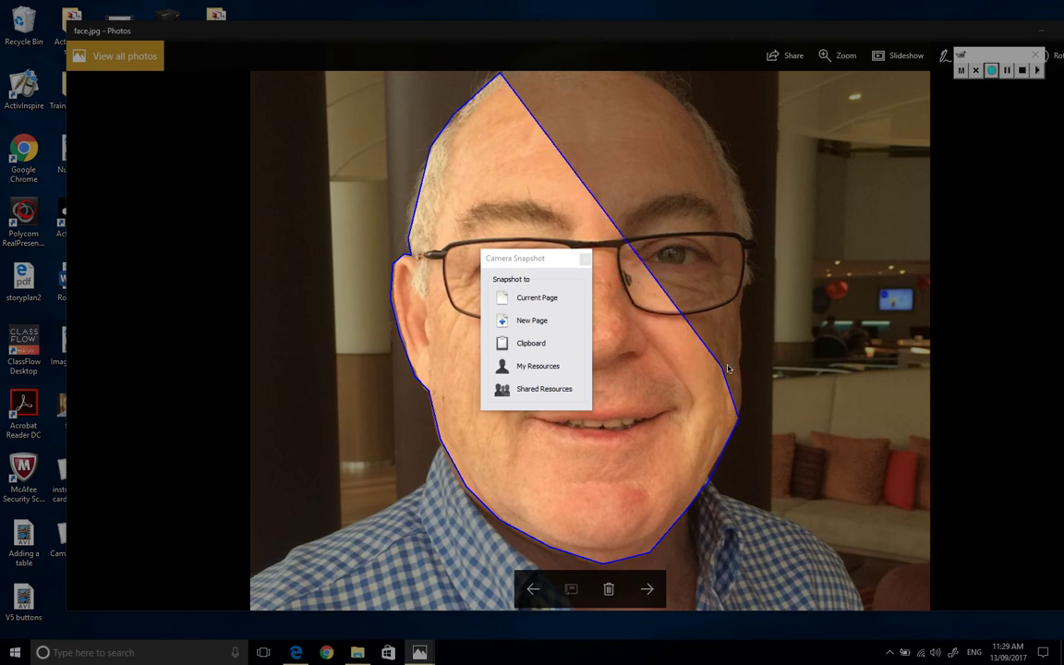
pyautogui.moveTo(739, 422)
pyautogui.mouseDown()
pyautogui.moveTo(754, 245)
pyautogui.moveTo(696, 134)
pyautogui.moveTo(647, 72)
pyautogui.moveTo(504, 74)
pyautogui.mouseUp()
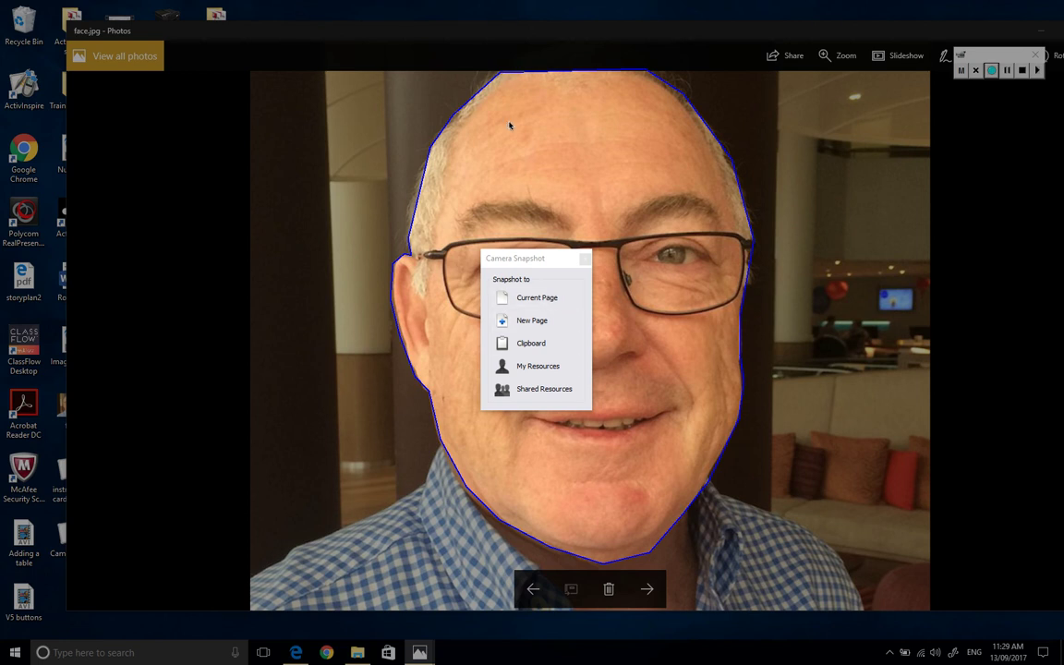
pyautogui.click(551, 303)
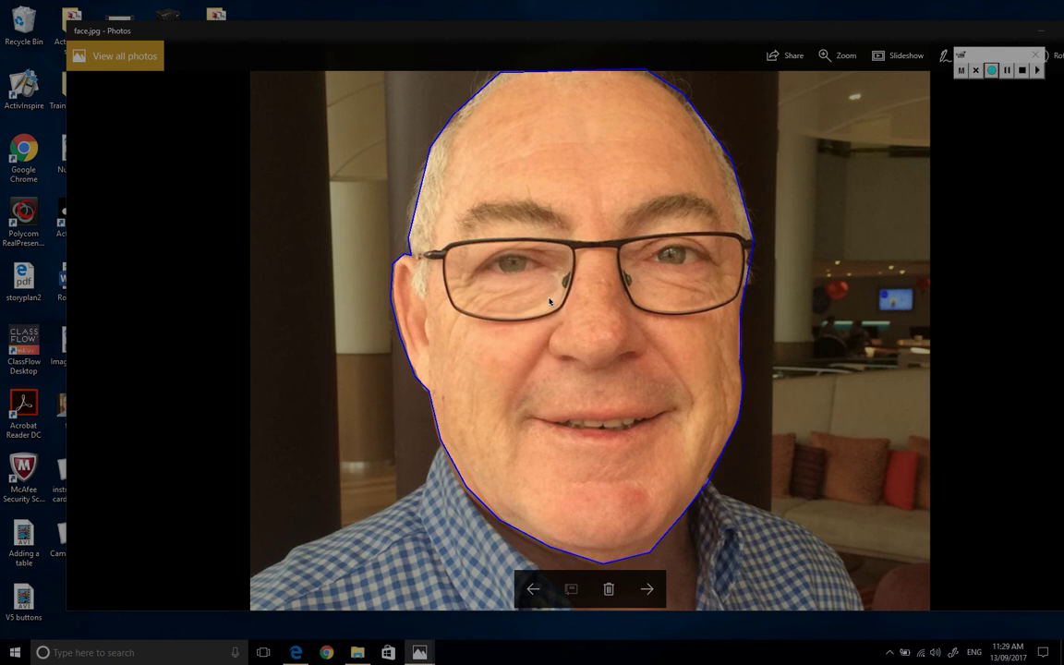
pyautogui.click(915, 203)
pyautogui.click(796, 198)
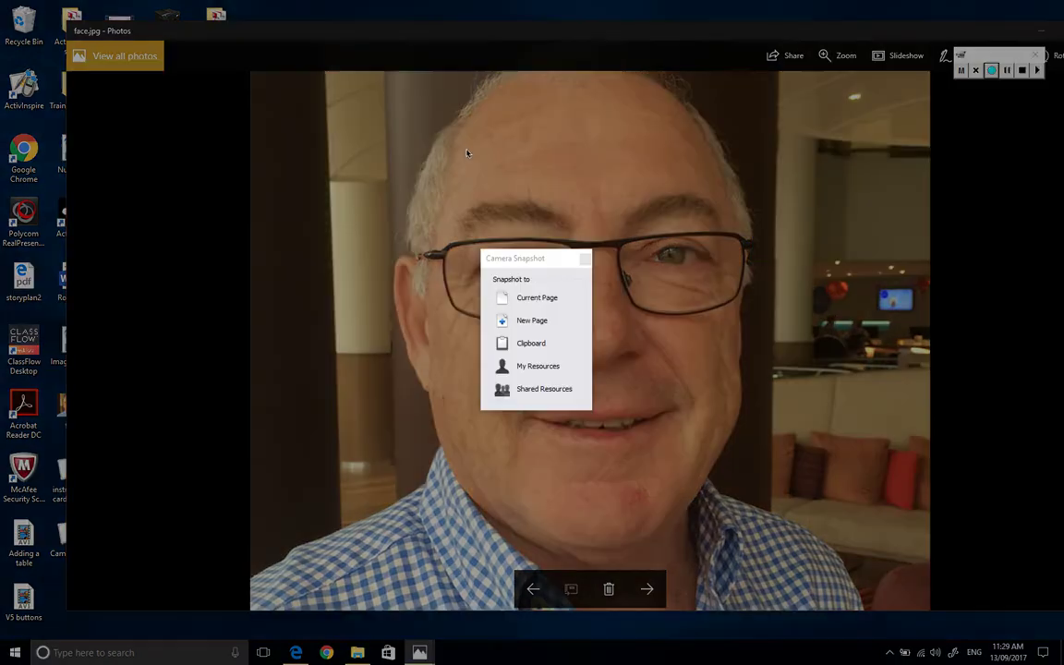
# Step: Draw a partial outline down from the top of the head, then cancel without capturing
pyautogui.moveTo(495, 72)
pyautogui.mouseDown()
pyautogui.moveTo(400, 256)
pyautogui.moveTo(444, 453)
pyautogui.moveTo(548, 558)
pyautogui.mouseUp()
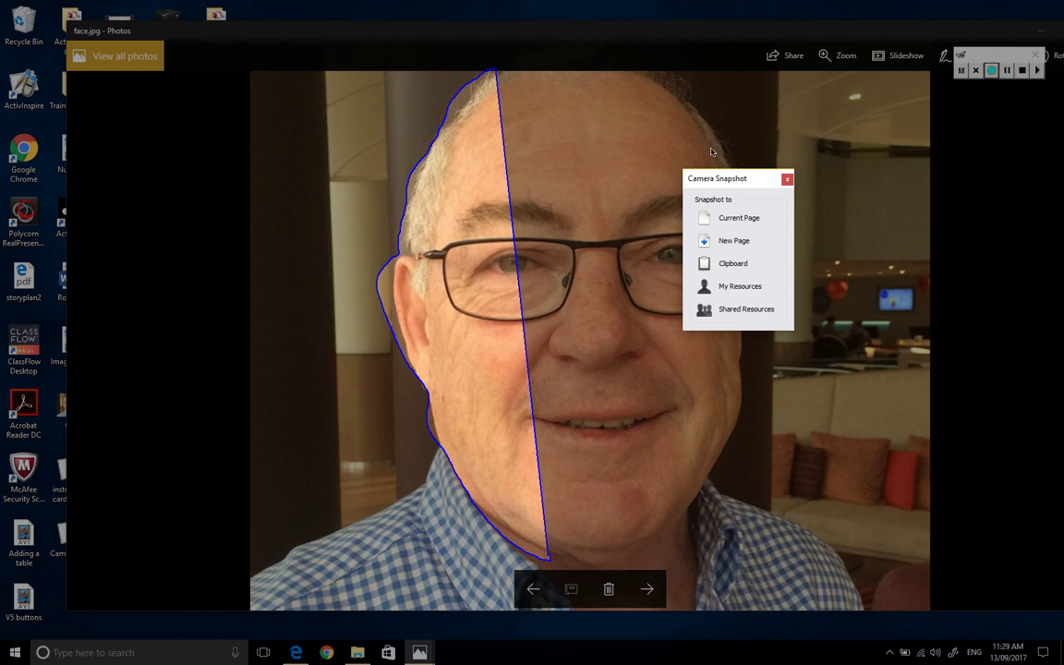
pyautogui.click(786, 180)
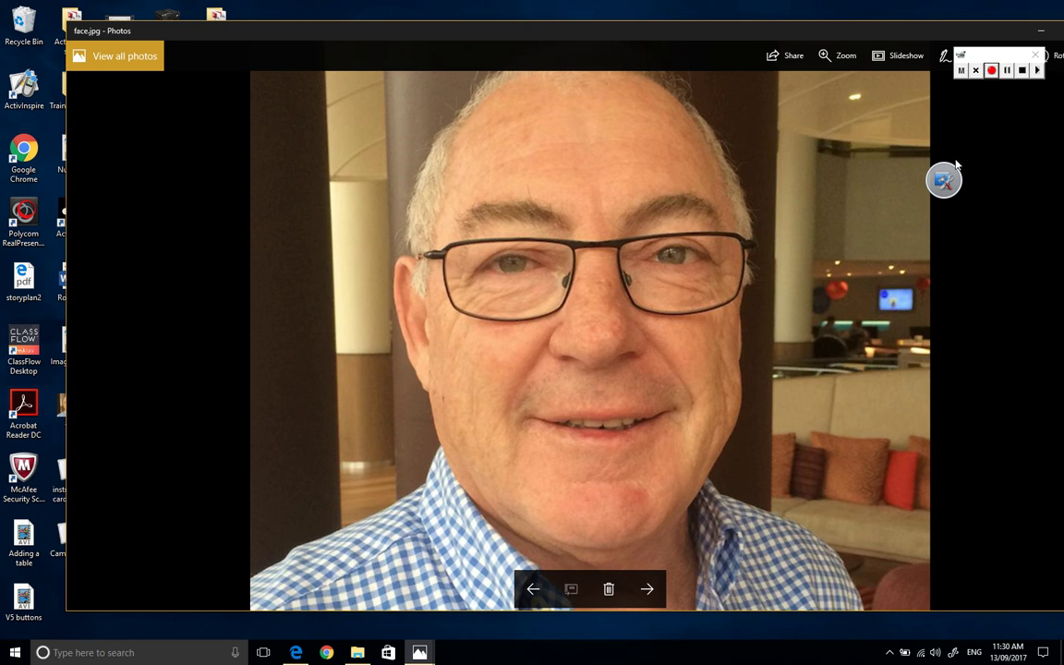
# Step: Back in the flipchart, shrink the teacher's face snapshot and place it on the football boy's head
pyautogui.click(943, 180)
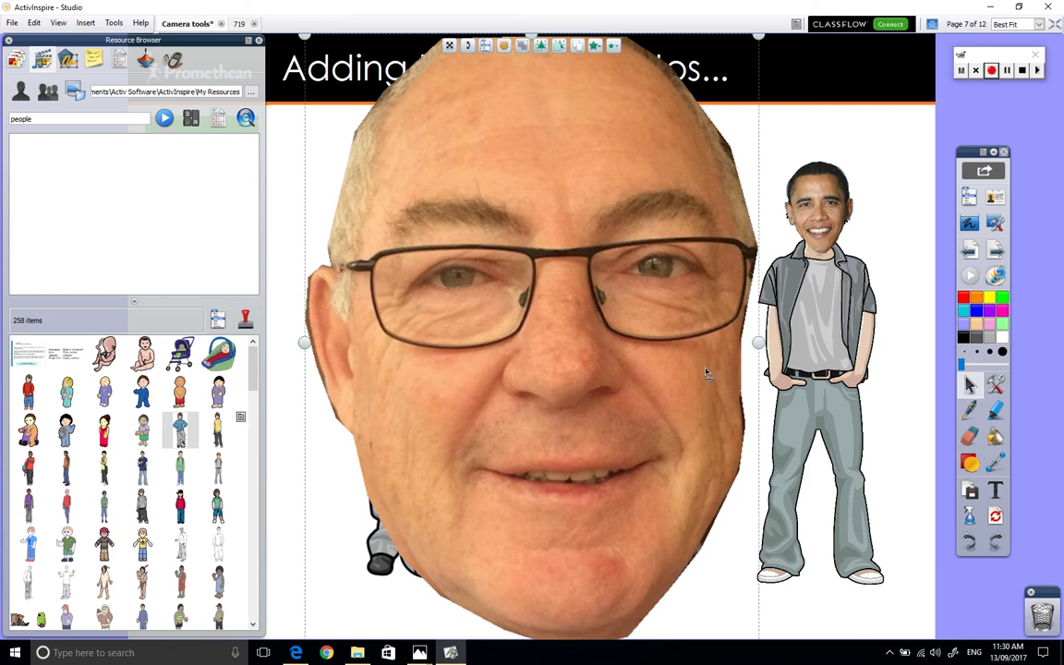
pyautogui.moveTo(618, 403); pyautogui.dragTo(660, 419)
pyautogui.click(659, 419)
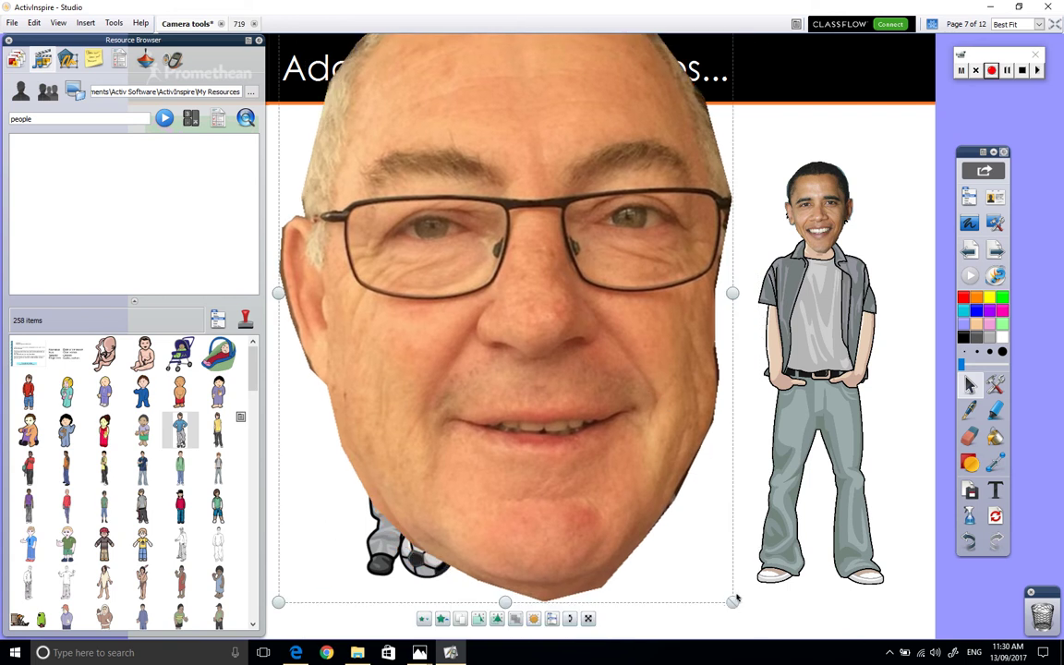
pyautogui.moveTo(730, 601); pyautogui.dragTo(399, 256)
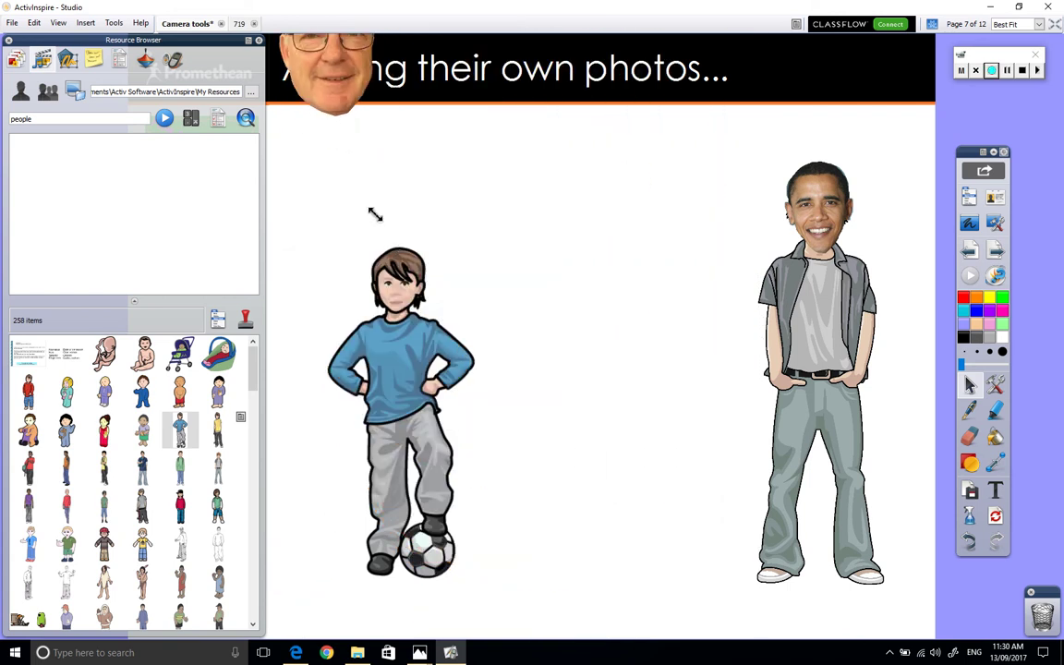
pyautogui.moveTo(355, 129)
pyautogui.mouseDown()
pyautogui.moveTo(413, 342)
pyautogui.moveTo(403, 294)
pyautogui.mouseUp()
pyautogui.click(459, 291)
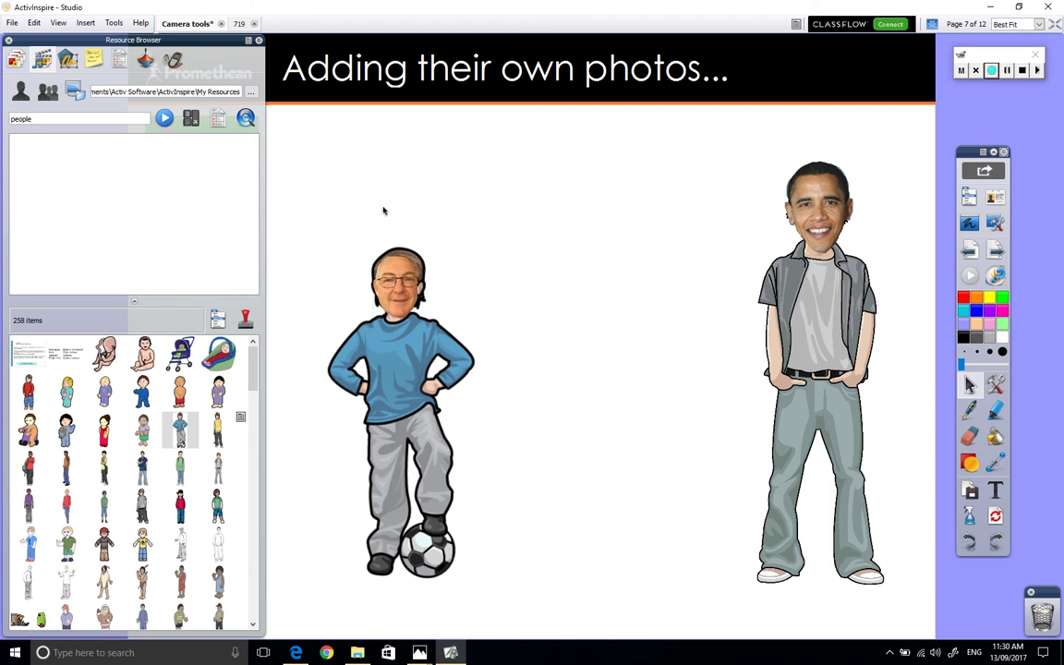
# Step: Line the boy up under the face, then move the two together up and right
pyautogui.moveTo(342, 223); pyautogui.dragTo(446, 336)
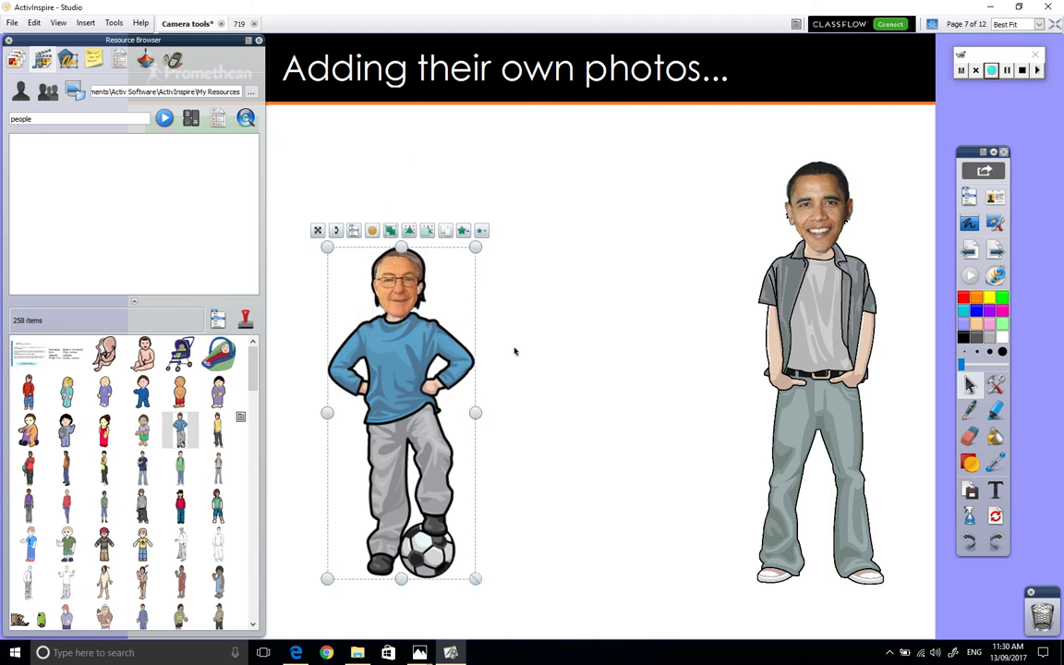
pyautogui.click(467, 395)
pyautogui.moveTo(410, 412)
pyautogui.mouseDown()
pyautogui.moveTo(545, 416)
pyautogui.moveTo(411, 412)
pyautogui.mouseUp()
pyautogui.moveTo(457, 241)
pyautogui.mouseDown()
pyautogui.moveTo(414, 325)
pyautogui.moveTo(362, 220)
pyautogui.mouseUp()
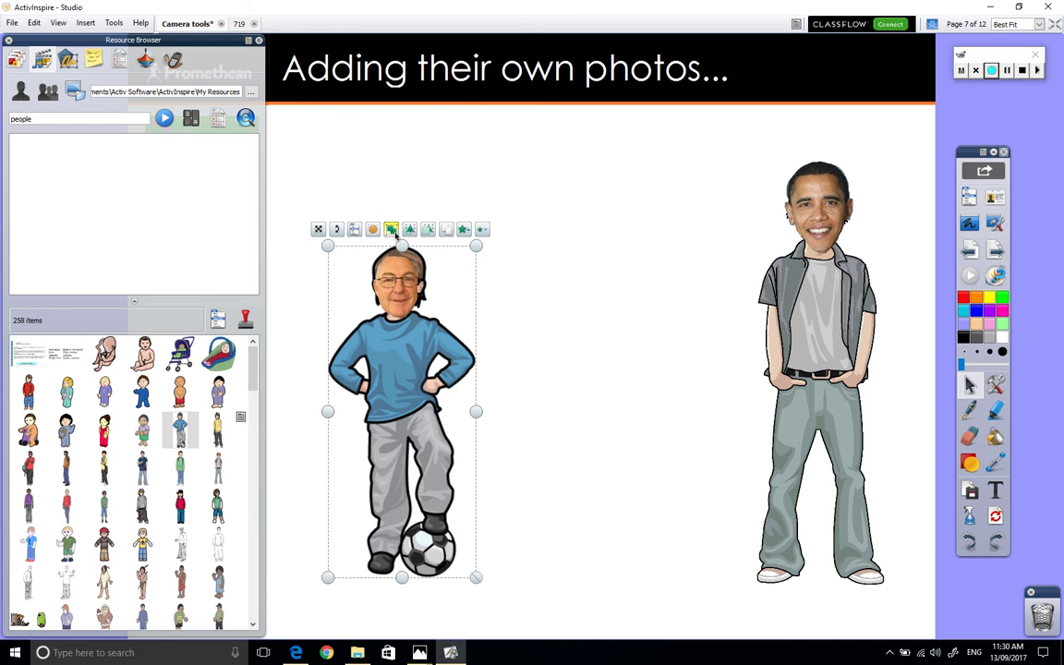
pyautogui.click(396, 233)
pyautogui.click(458, 175)
pyautogui.moveTo(387, 374); pyautogui.dragTo(472, 350)
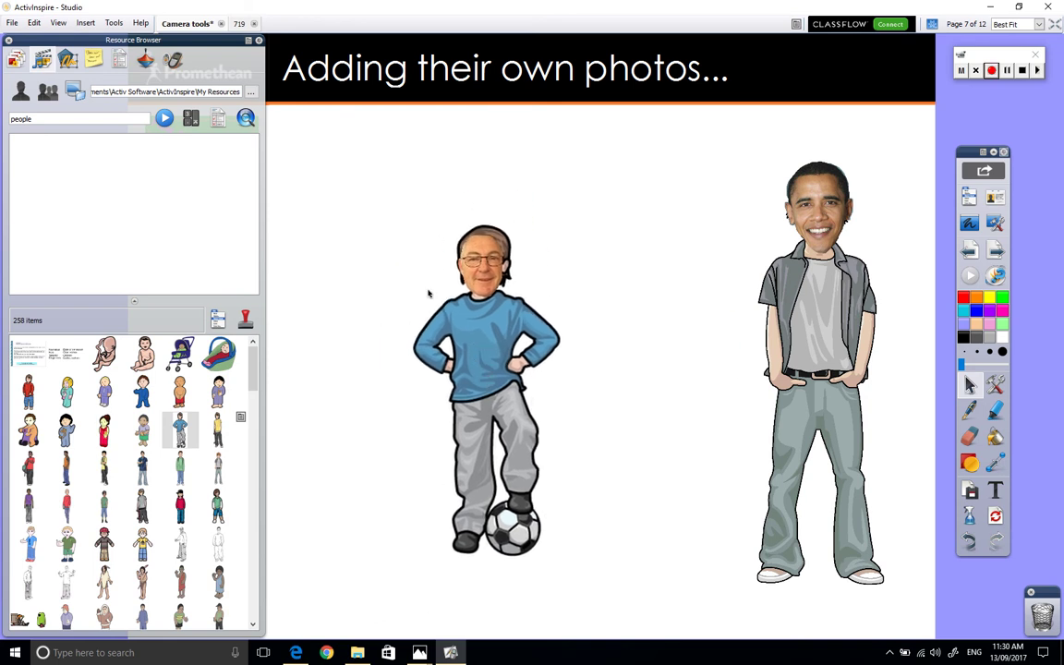
# Step: Hide the Resource Browser and open the linked How to play Snap flipchart, closing the duplicate tab
pyautogui.click(248, 40)
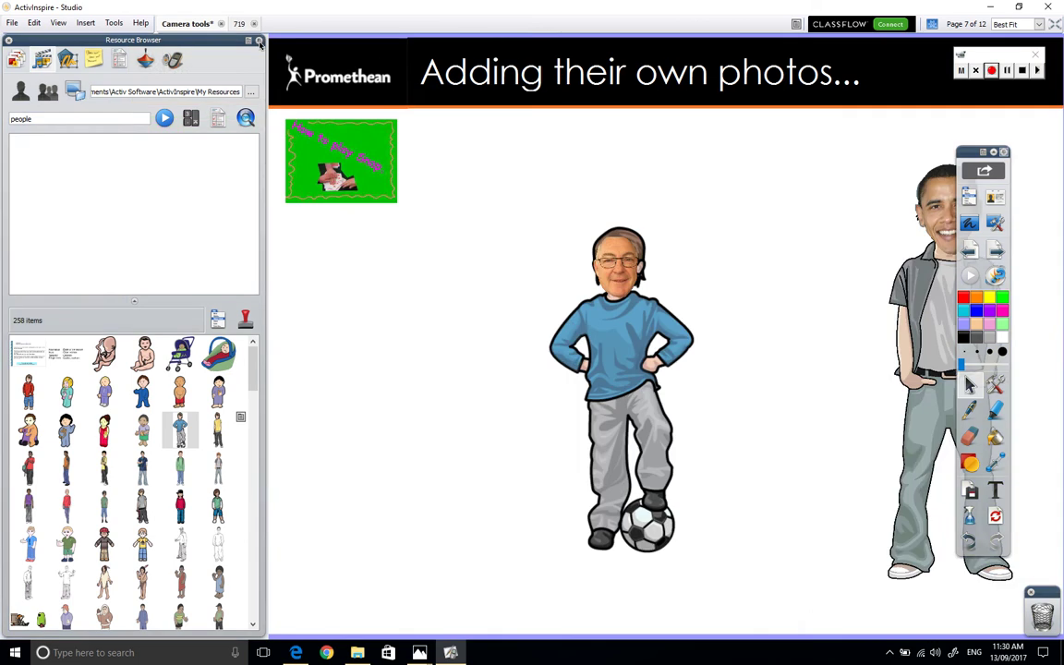
pyautogui.click(248, 189)
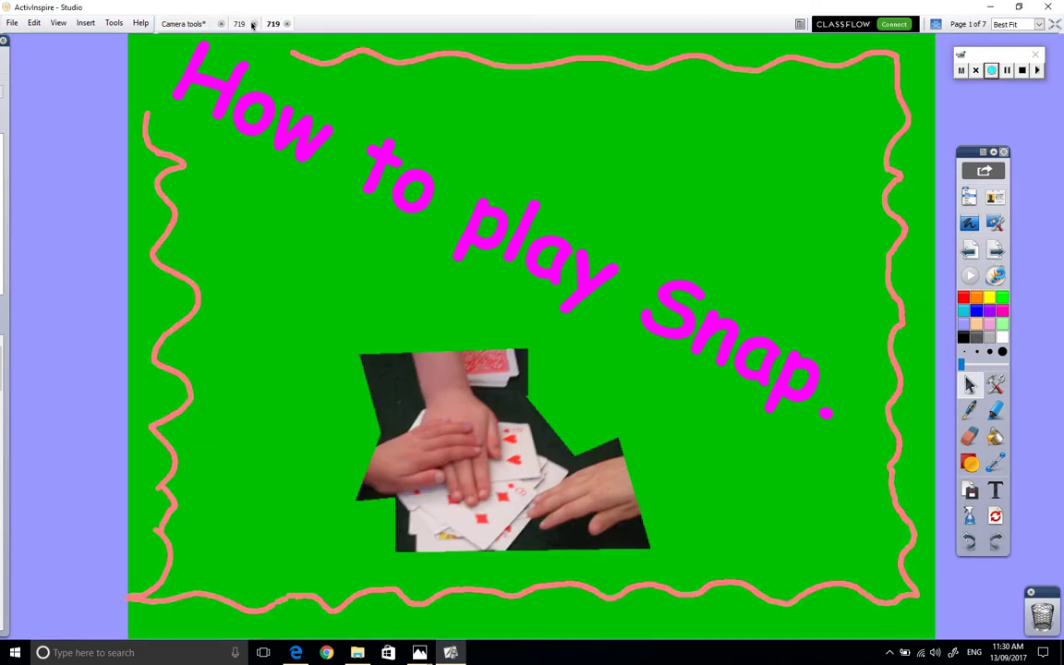
pyautogui.click(255, 24)
# Step: Page through the Snap instructions from shuffling and dealing to step 4
pyautogui.click(1000, 247)
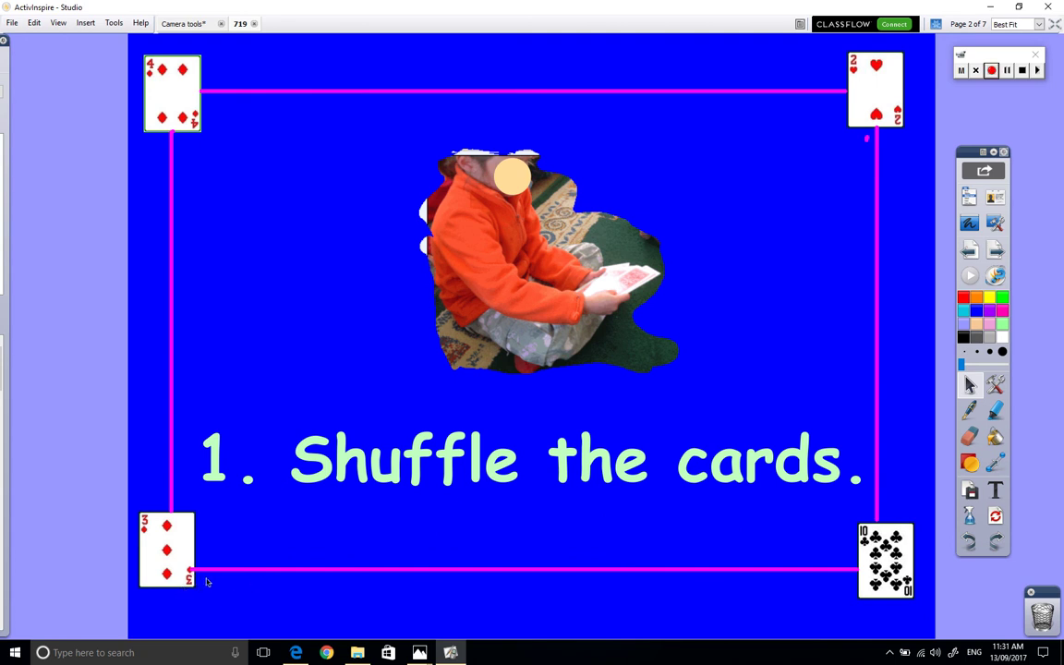
pyautogui.click(997, 254)
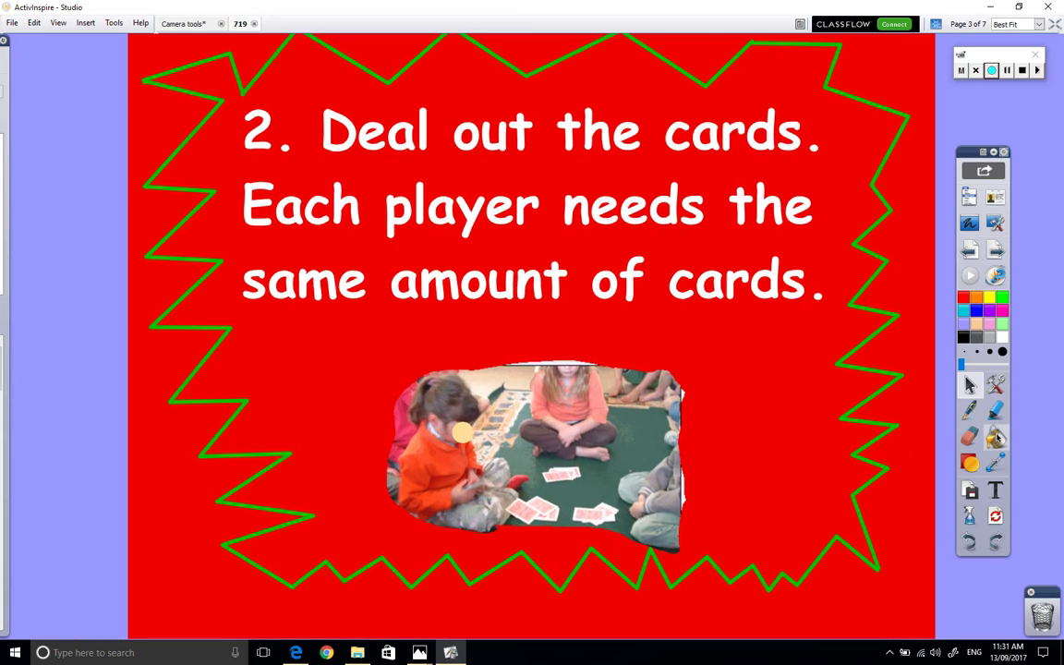
pyautogui.click(995, 247)
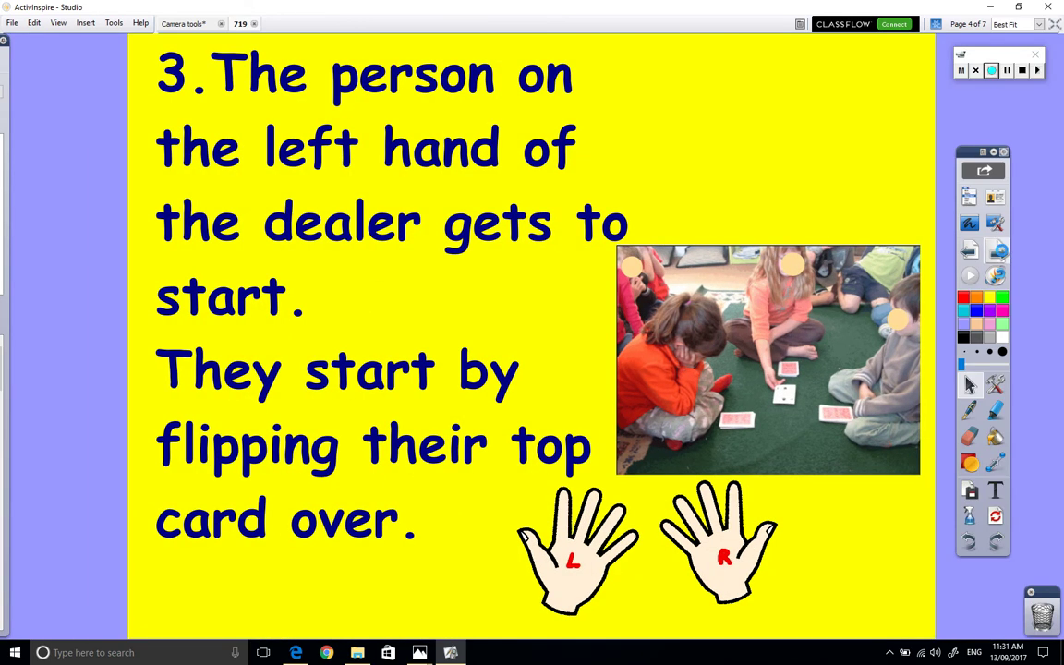
pyautogui.click(997, 249)
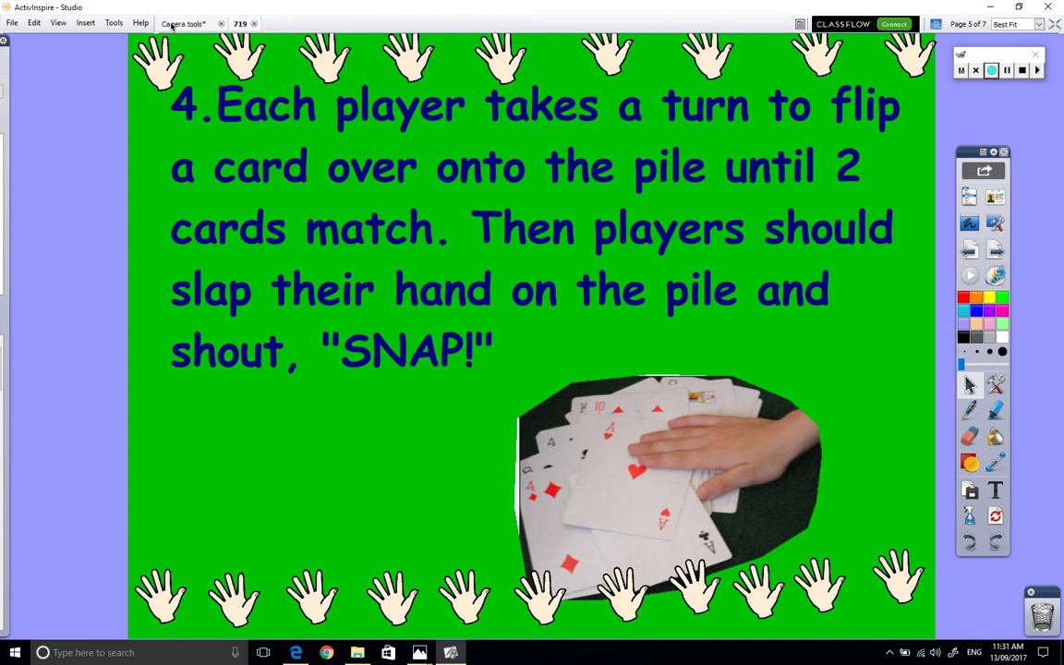
# Step: Switch back to the Camera tools flipchart and advance two pages to page 9, Shape hunt
pyautogui.click(180, 23)
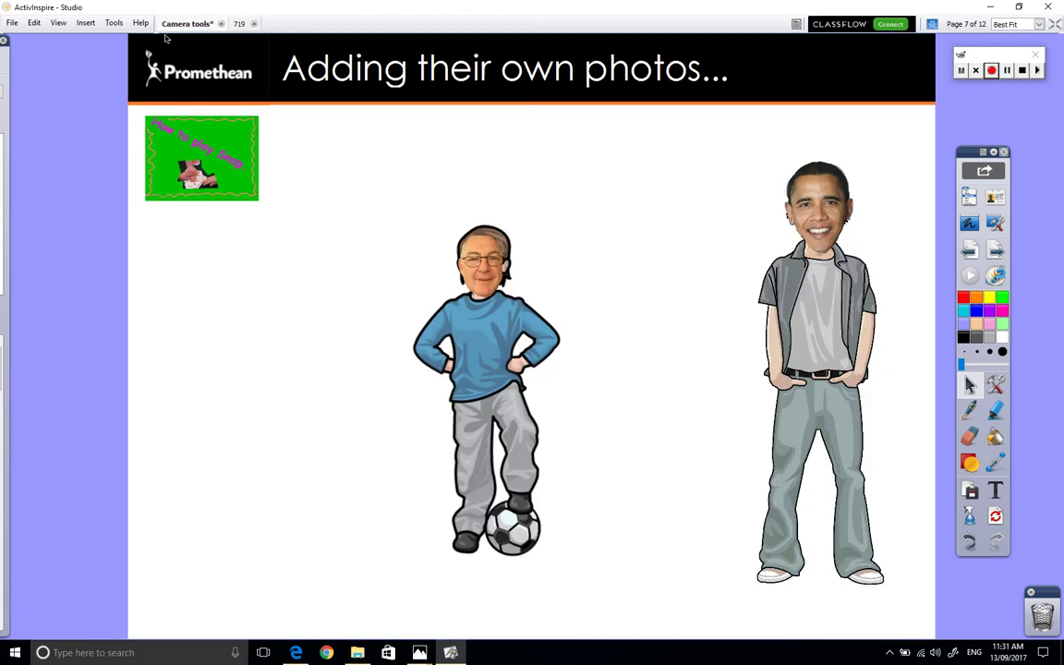
pyautogui.click(997, 248)
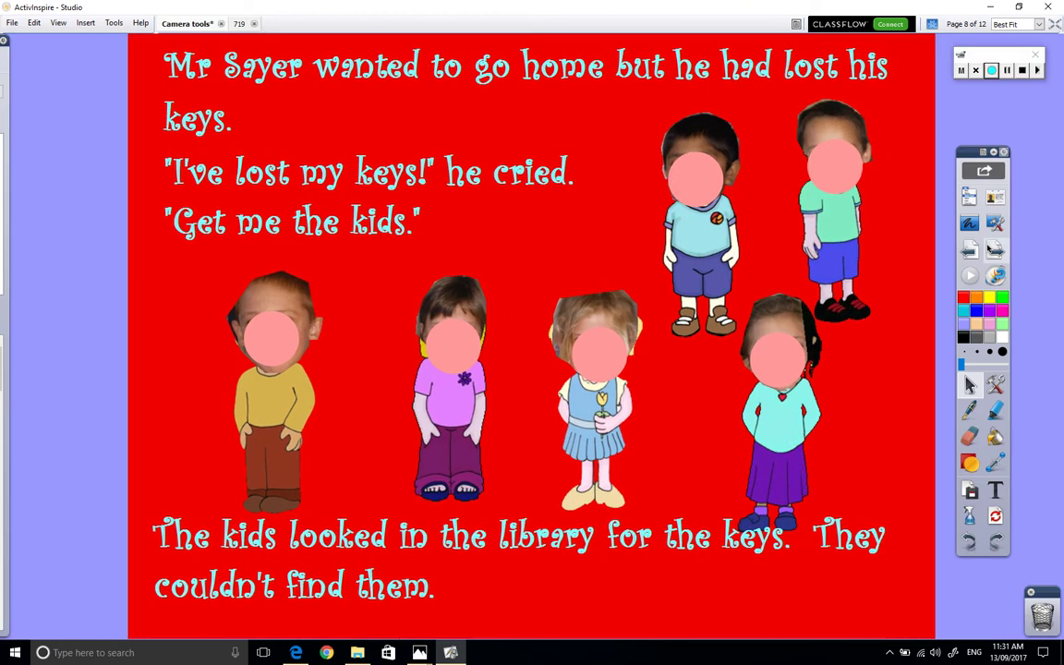
pyautogui.click(995, 249)
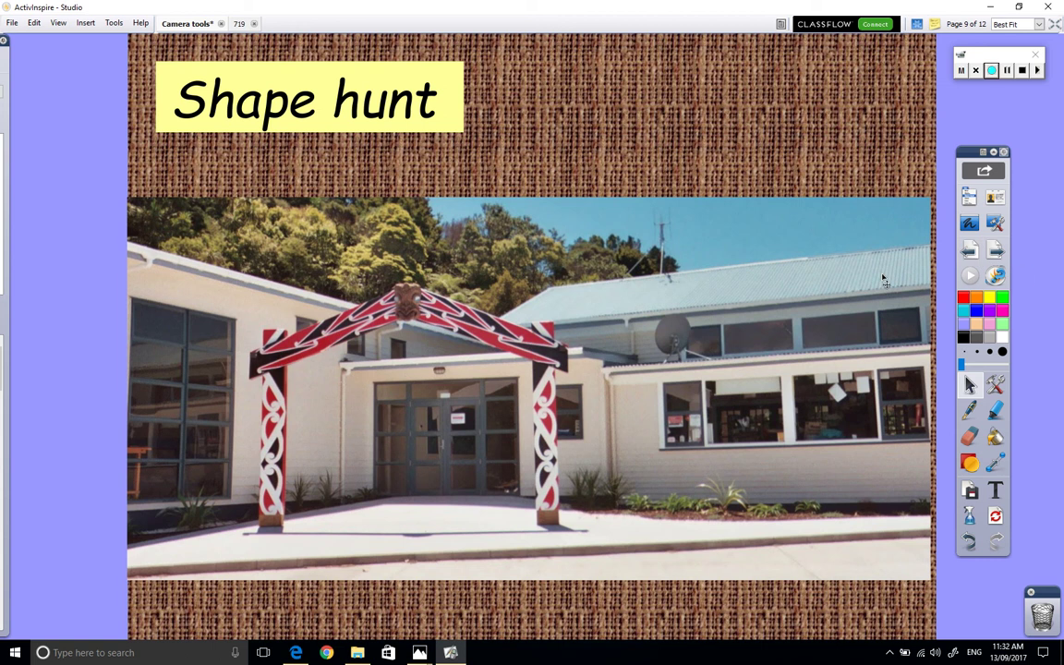
# Step: Lock the school entrance photo in place
pyautogui.click(756, 242)
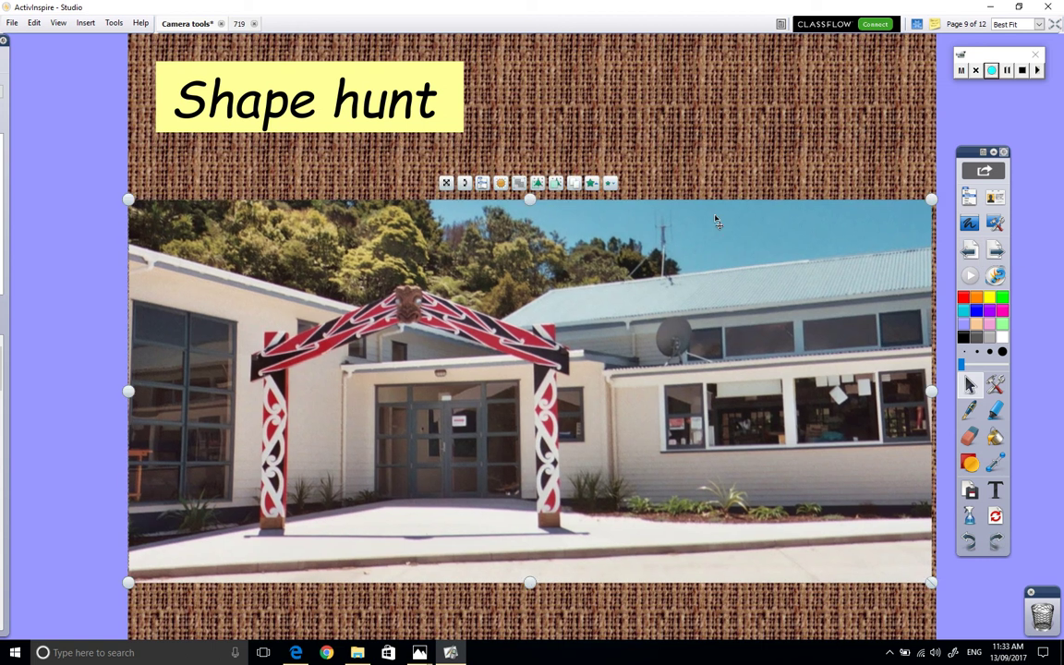
pyautogui.click(486, 186)
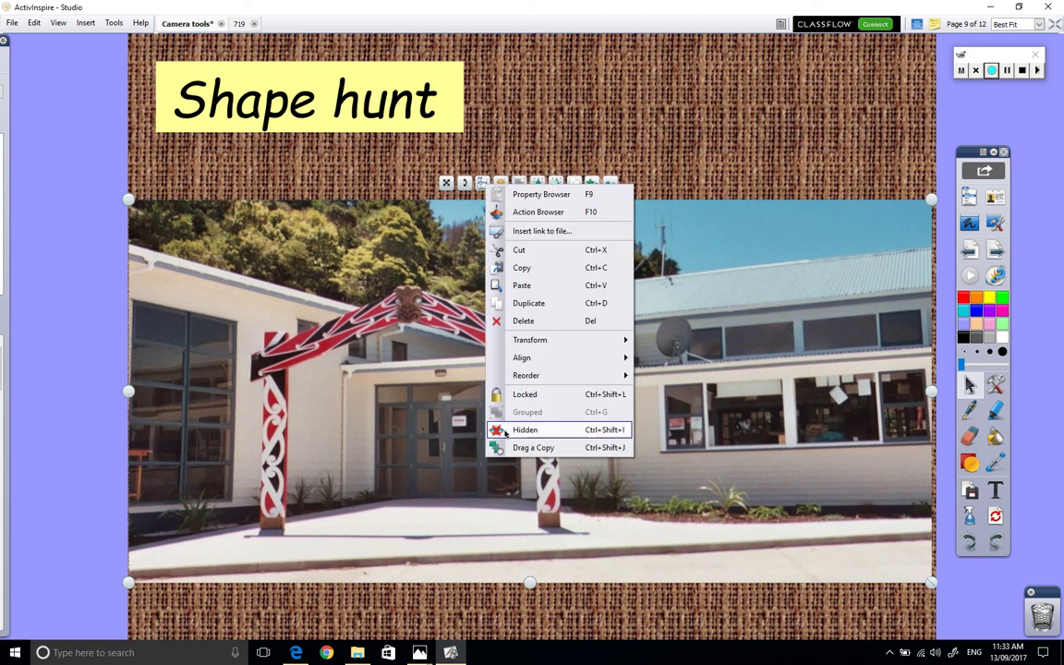
pyautogui.click(530, 399)
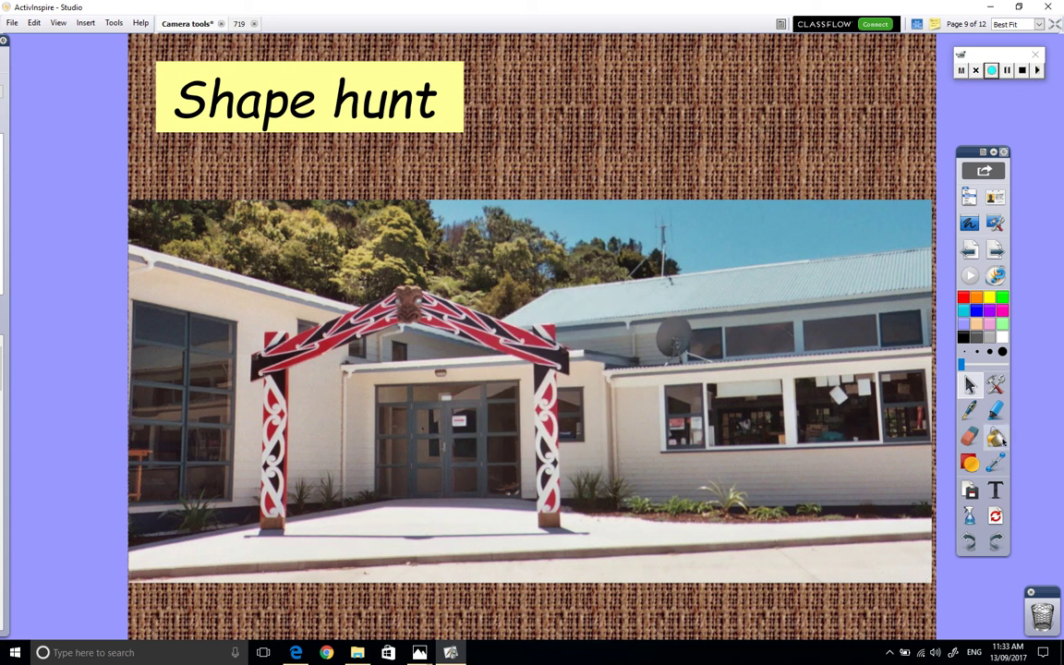
# Step: Mark the satellite dish, both entrance doors and upper-right window in yellow pen, then go to page 10
pyautogui.click(992, 299)
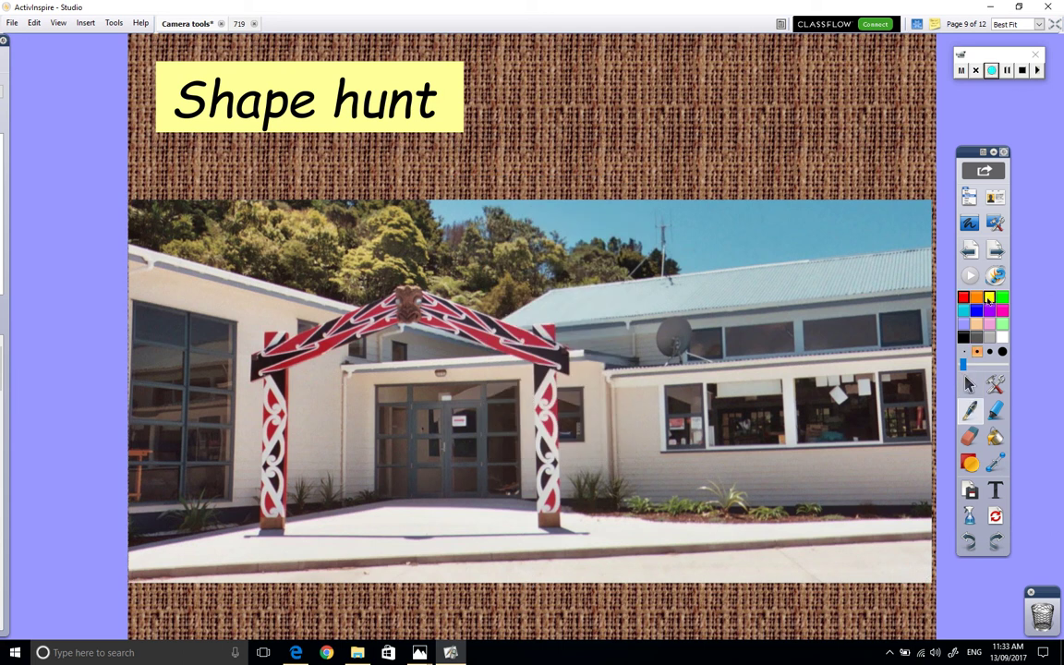
pyautogui.moveTo(686, 316)
pyautogui.mouseDown()
pyautogui.moveTo(659, 328)
pyautogui.moveTo(683, 316)
pyautogui.mouseUp()
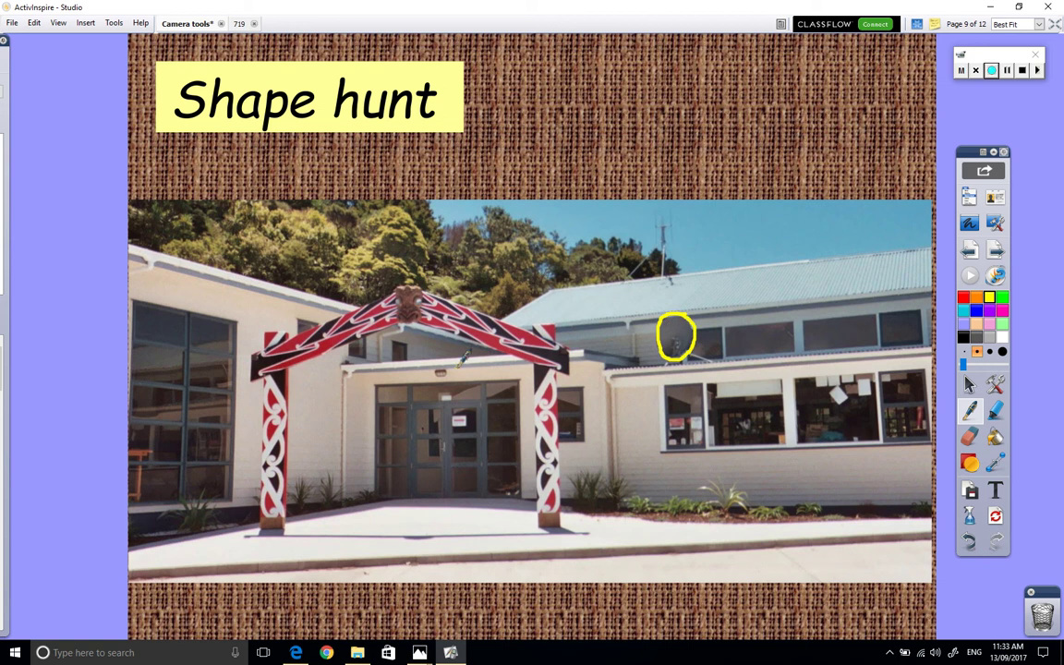
pyautogui.moveTo(486, 397)
pyautogui.mouseDown()
pyautogui.moveTo(487, 427)
pyautogui.moveTo(521, 433)
pyautogui.moveTo(521, 400)
pyautogui.moveTo(498, 398)
pyautogui.mouseUp()
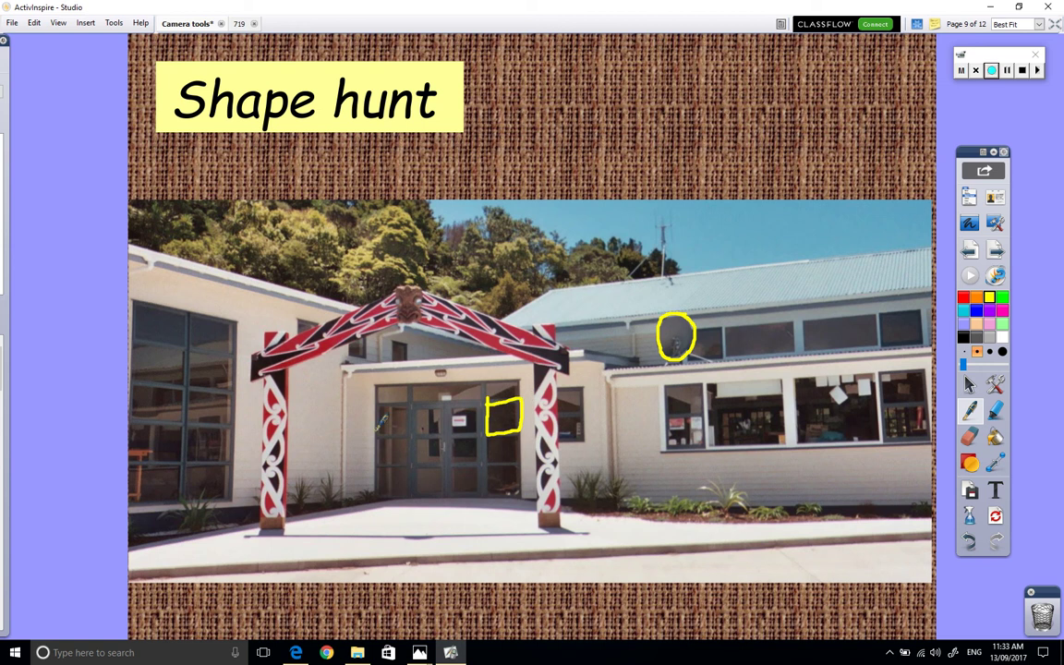
pyautogui.moveTo(379, 400)
pyautogui.mouseDown()
pyautogui.moveTo(379, 429)
pyautogui.moveTo(394, 438)
pyautogui.moveTo(413, 403)
pyautogui.moveTo(378, 401)
pyautogui.mouseUp()
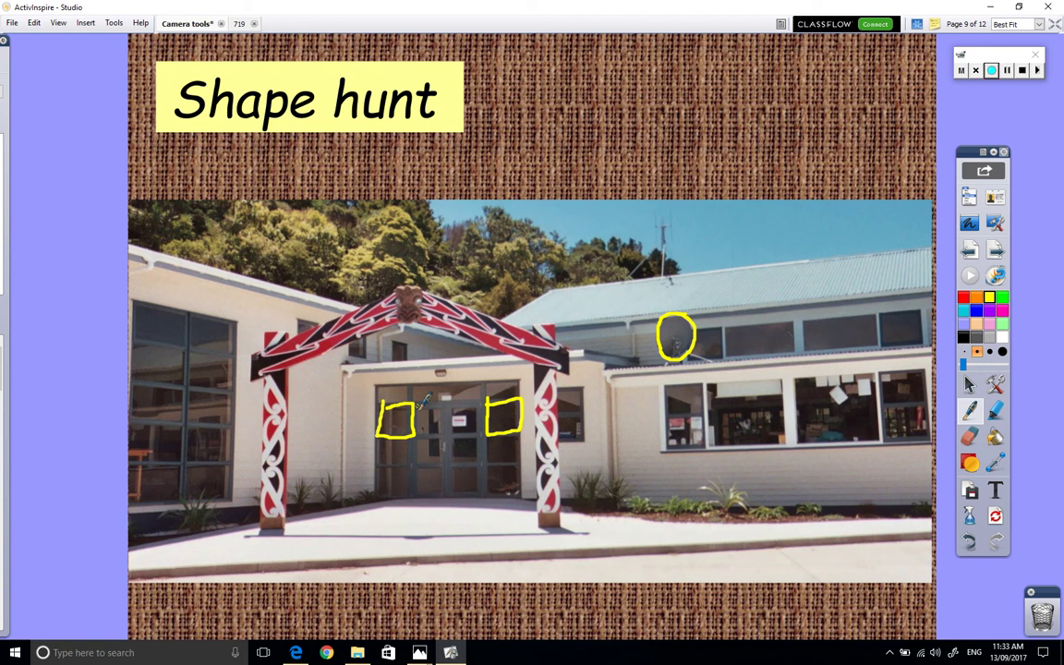
pyautogui.moveTo(804, 322)
pyautogui.mouseDown()
pyautogui.moveTo(878, 324)
pyautogui.moveTo(800, 322)
pyautogui.mouseUp()
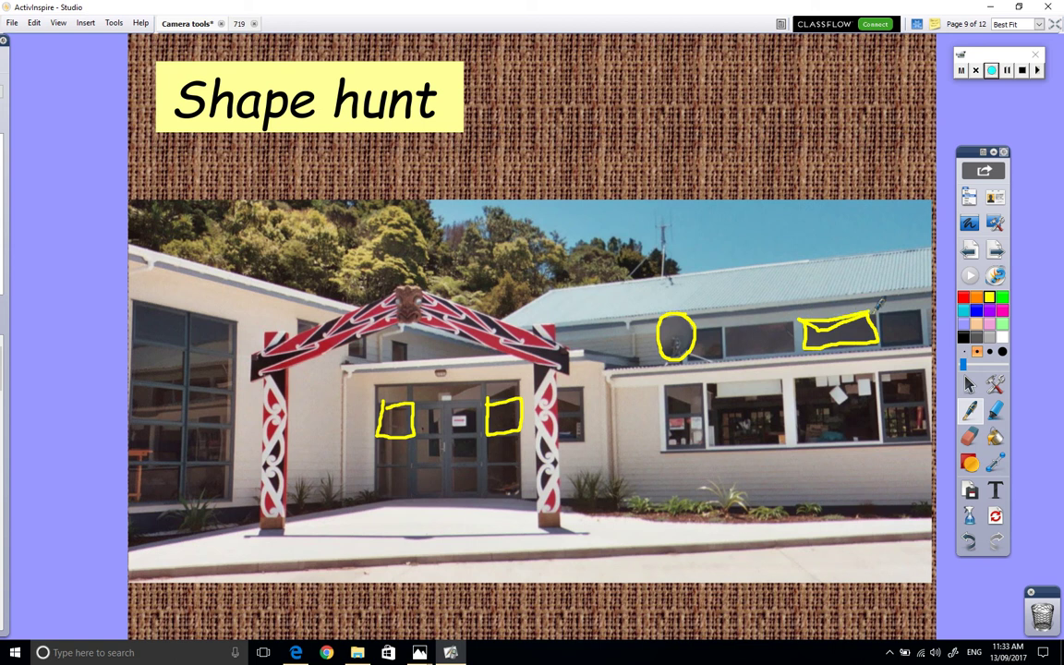
pyautogui.moveTo(876, 312); pyautogui.dragTo(882, 345)
pyautogui.click(970, 386)
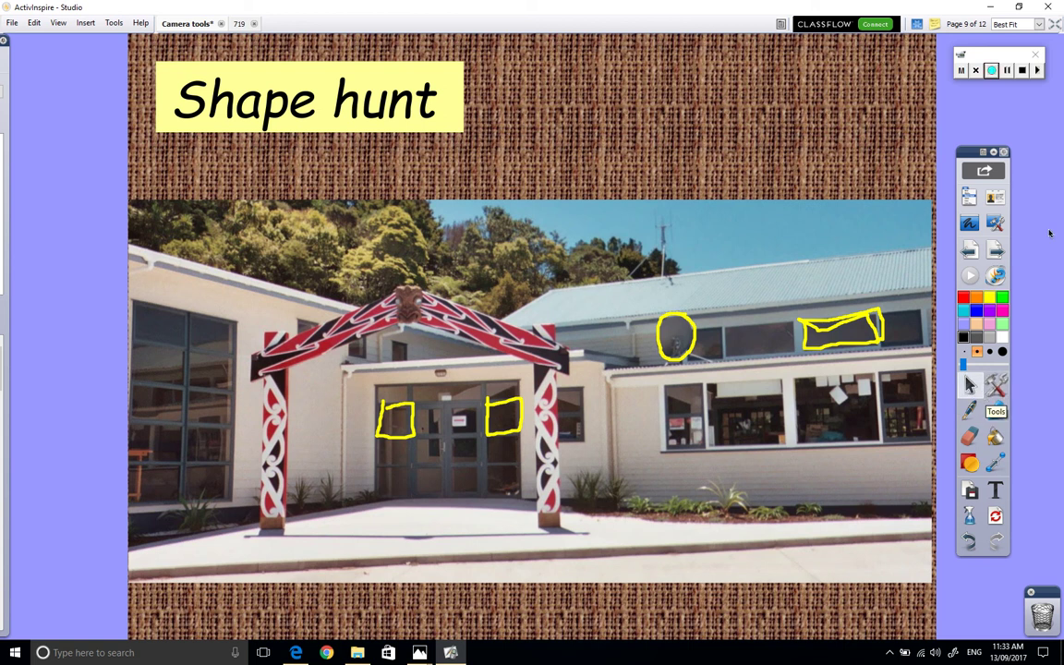
pyautogui.click(1001, 251)
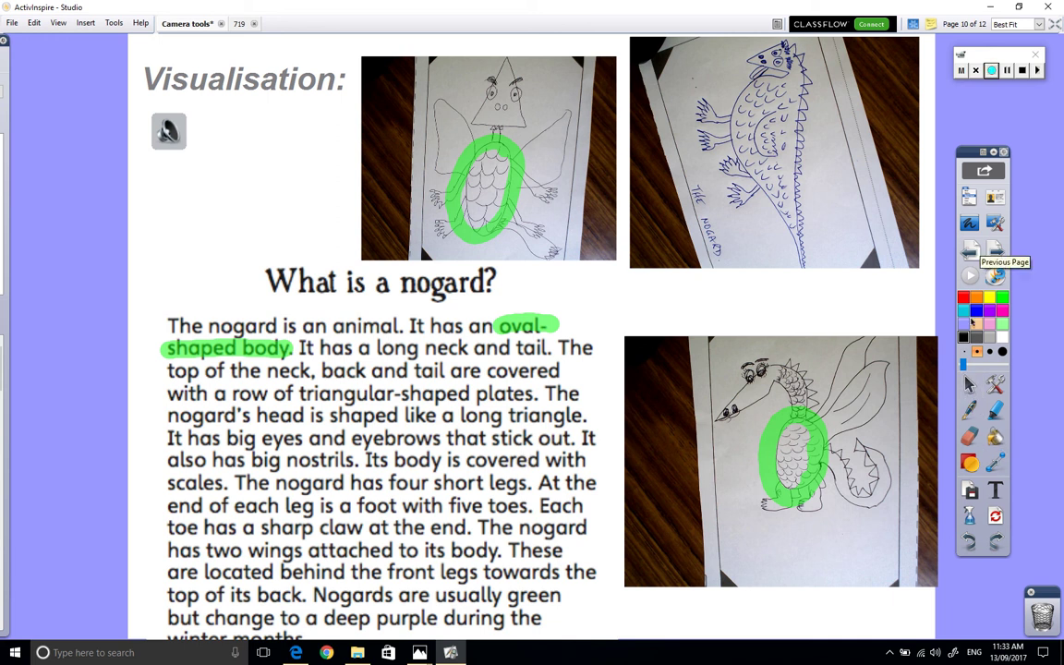
# Step: Rearrange the nogard text block and nudge the top-left and top-right nogard drawings
pyautogui.moveTo(312, 486); pyautogui.dragTo(205, 414)
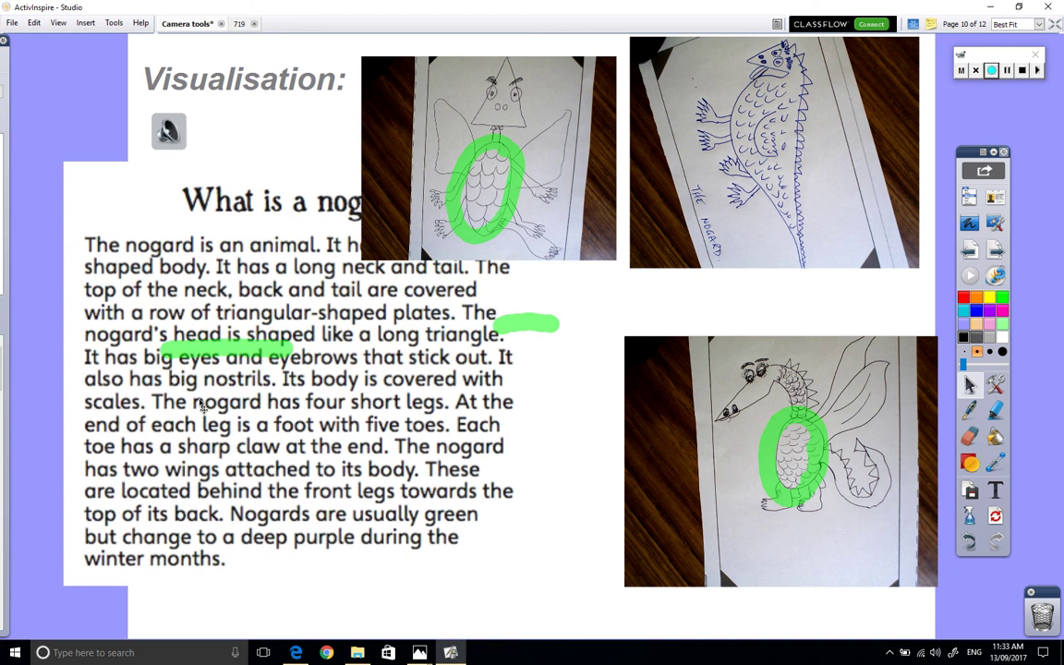
pyautogui.moveTo(204, 414)
pyautogui.mouseDown()
pyautogui.moveTo(218, 412)
pyautogui.moveTo(208, 513)
pyautogui.mouseUp()
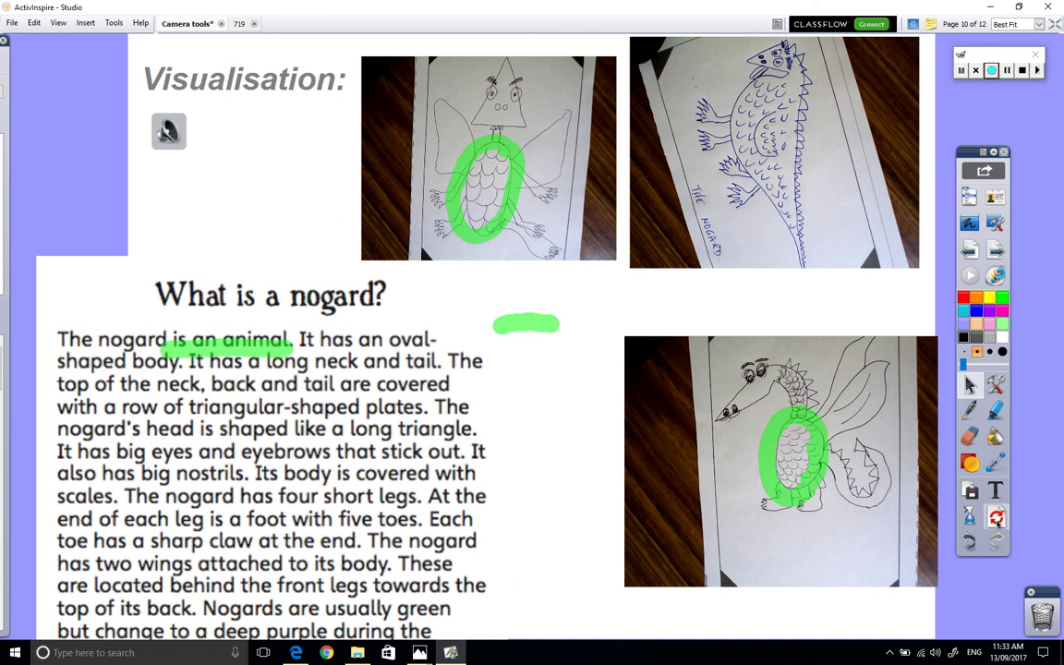
pyautogui.click(994, 518)
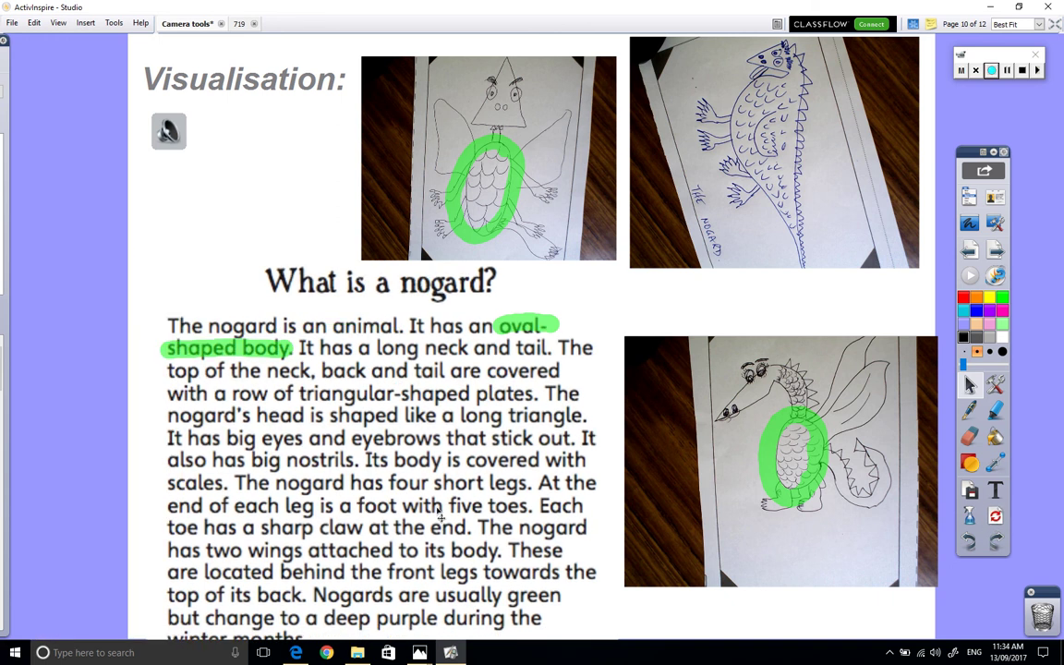
pyautogui.moveTo(482, 147)
pyautogui.mouseDown()
pyautogui.moveTo(545, 148)
pyautogui.moveTo(458, 189)
pyautogui.moveTo(703, 394)
pyautogui.moveTo(576, 182)
pyautogui.moveTo(591, 172)
pyautogui.mouseUp()
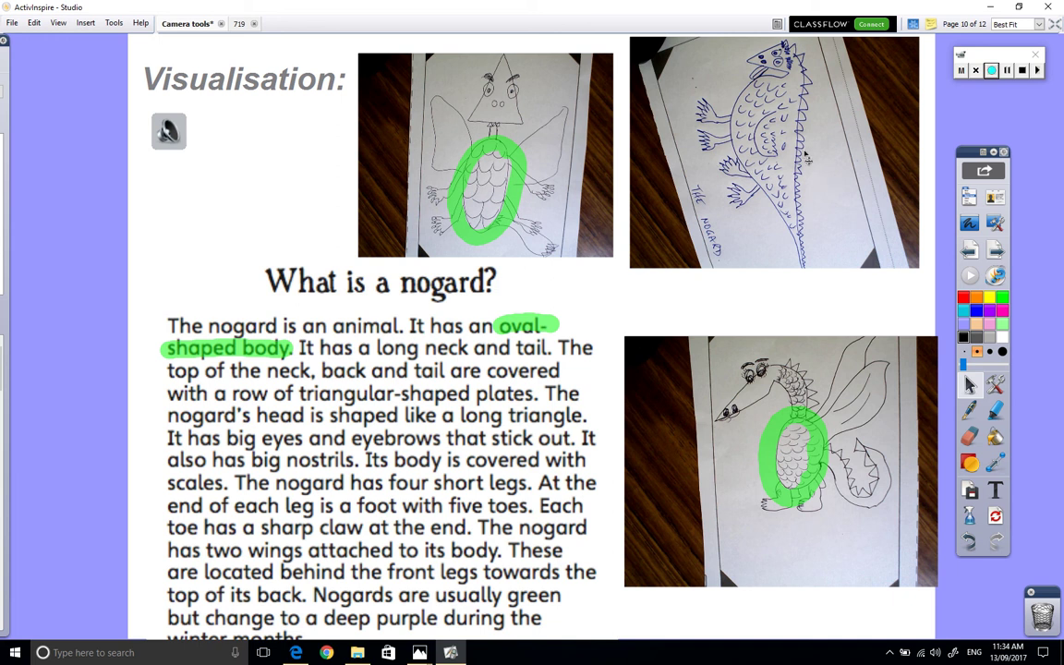
pyautogui.moveTo(802, 168); pyautogui.dragTo(815, 187)
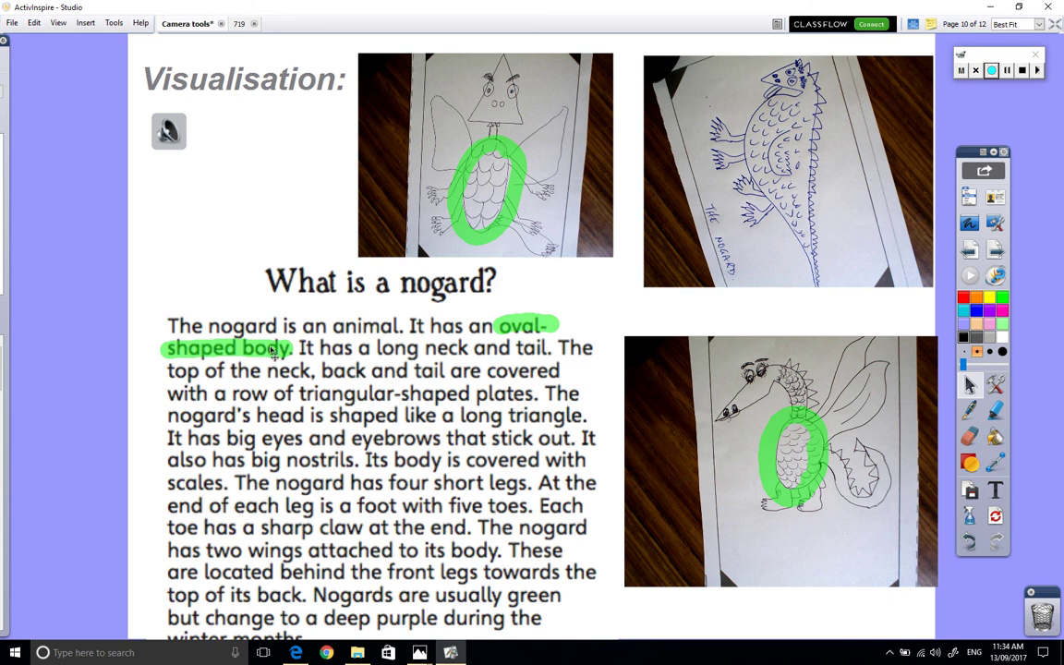
# Step: Highlight 'long neck and tail' and the dragon drawings' necks and backs in yellow, then go to page 11
pyautogui.click(995, 410)
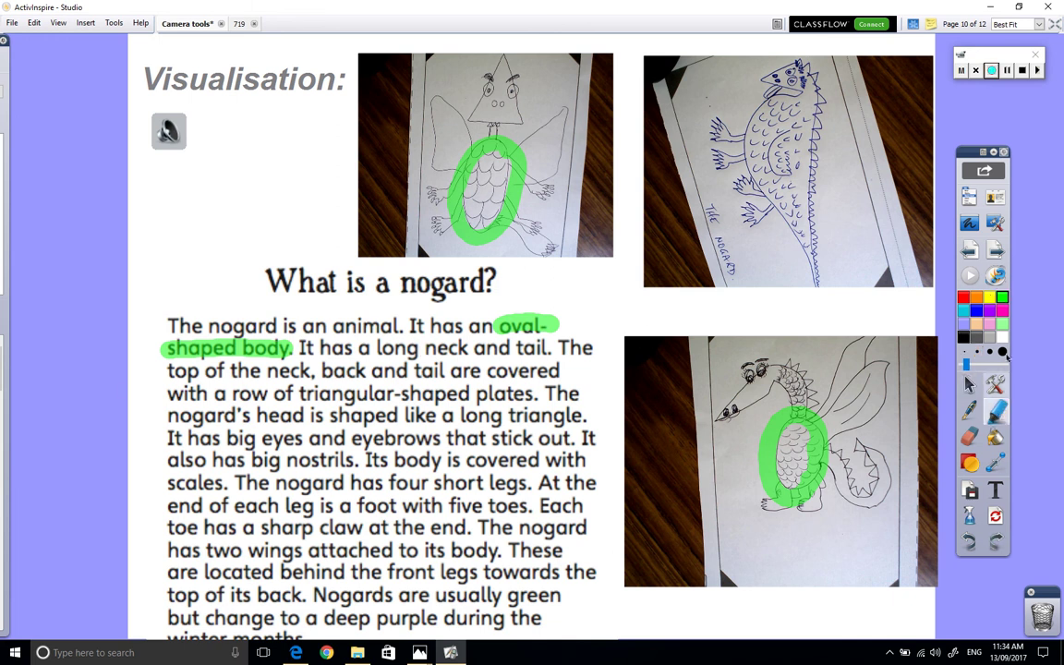
pyautogui.click(989, 296)
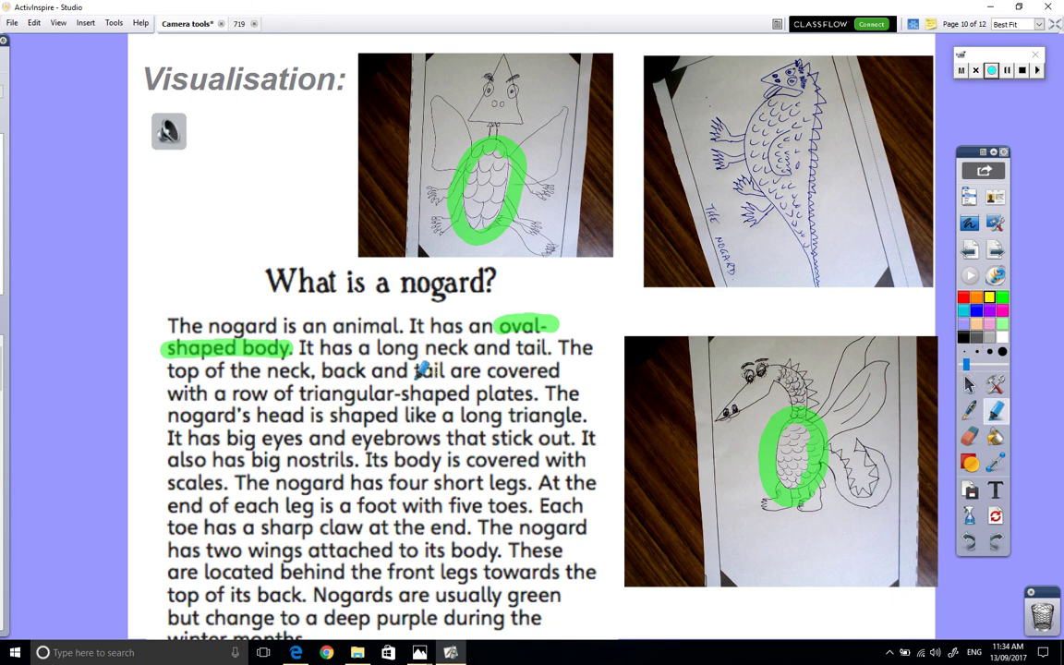
pyautogui.moveTo(378, 348); pyautogui.dragTo(547, 348)
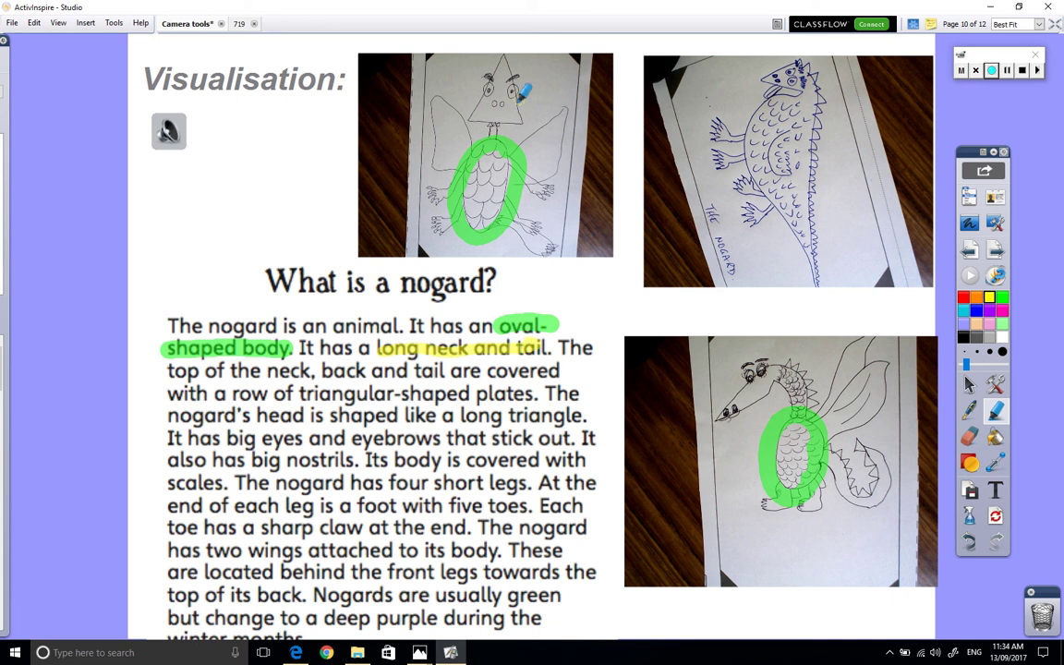
pyautogui.moveTo(494, 115); pyautogui.dragTo(505, 140)
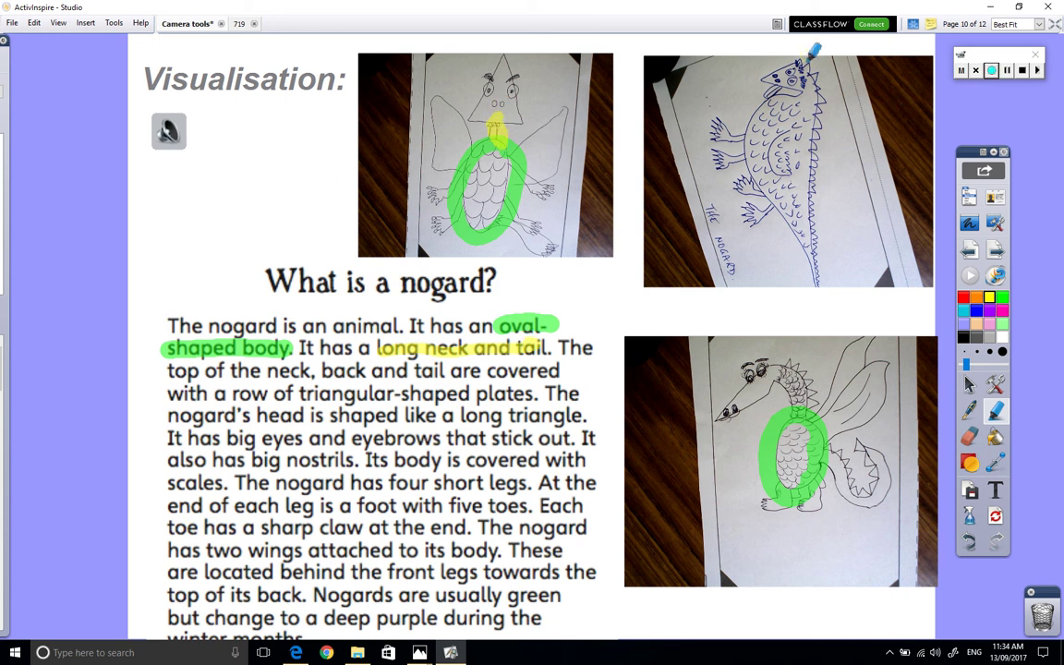
pyautogui.moveTo(810, 67); pyautogui.dragTo(817, 227)
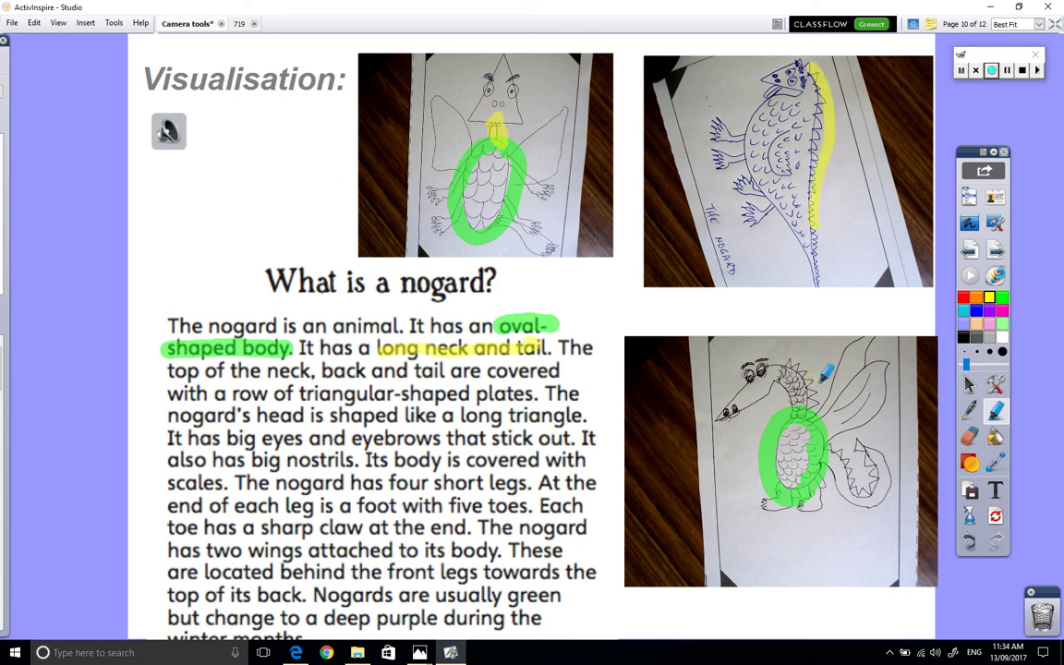
pyautogui.moveTo(790, 362); pyautogui.dragTo(811, 414)
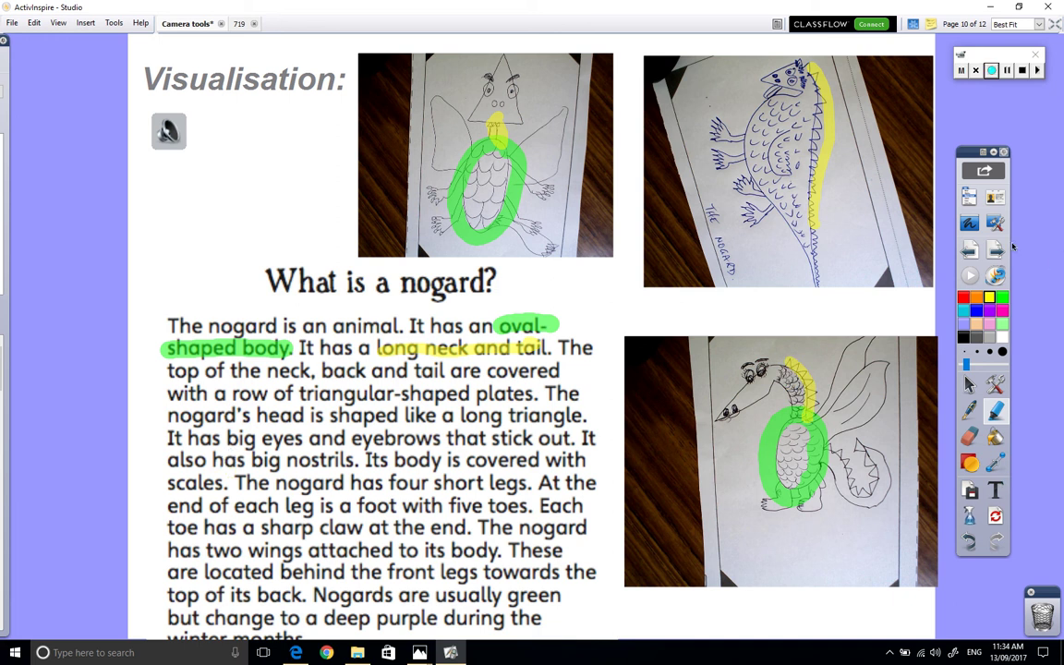
pyautogui.click(995, 251)
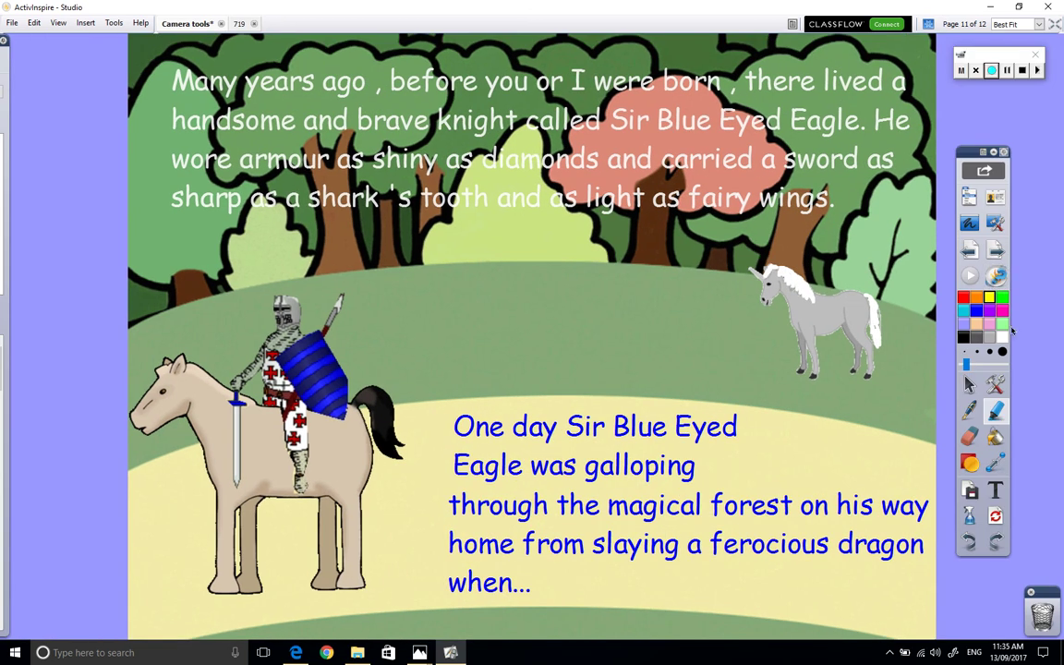
# Step: Lift the knight off the horse onto the hill, then settle him back in the saddle
pyautogui.click(969, 384)
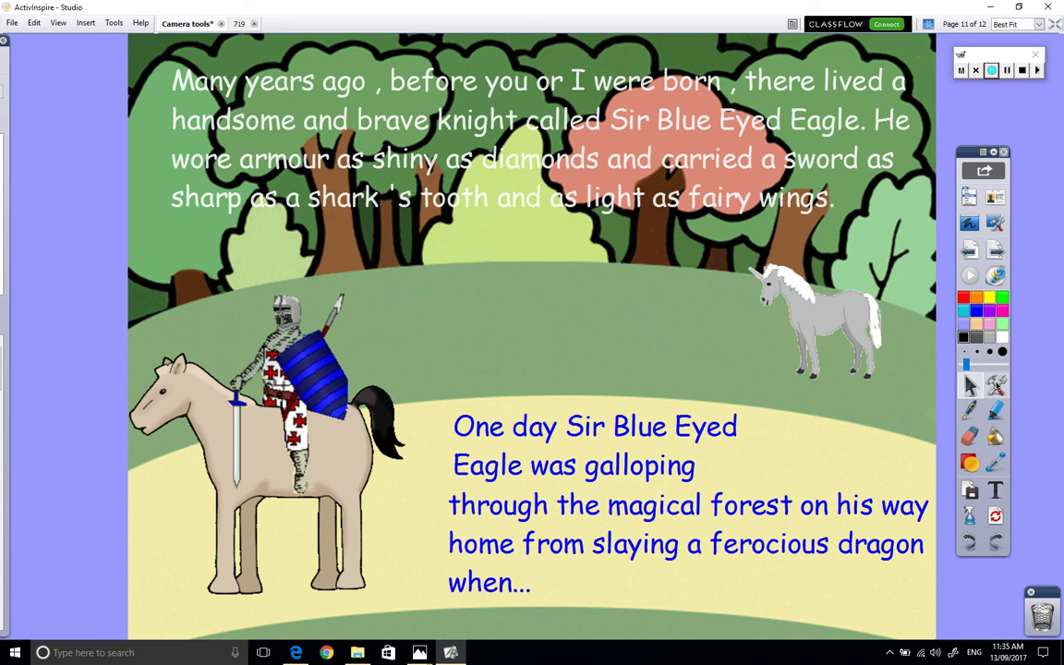
pyautogui.click(310, 379)
pyautogui.moveTo(286, 353)
pyautogui.mouseDown()
pyautogui.moveTo(536, 283)
pyautogui.moveTo(494, 308)
pyautogui.mouseUp()
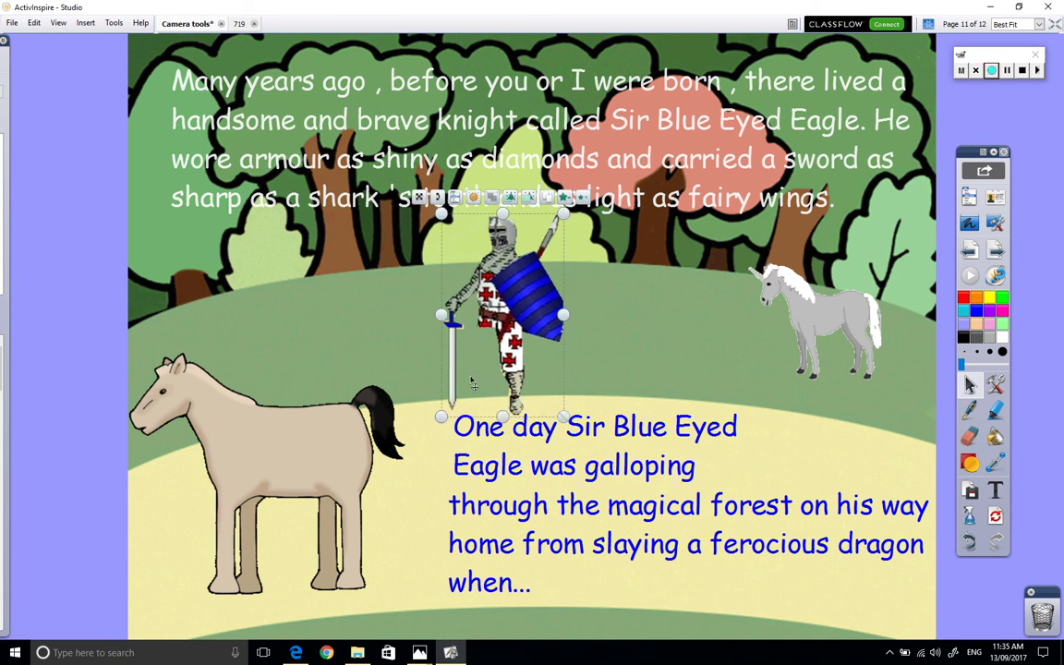
pyautogui.moveTo(513, 293); pyautogui.dragTo(322, 374)
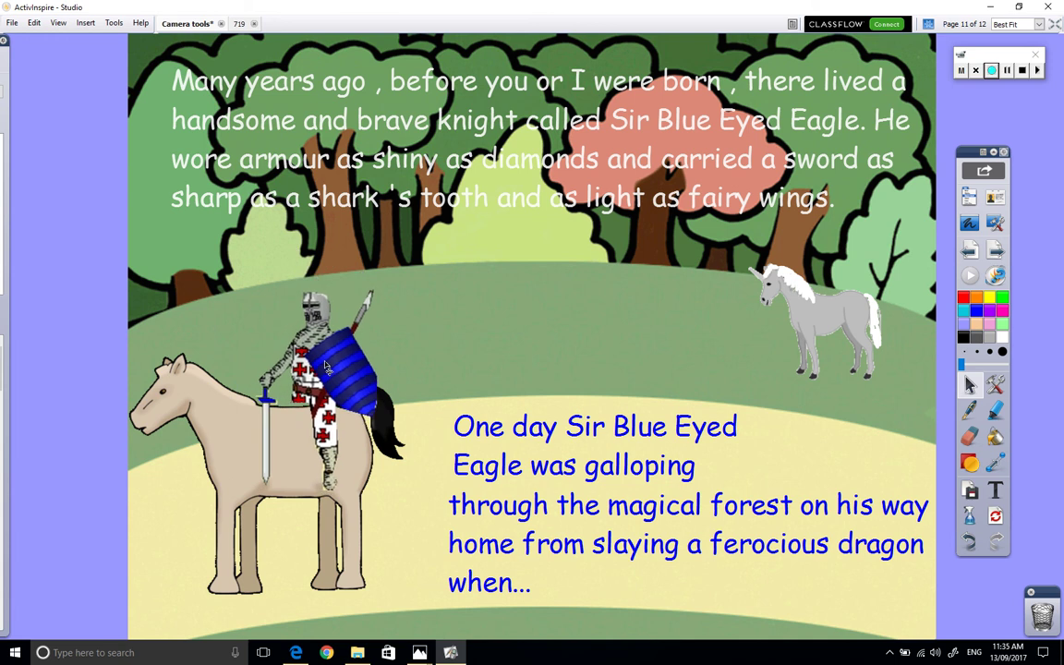
pyautogui.moveTo(322, 373); pyautogui.dragTo(308, 411)
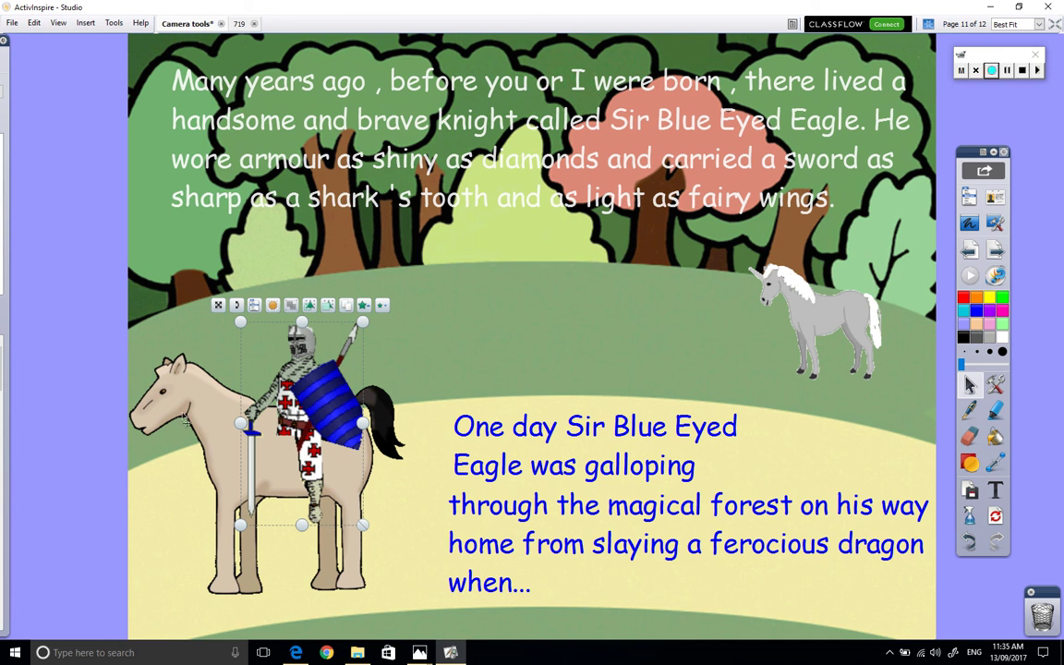
# Step: Send the knight behind the horse, reset the page, and move the knight onto the hill
pyautogui.rightClick(282, 338)
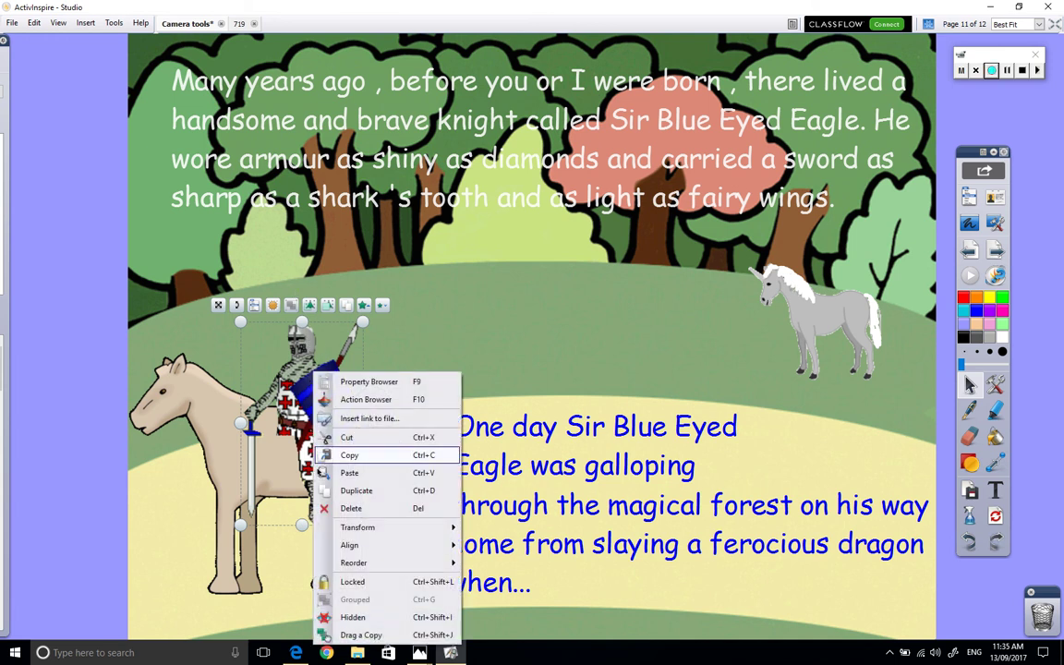
pyautogui.moveTo(354, 562)
pyautogui.click(513, 600)
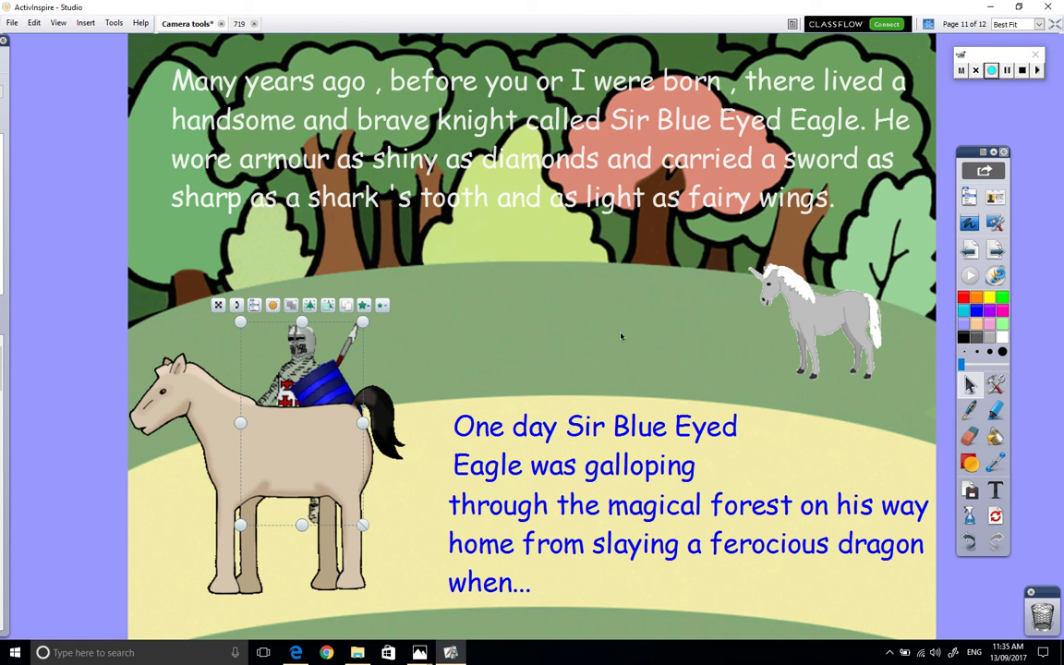
pyautogui.click(996, 519)
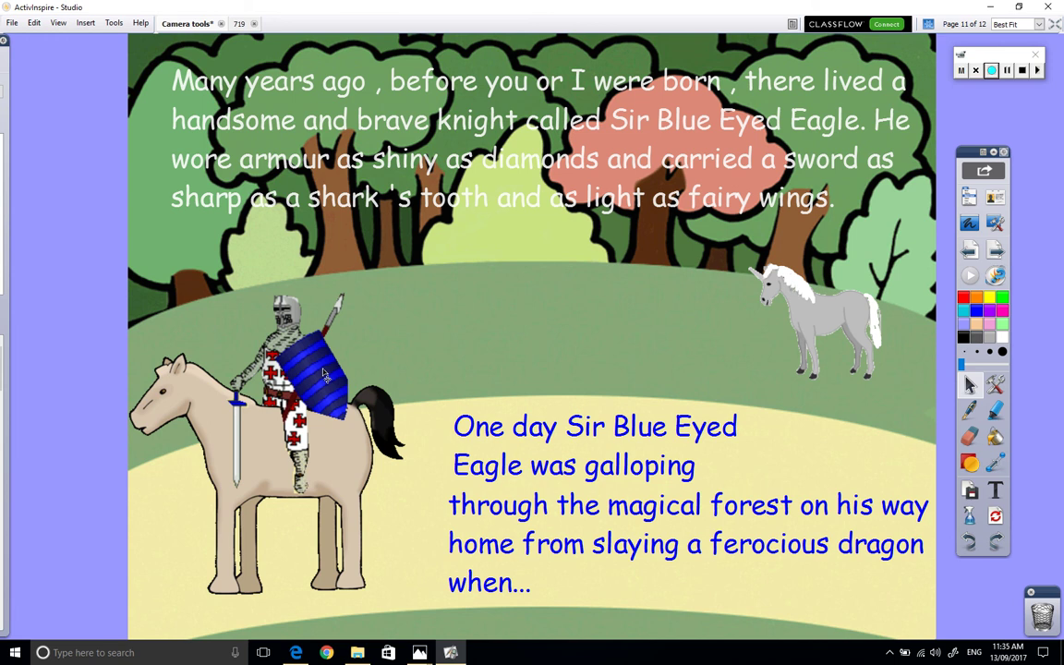
pyautogui.moveTo(298, 371); pyautogui.dragTo(514, 316)
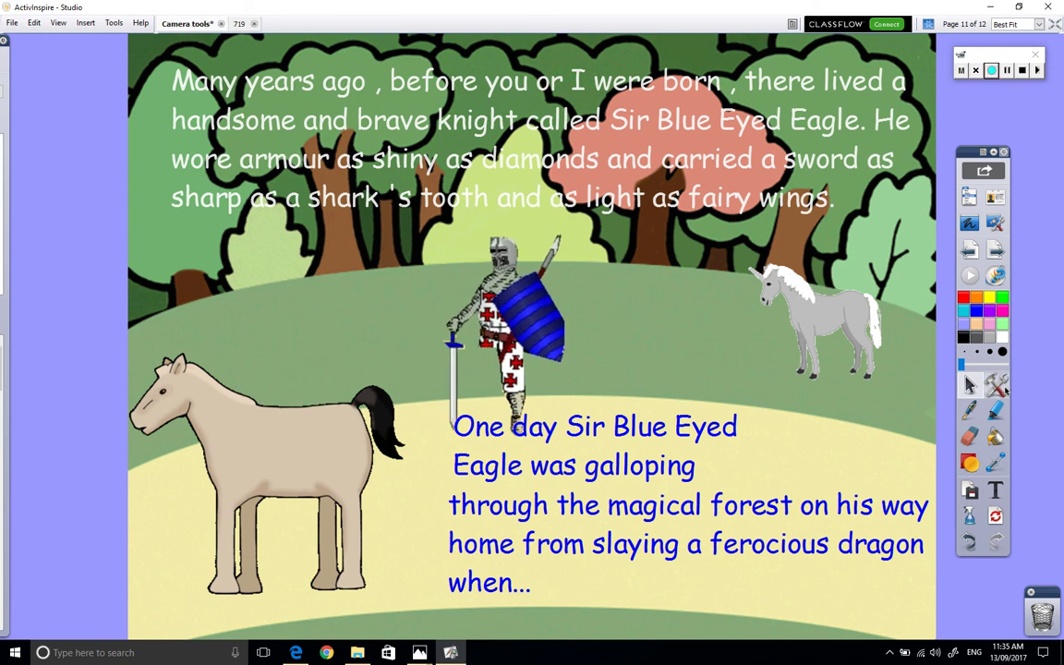
# Step: Take a freehand camera snapshot of the unicorn and place it on the current page
pyautogui.click(996, 386)
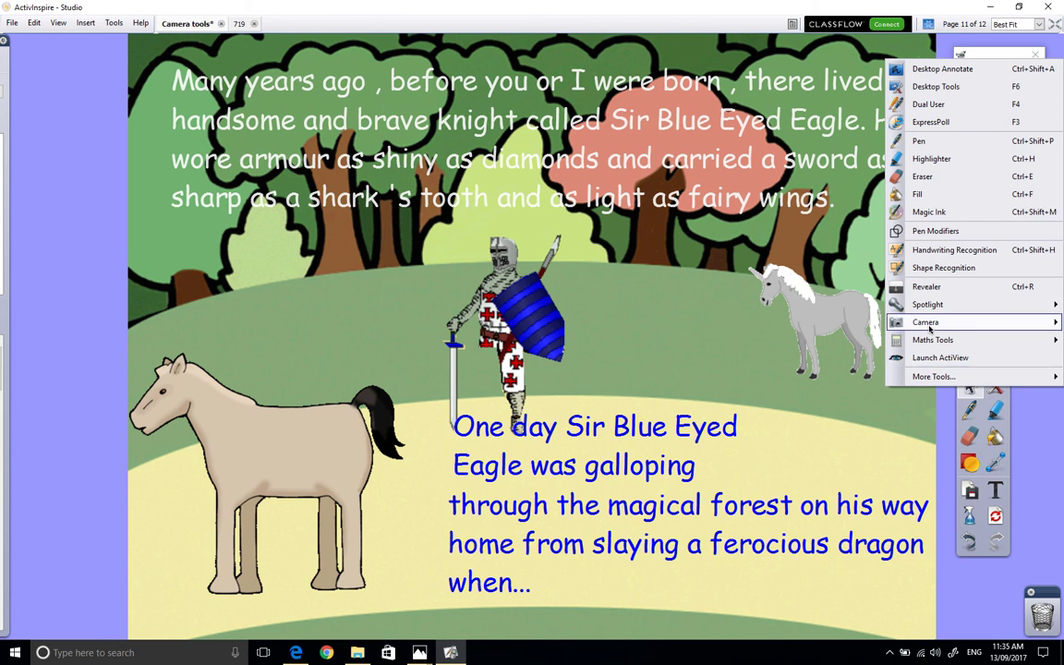
pyautogui.moveTo(926, 322)
pyautogui.click(774, 316)
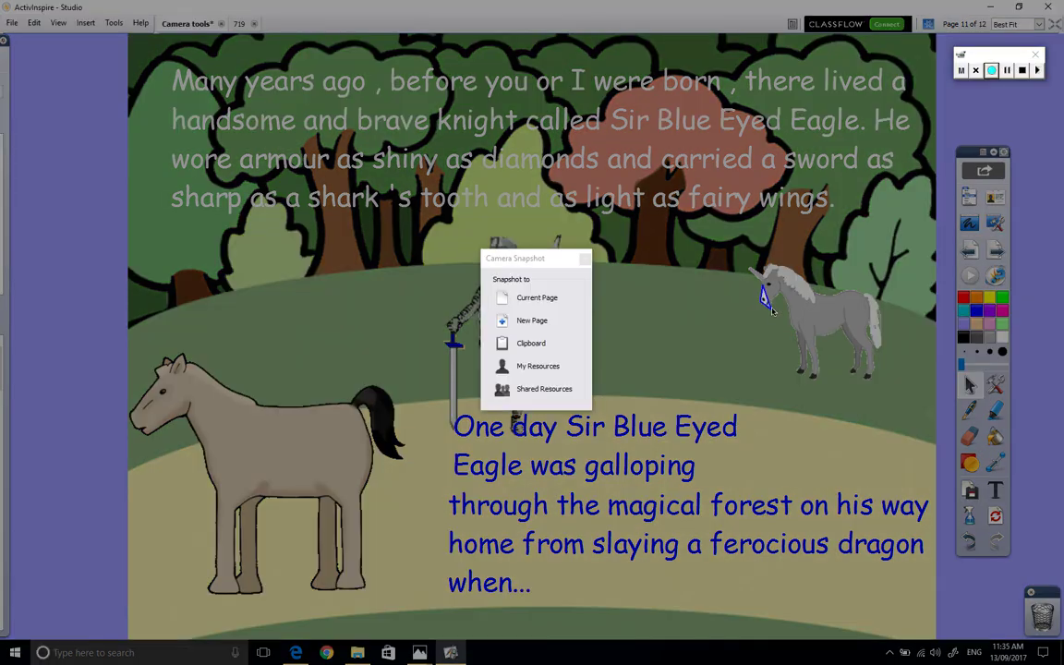
pyautogui.moveTo(786, 298); pyautogui.dragTo(801, 337)
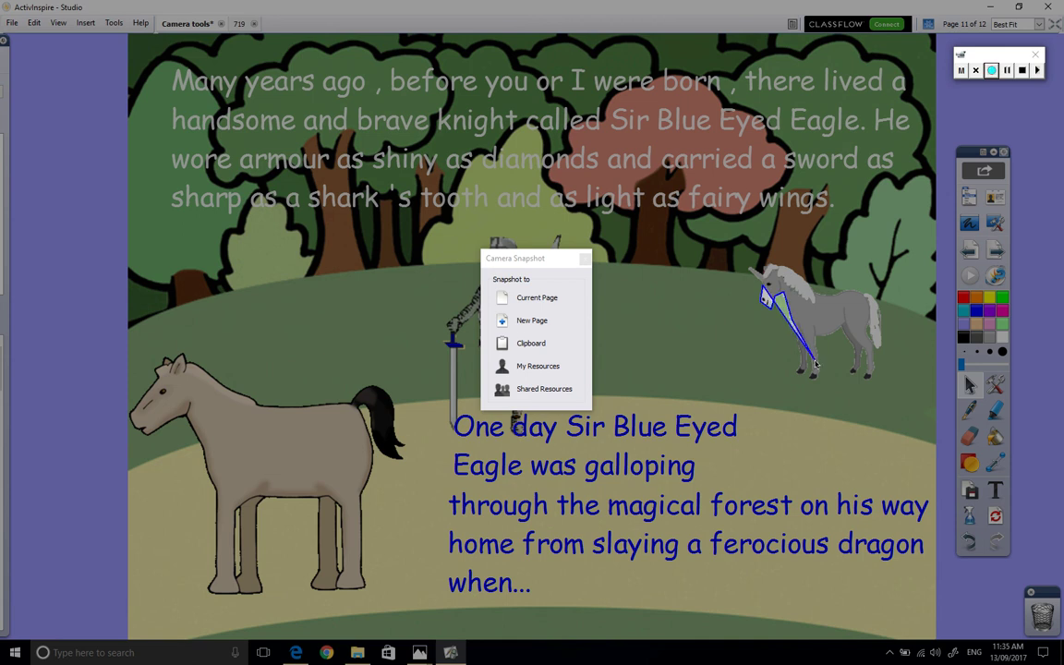
pyautogui.moveTo(802, 337)
pyautogui.mouseDown()
pyautogui.moveTo(811, 375)
pyautogui.moveTo(842, 340)
pyautogui.moveTo(846, 296)
pyautogui.moveTo(756, 273)
pyautogui.mouseUp()
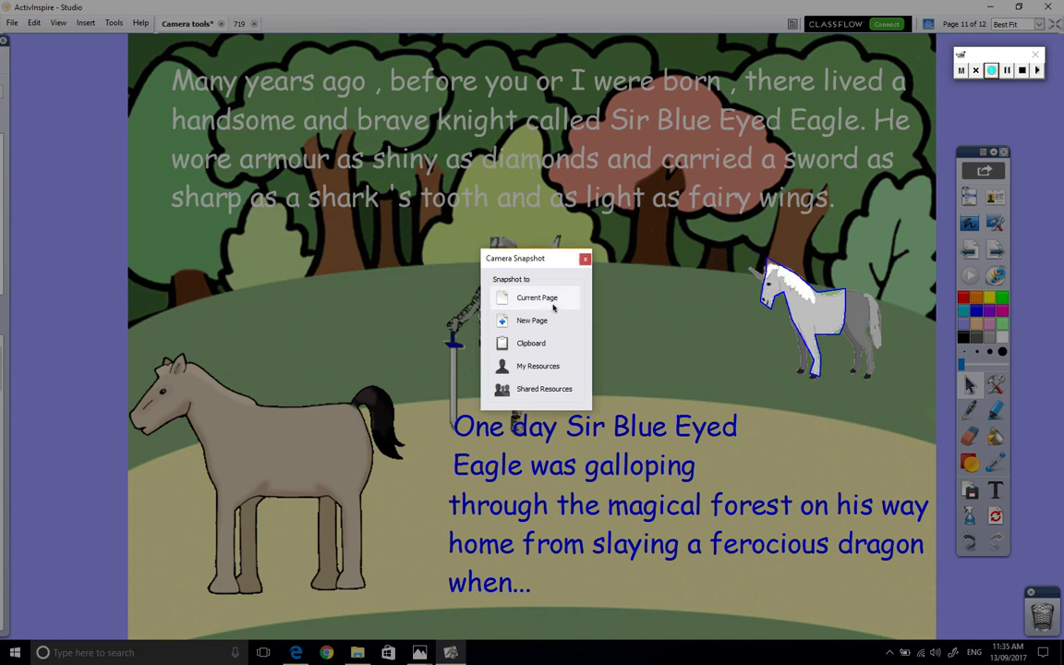
pyautogui.click(531, 298)
# Step: Set the unicorn copy beside the original, return the knight to the horse, and go to page 12
pyautogui.moveTo(575, 318); pyautogui.dragTo(717, 314)
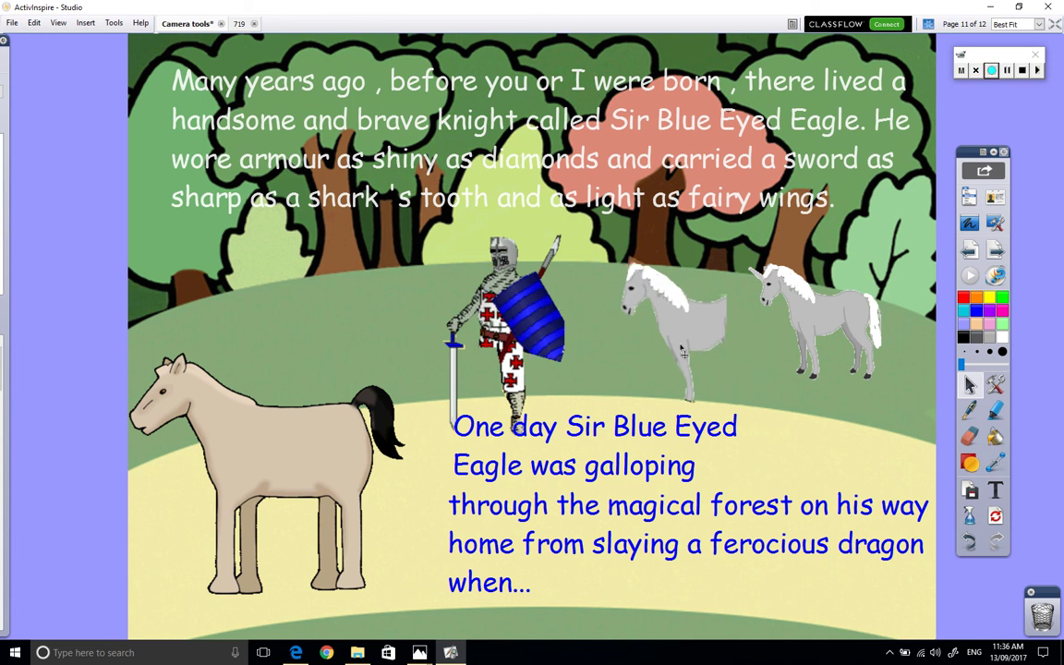
pyautogui.moveTo(527, 303)
pyautogui.mouseDown()
pyautogui.moveTo(510, 291)
pyautogui.moveTo(355, 275)
pyautogui.moveTo(323, 357)
pyautogui.mouseUp()
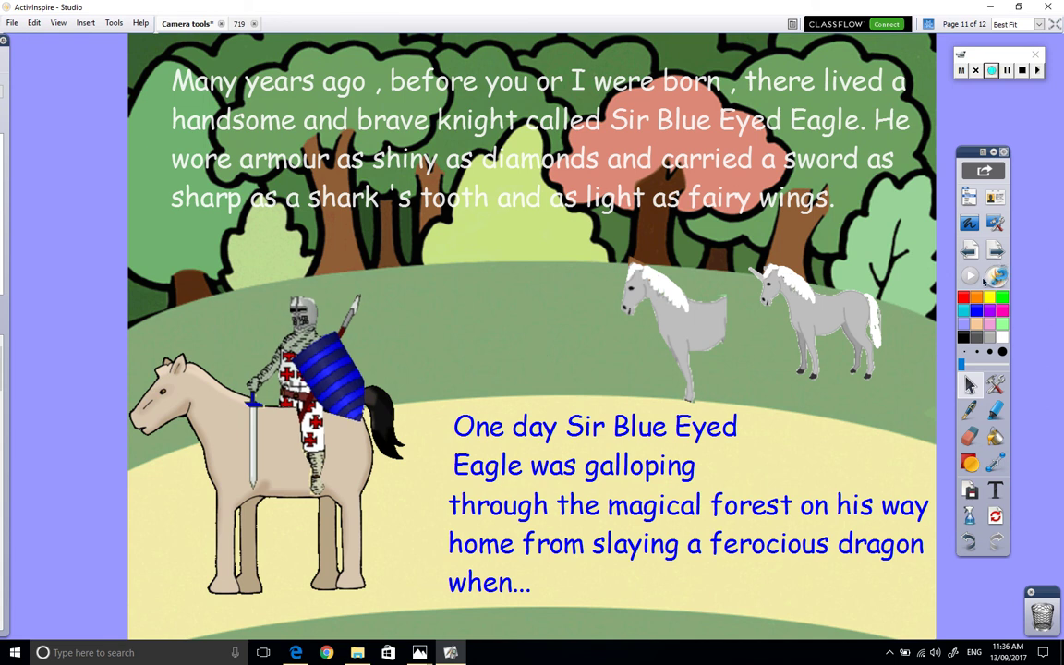
pyautogui.click(985, 250)
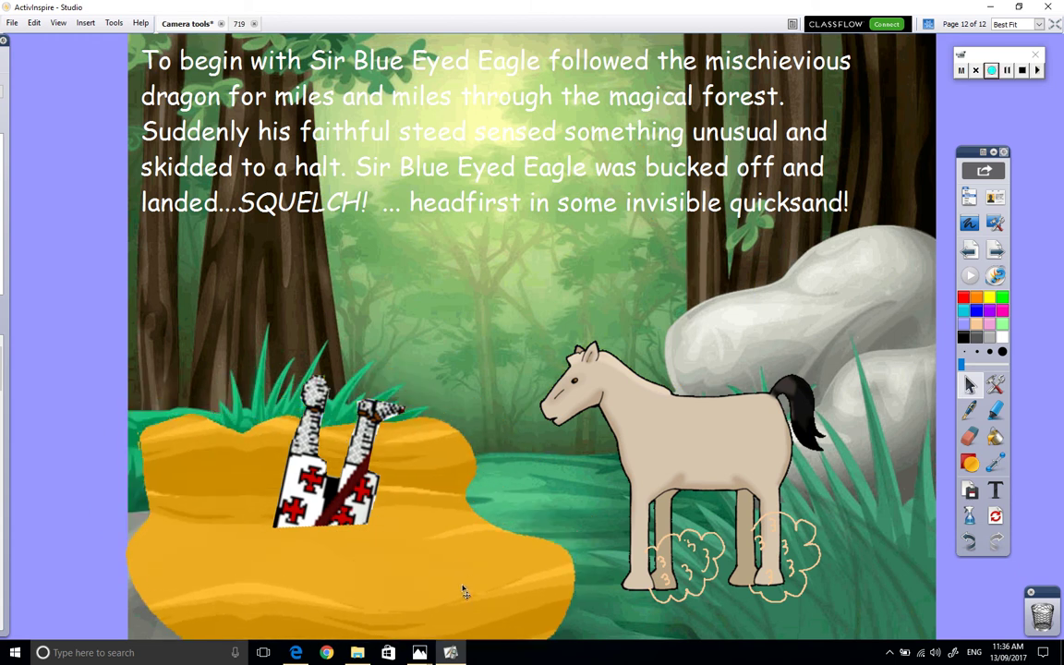
# Step: Pull the upside-down knight out of the quicksand and sink him back in, slightly lower and right
pyautogui.moveTo(342, 504)
pyautogui.mouseDown()
pyautogui.moveTo(454, 379)
pyautogui.moveTo(543, 317)
pyautogui.mouseUp()
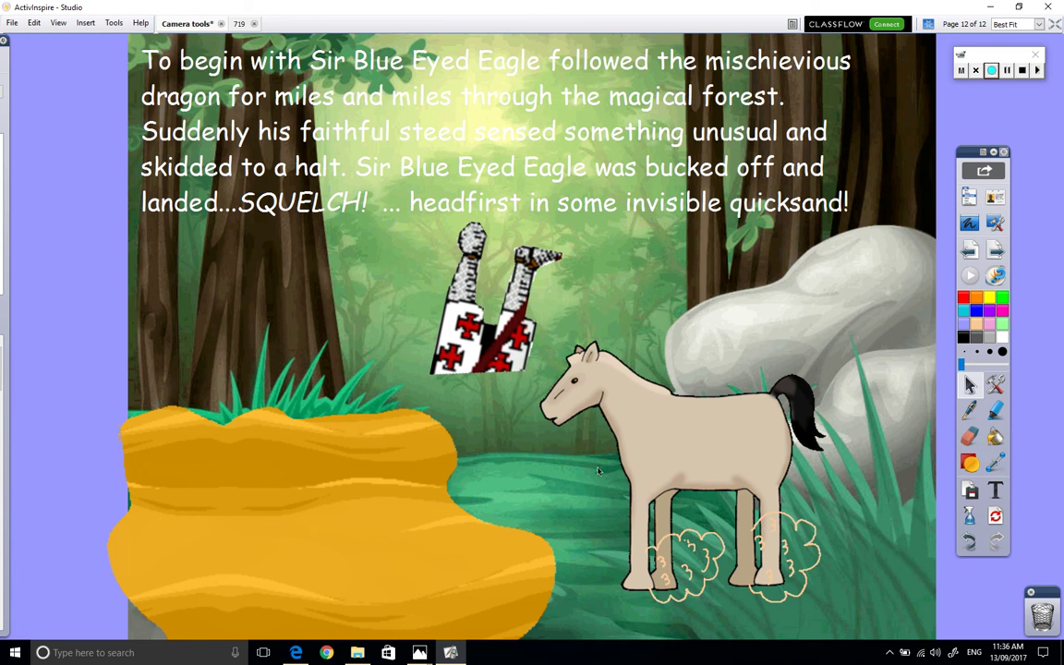
pyautogui.moveTo(457, 336); pyautogui.dragTo(356, 519)
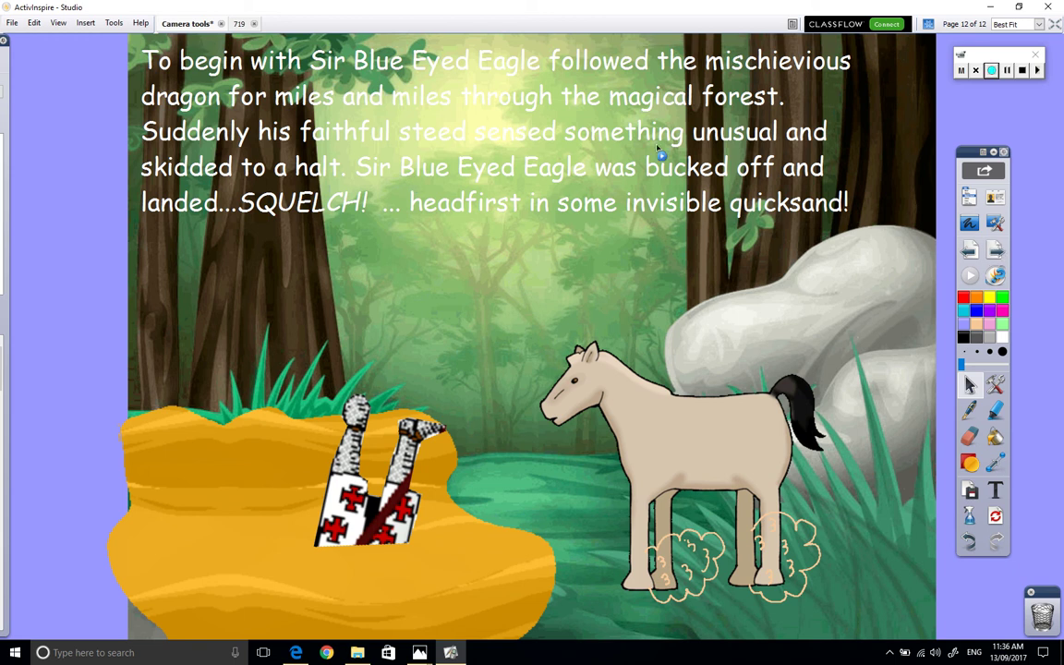
# Step: Add a blank 13th page after the quicksand page
pyautogui.click(994, 249)
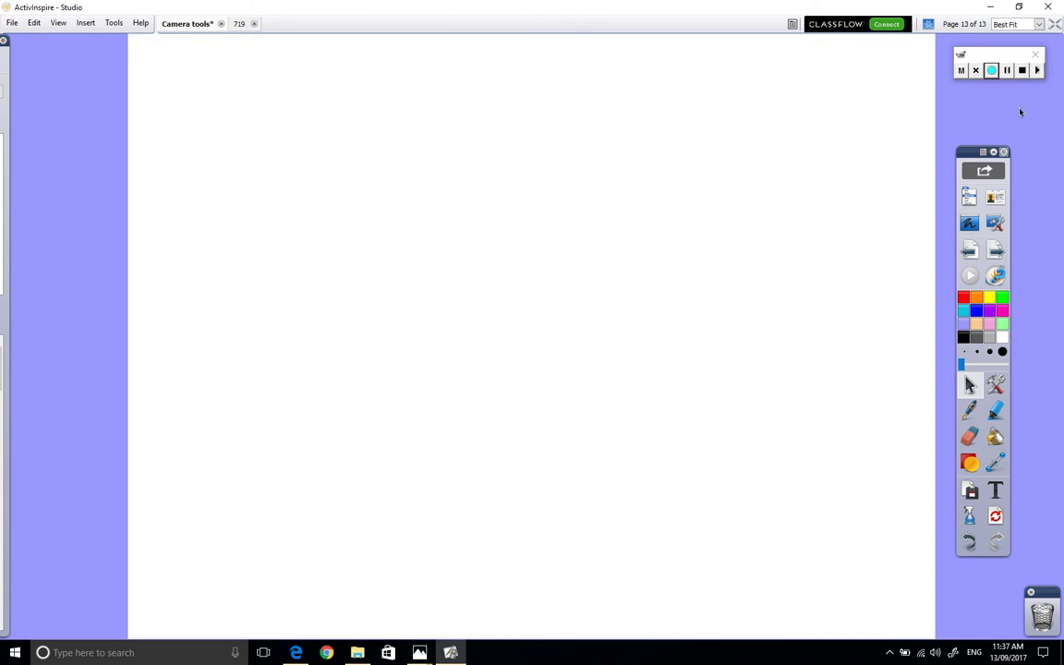